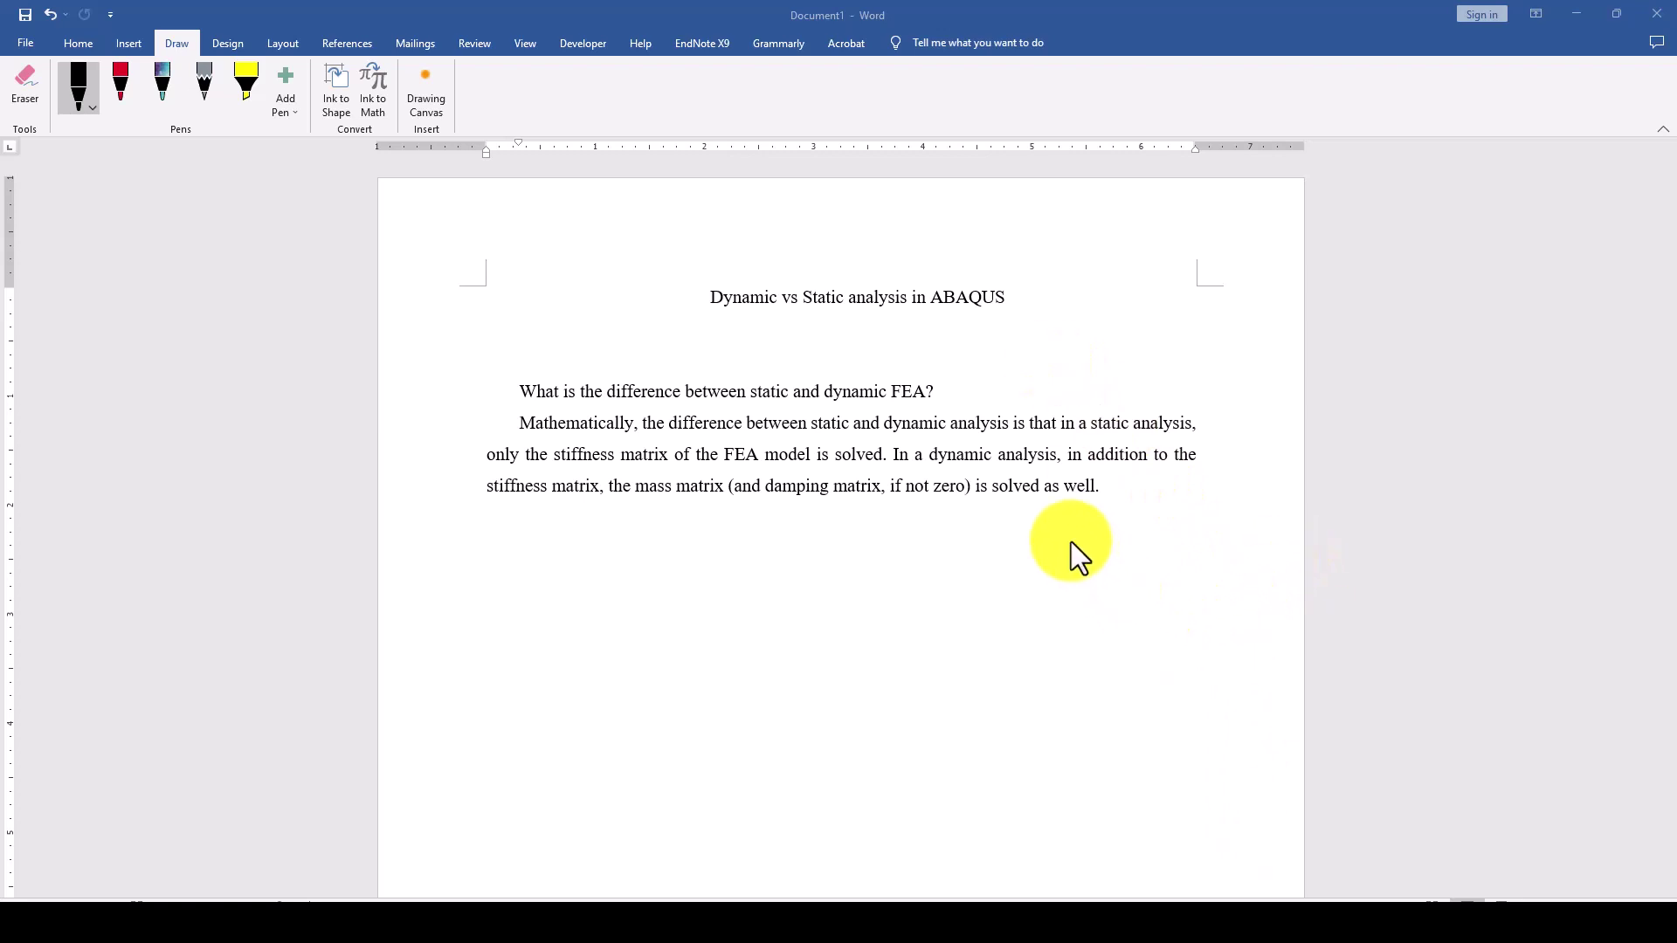
Bring the Frame.cae Abaqus window forward and collapse the standard model's branch in the model tree
click(621, 887)
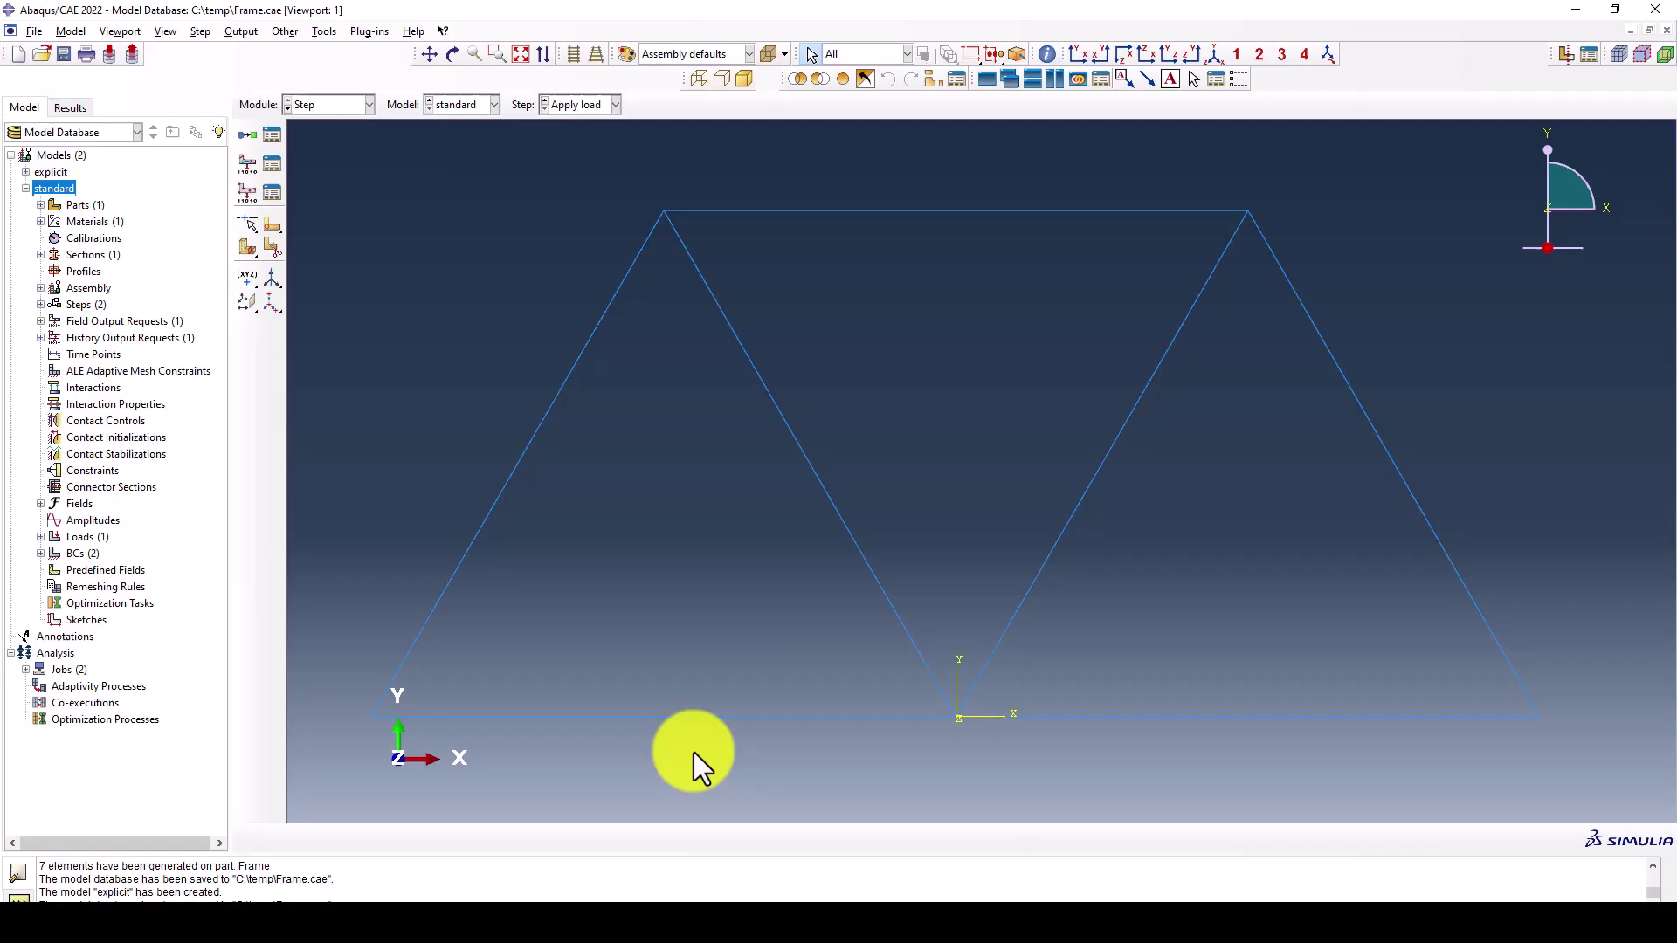
scroll(905, 379, up, 2)
scroll(840, 518, down, 1)
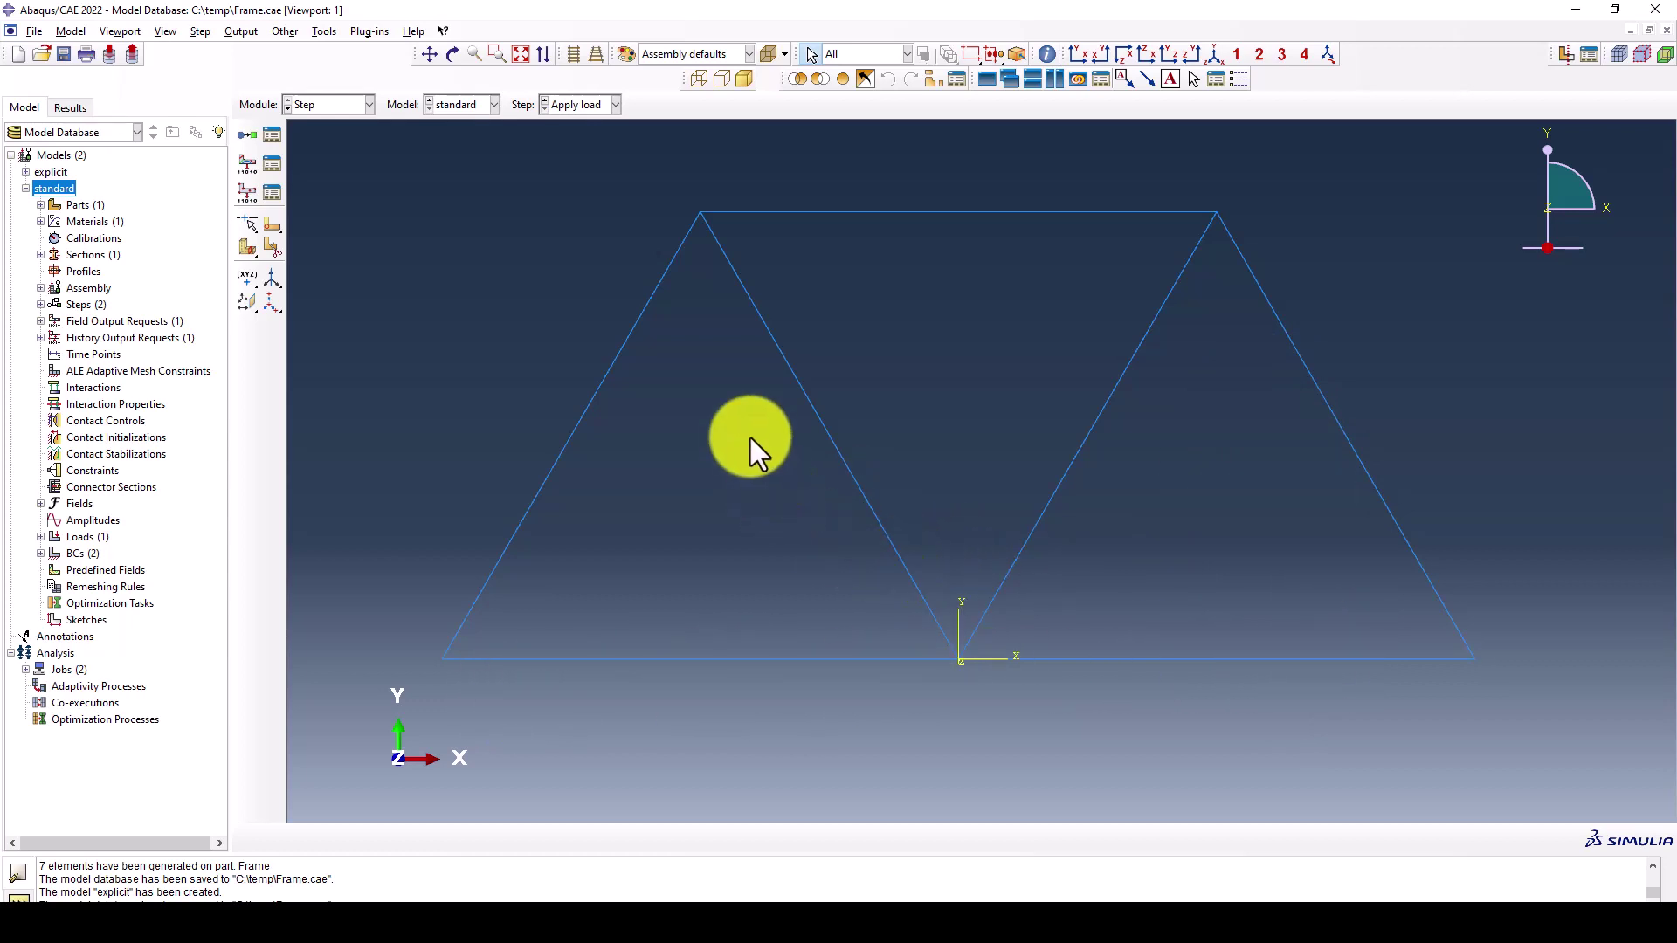
click(24, 189)
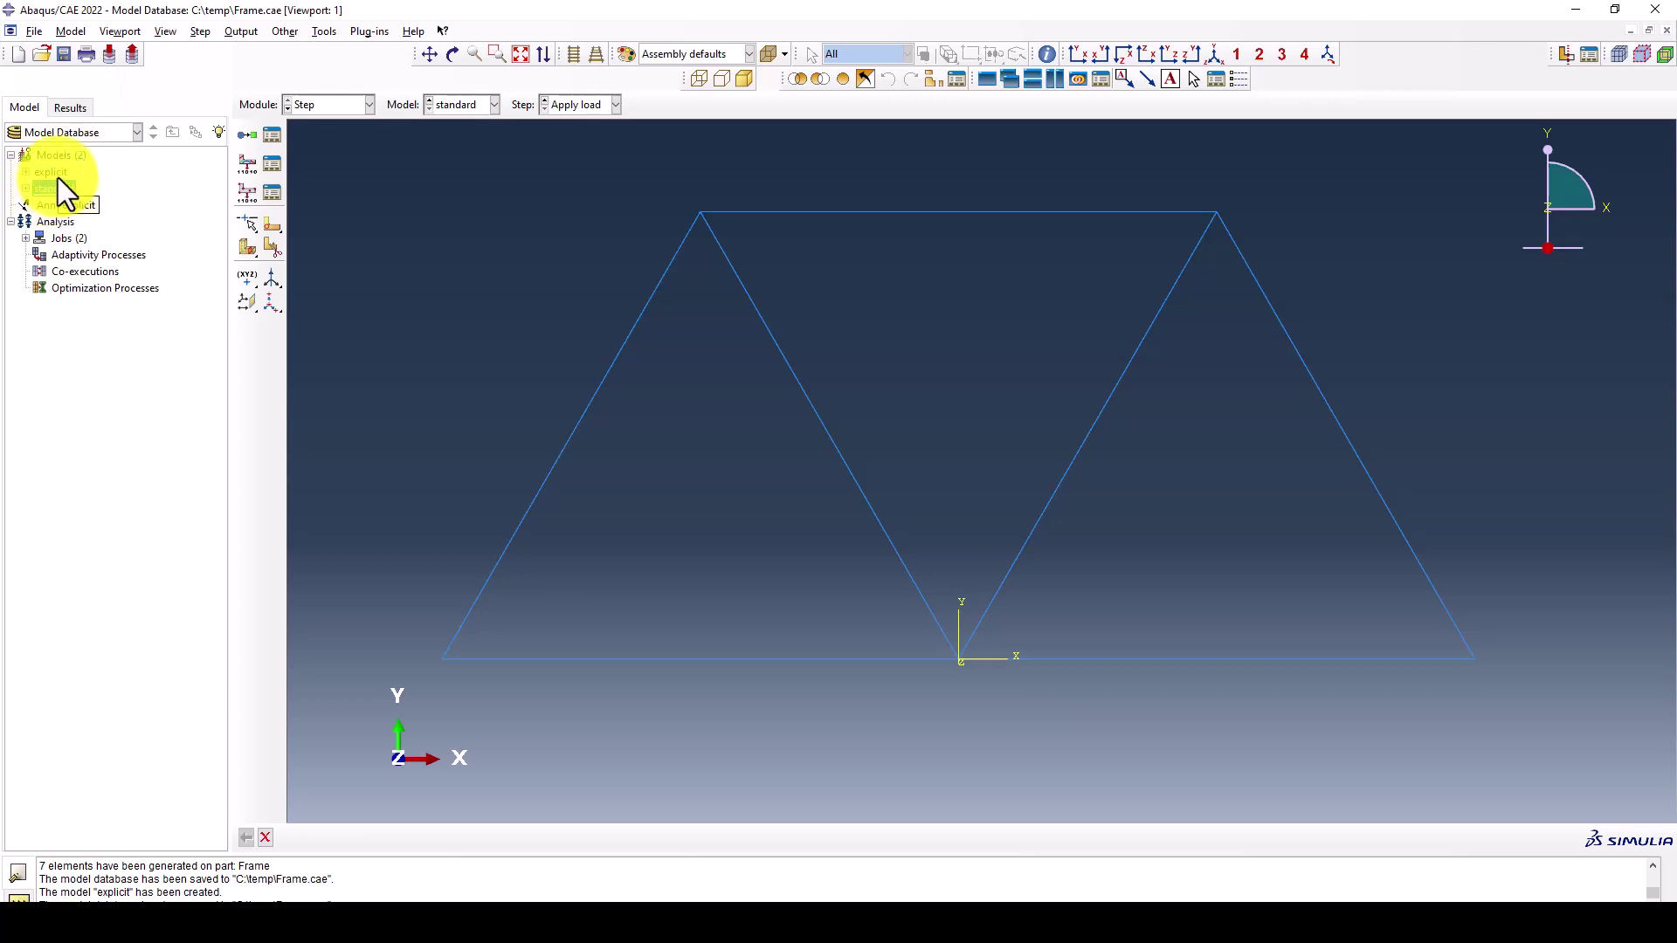
In the Property module, review the standard model's Steel material elastic data
click(332, 108)
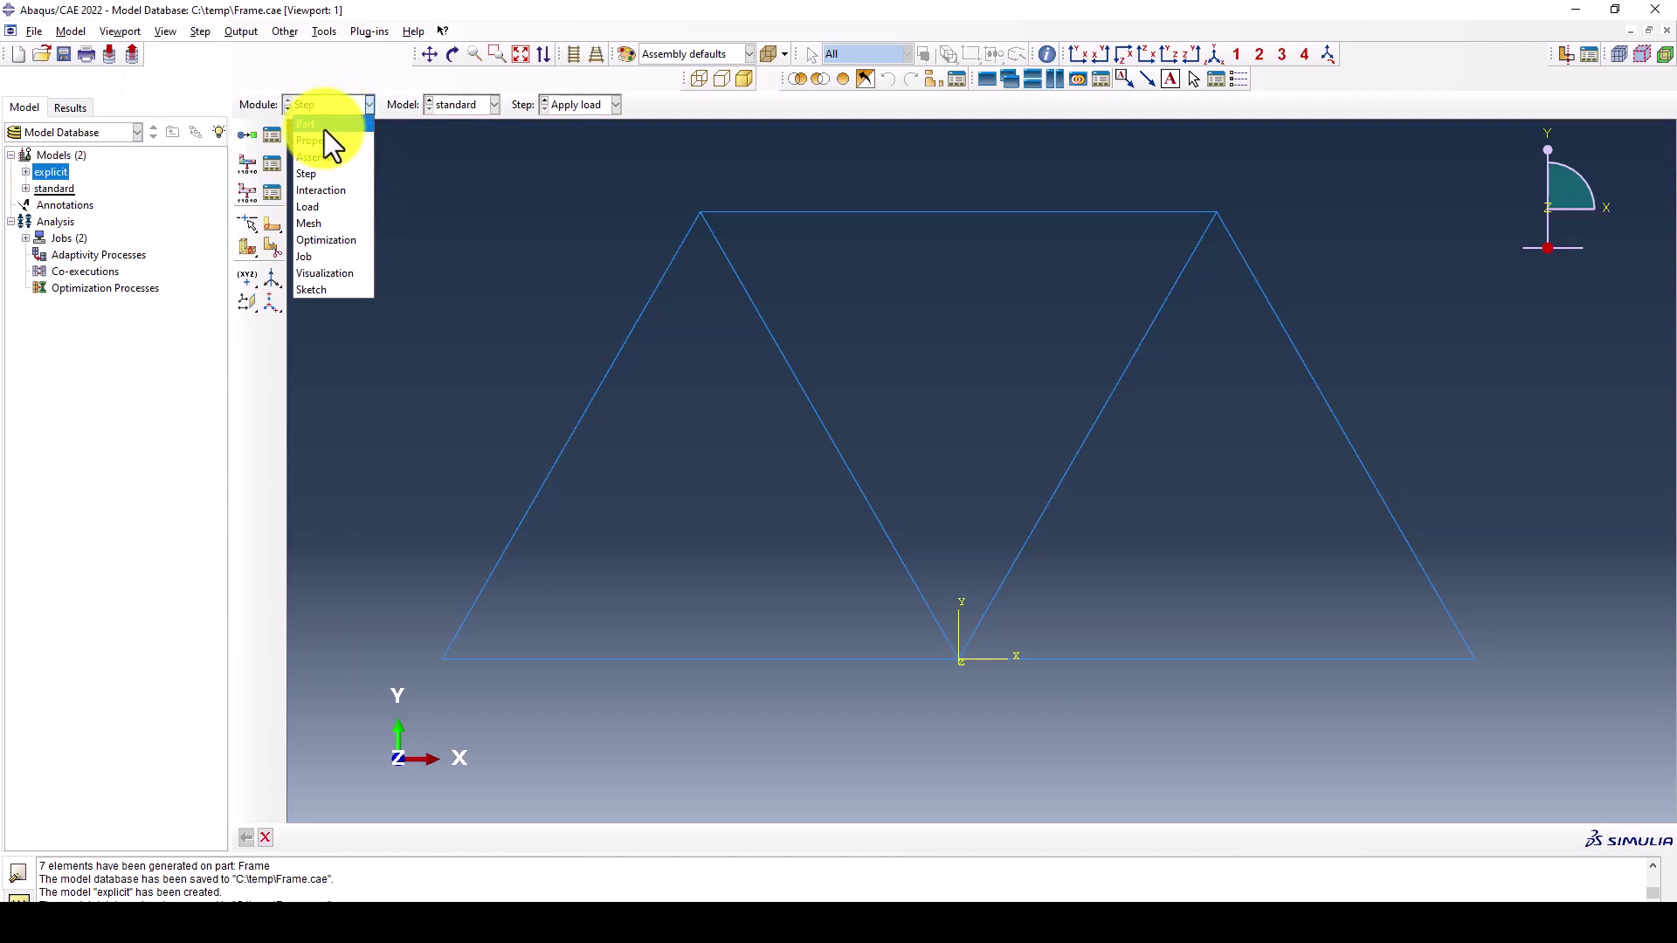
click(323, 138)
click(272, 135)
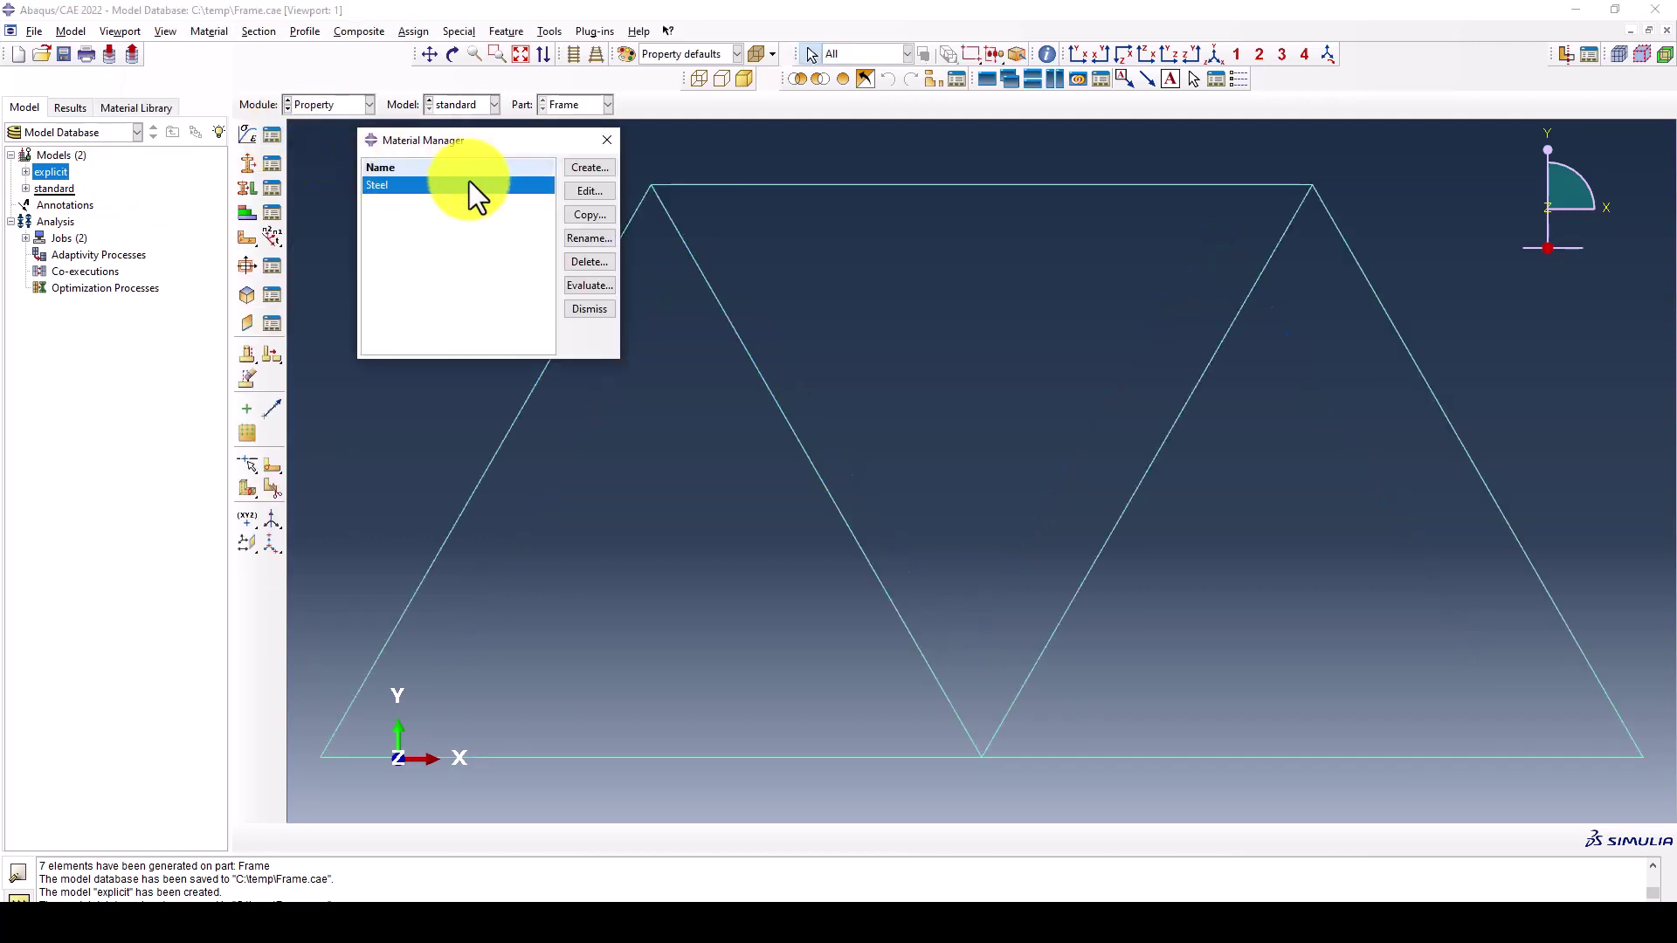
click(590, 191)
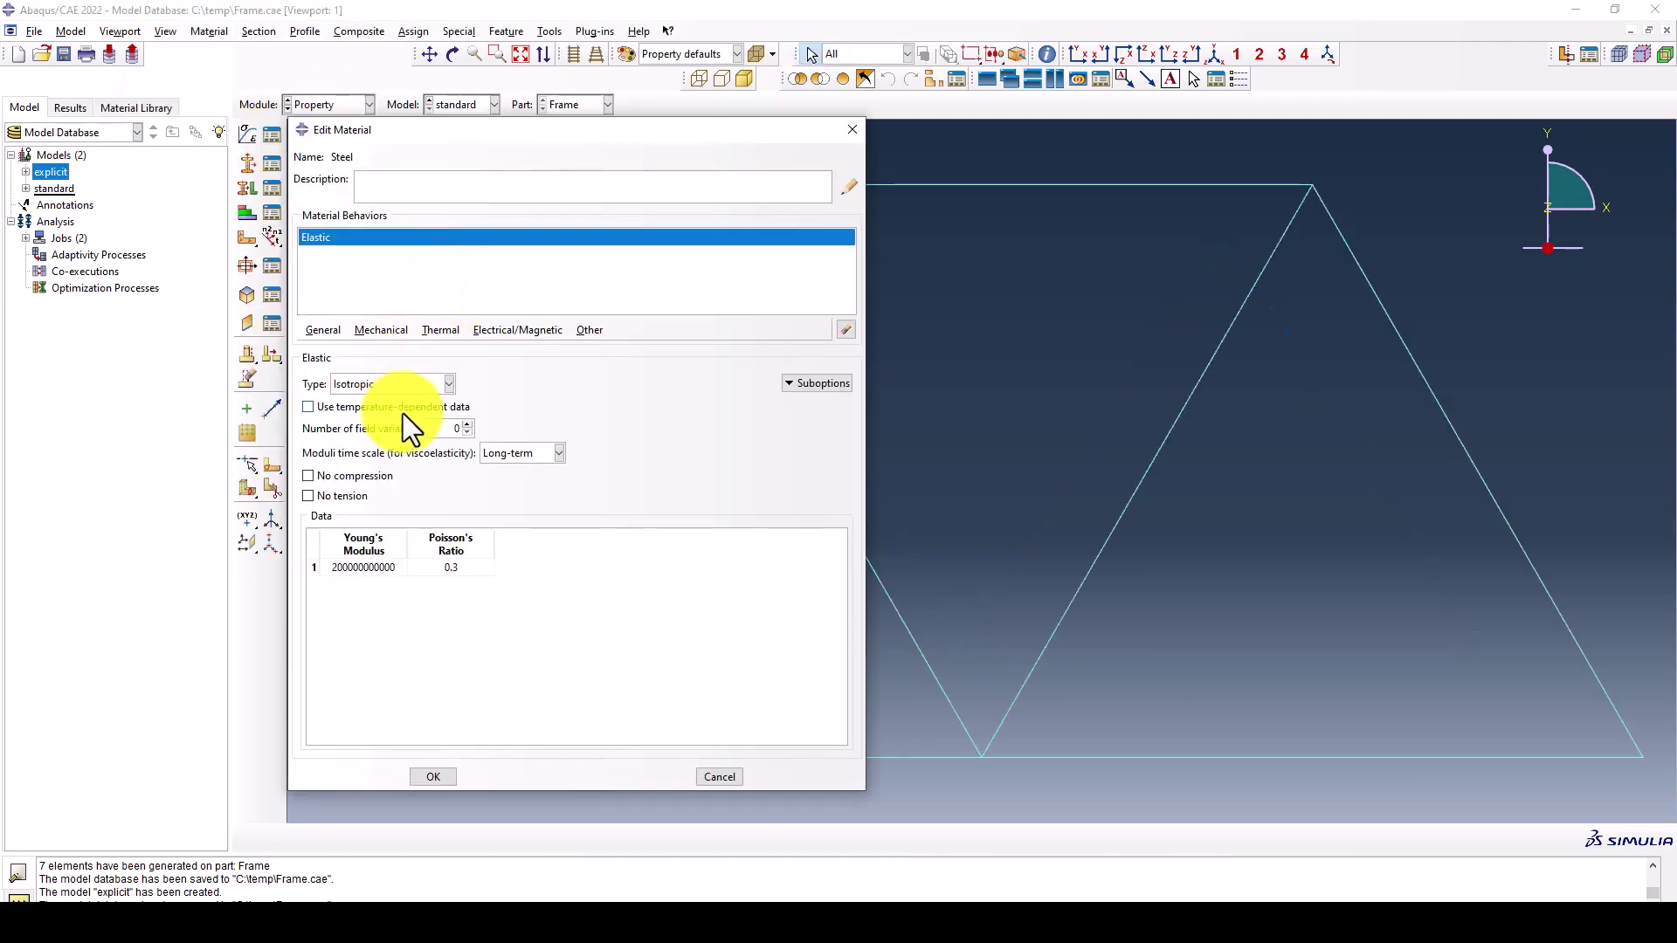
drag(506, 134, 545, 139)
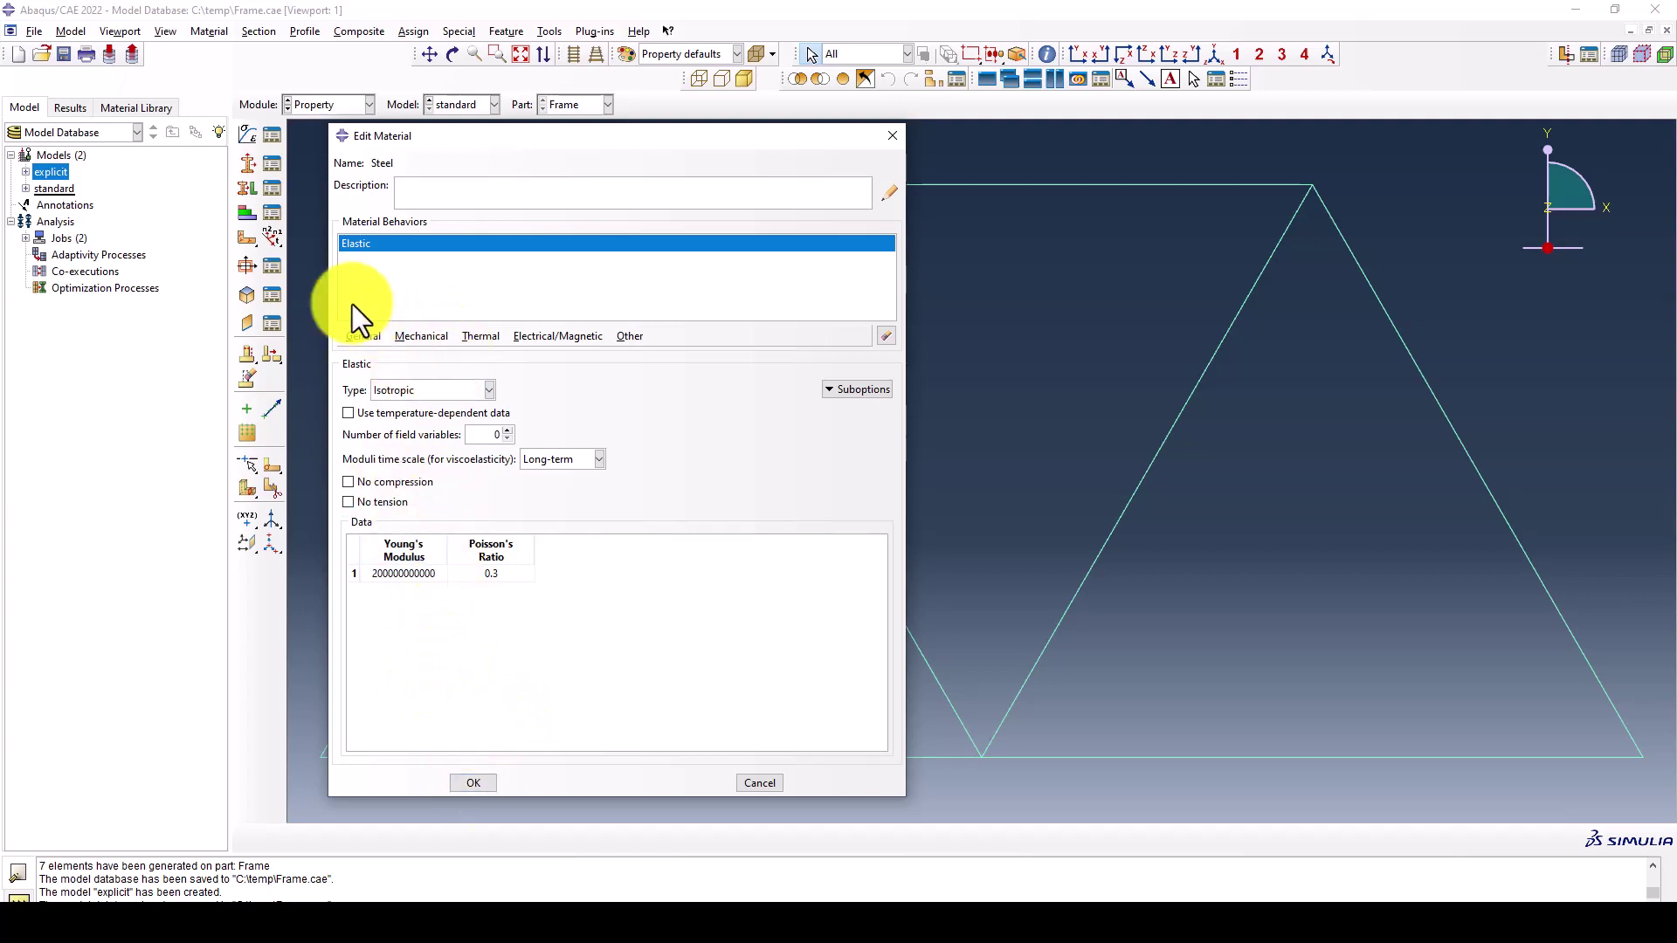
click(473, 783)
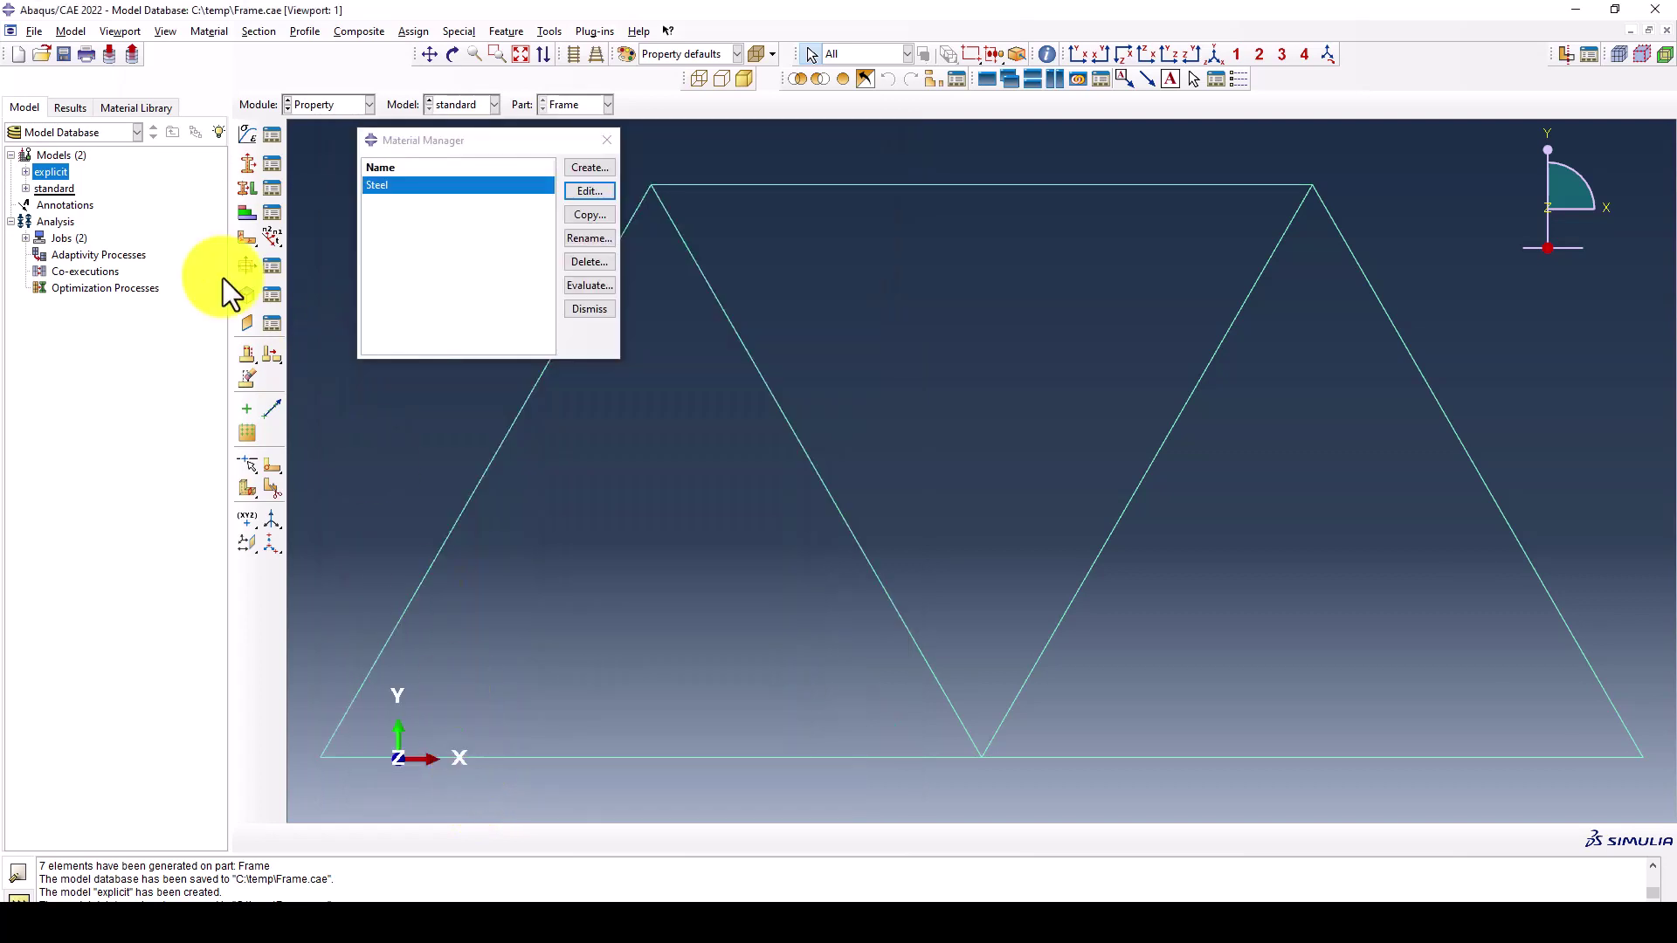
Switch to the explicit model and confirm its Steel material has density 7800
click(443, 104)
click(454, 124)
click(587, 192)
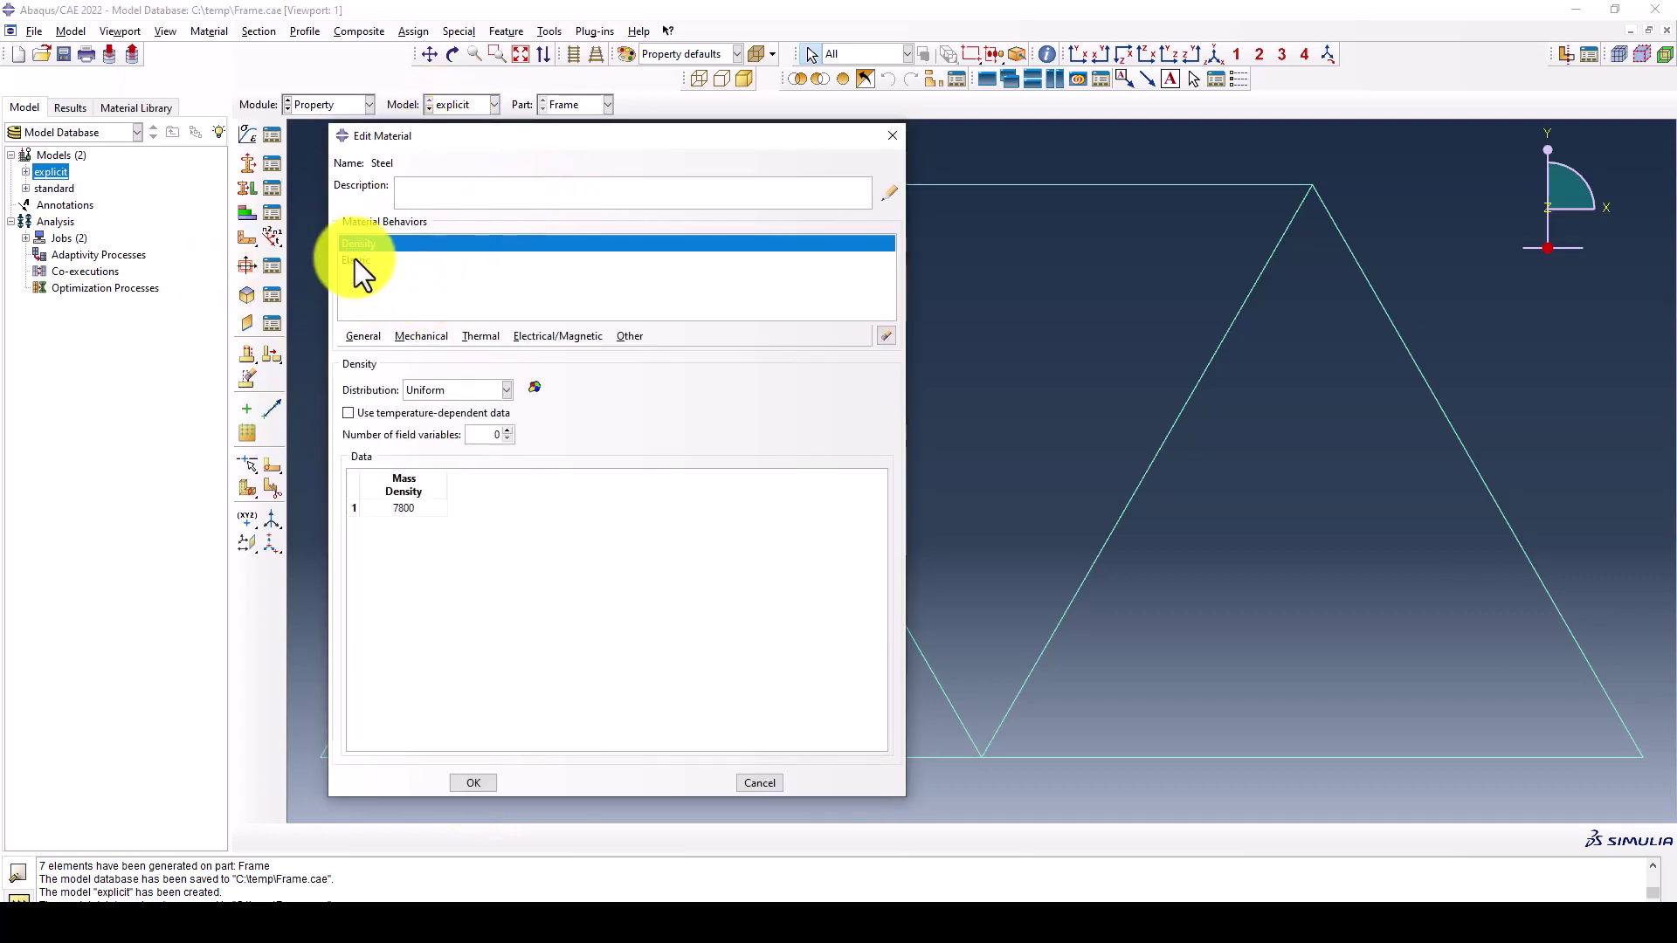
click(474, 784)
click(606, 140)
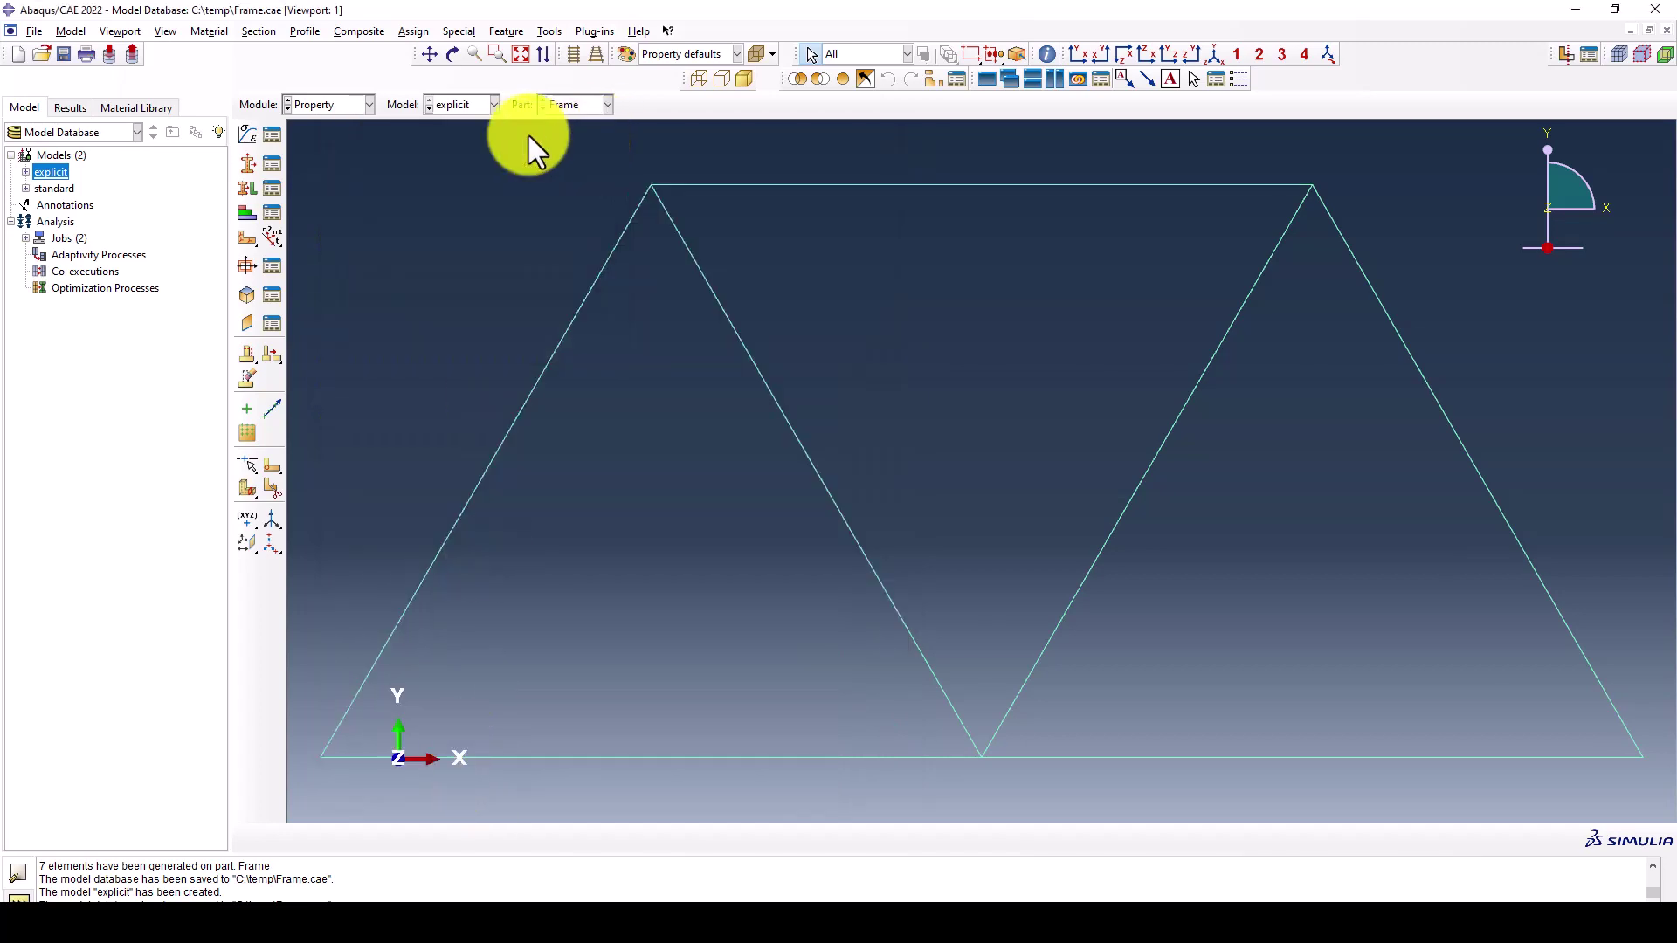
In the Step module, inspect the explicit Apply load step: Dynamic, Explicit with time period 0.01
click(347, 103)
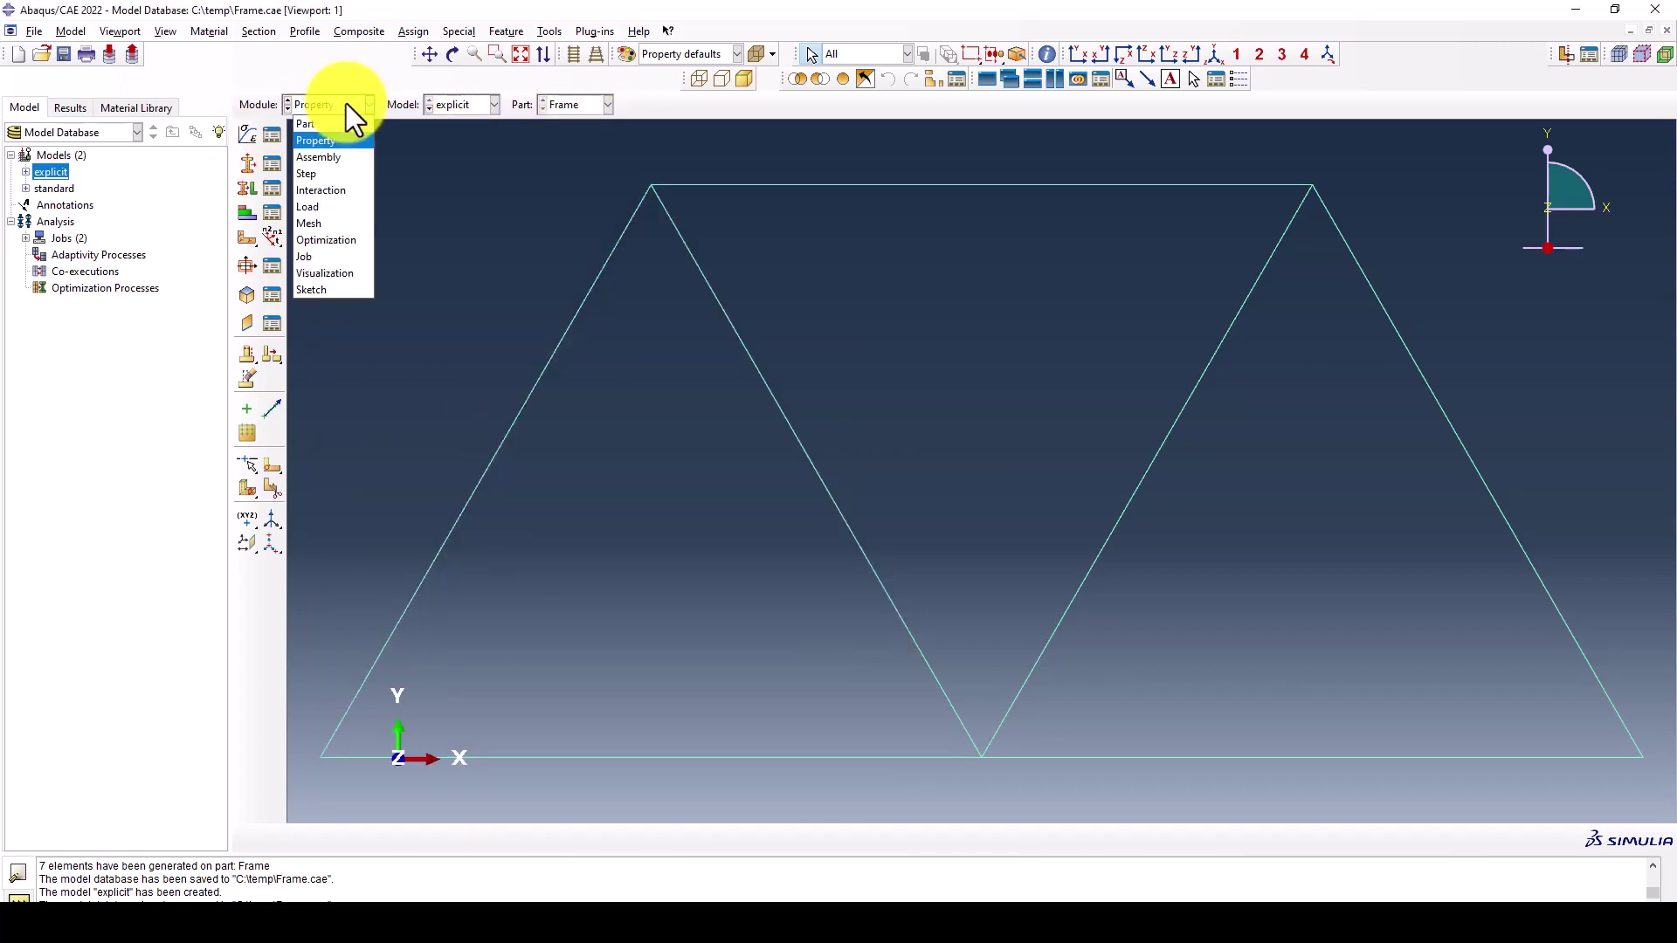
click(327, 177)
click(272, 136)
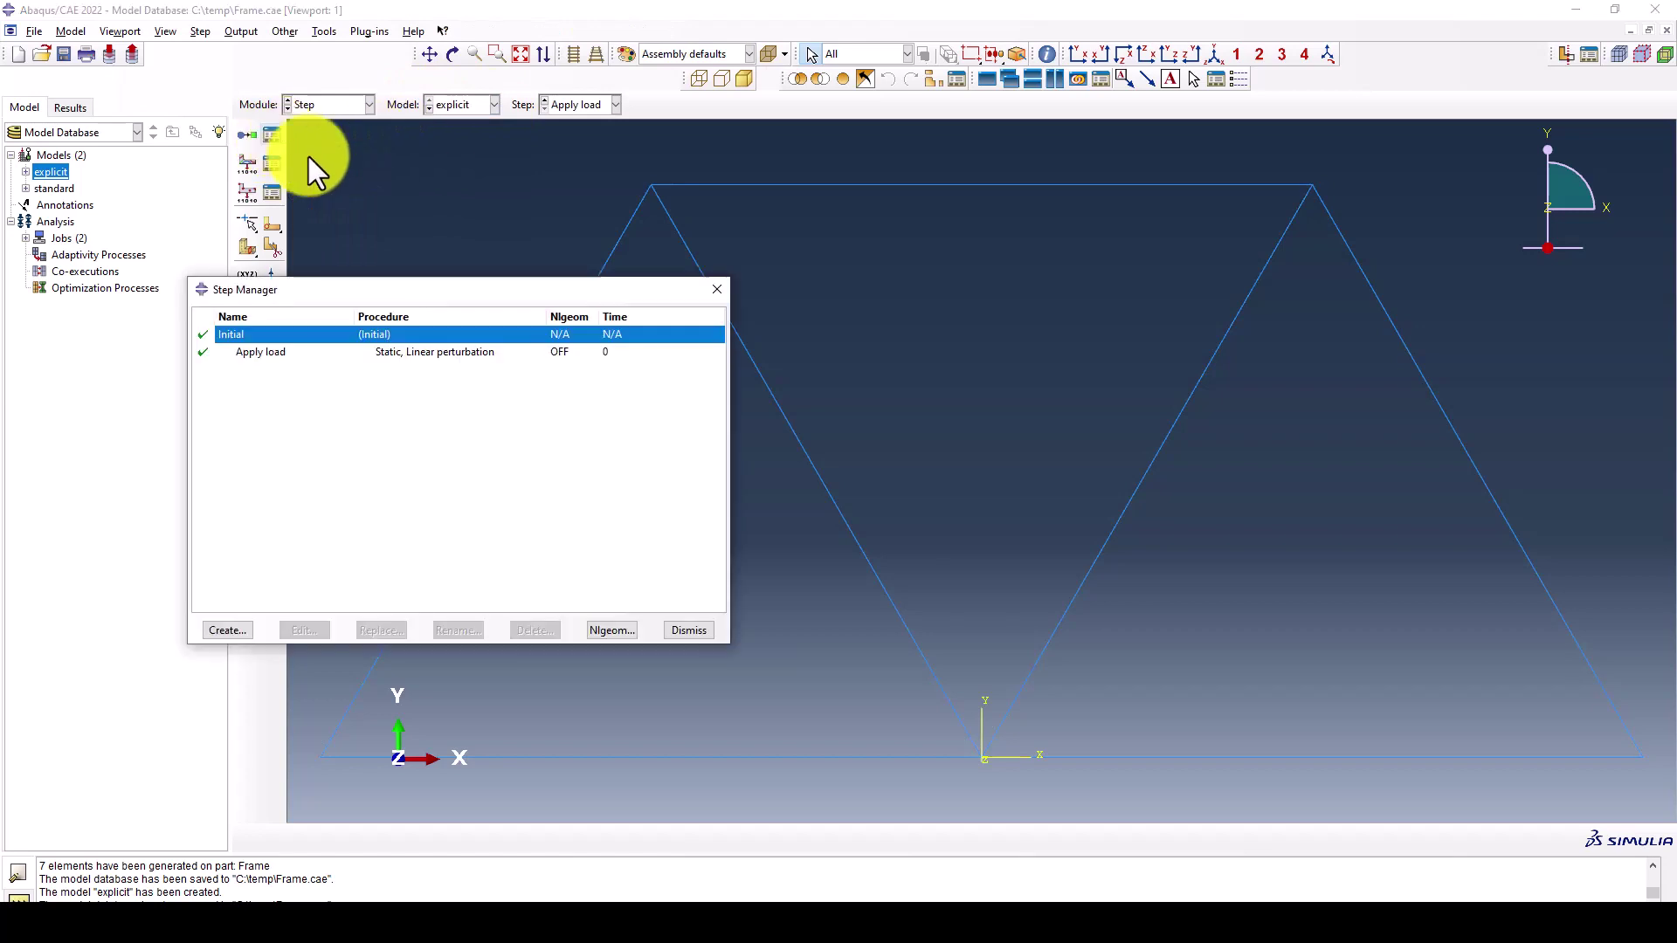
click(363, 352)
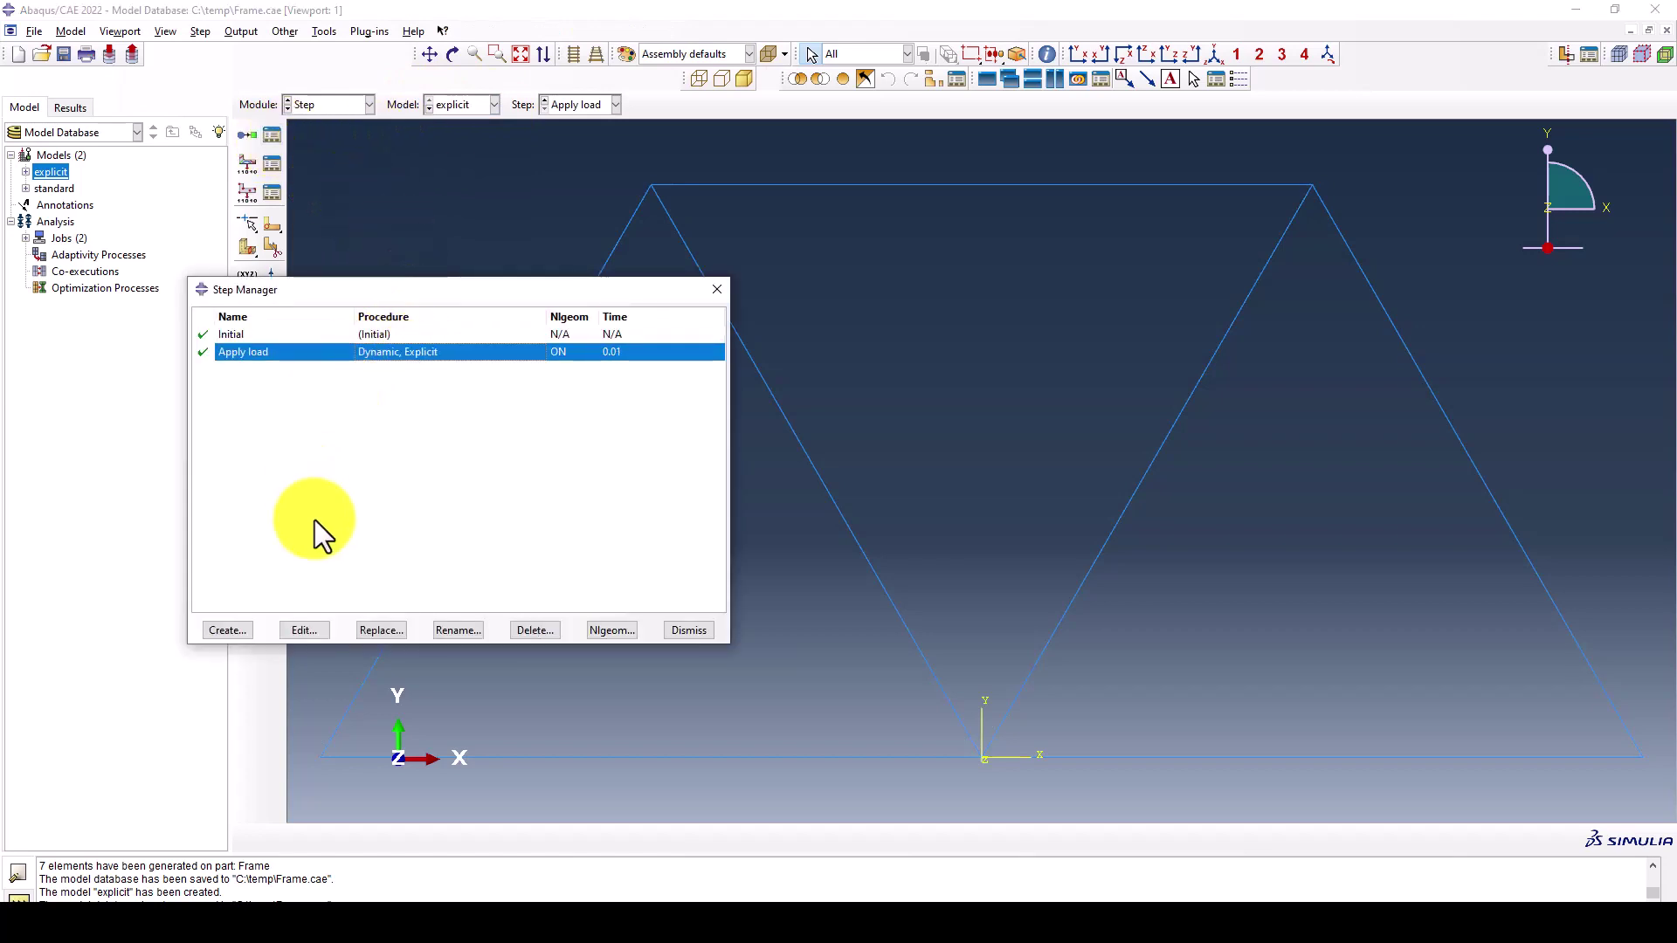
click(310, 633)
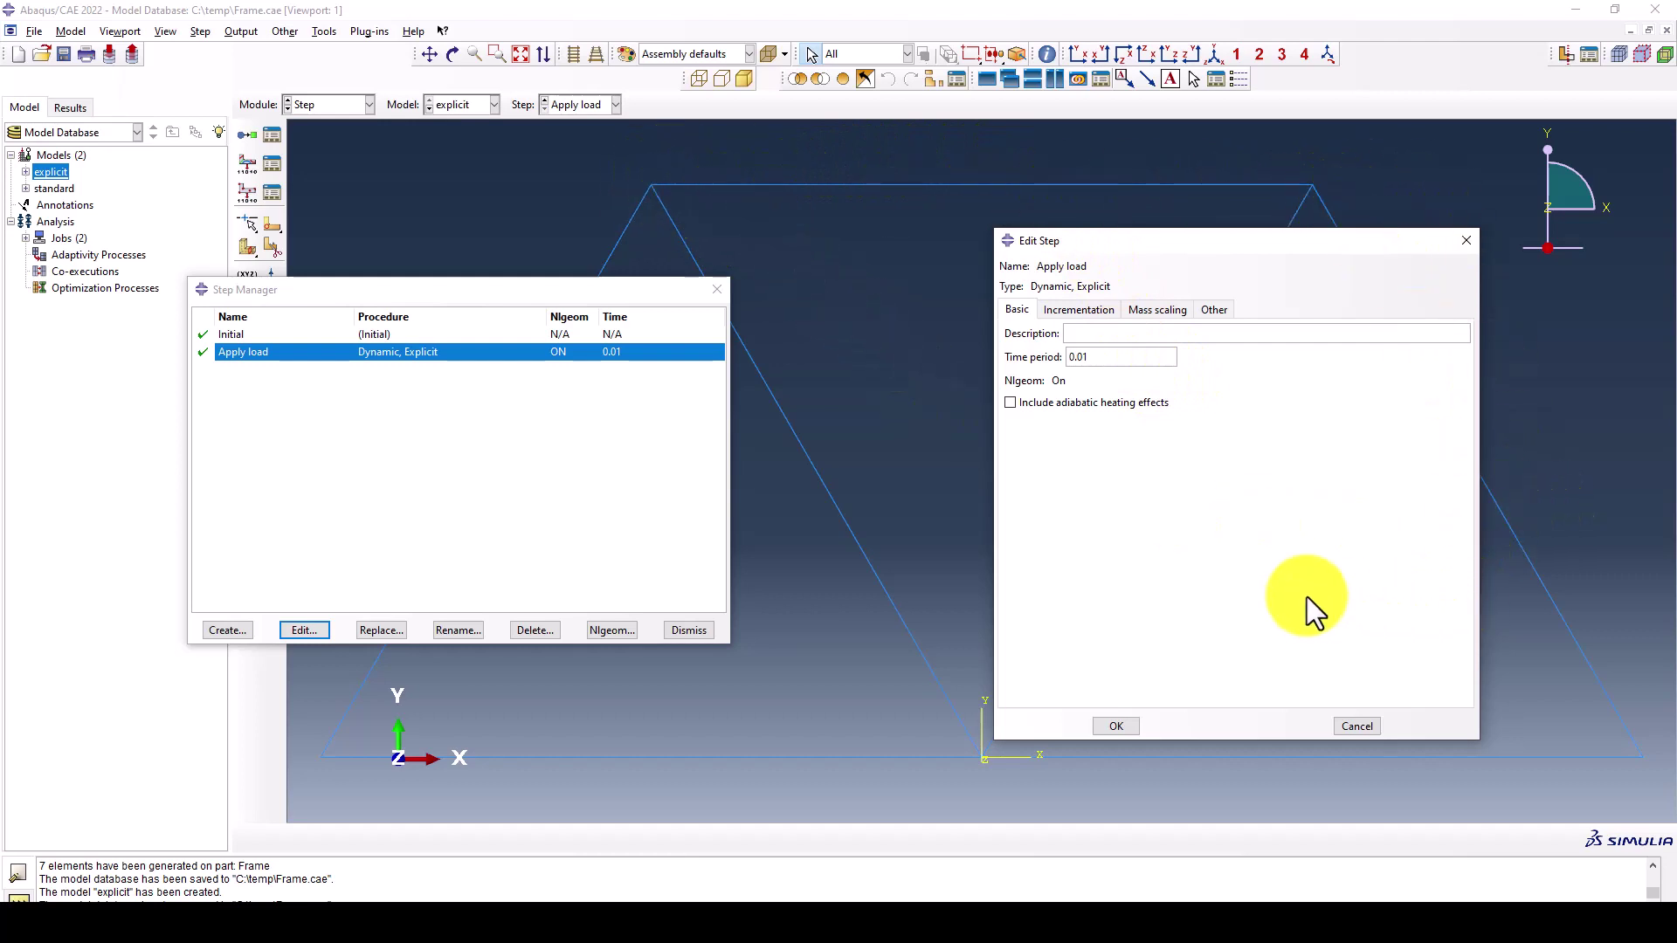
drag(1243, 241, 1316, 203)
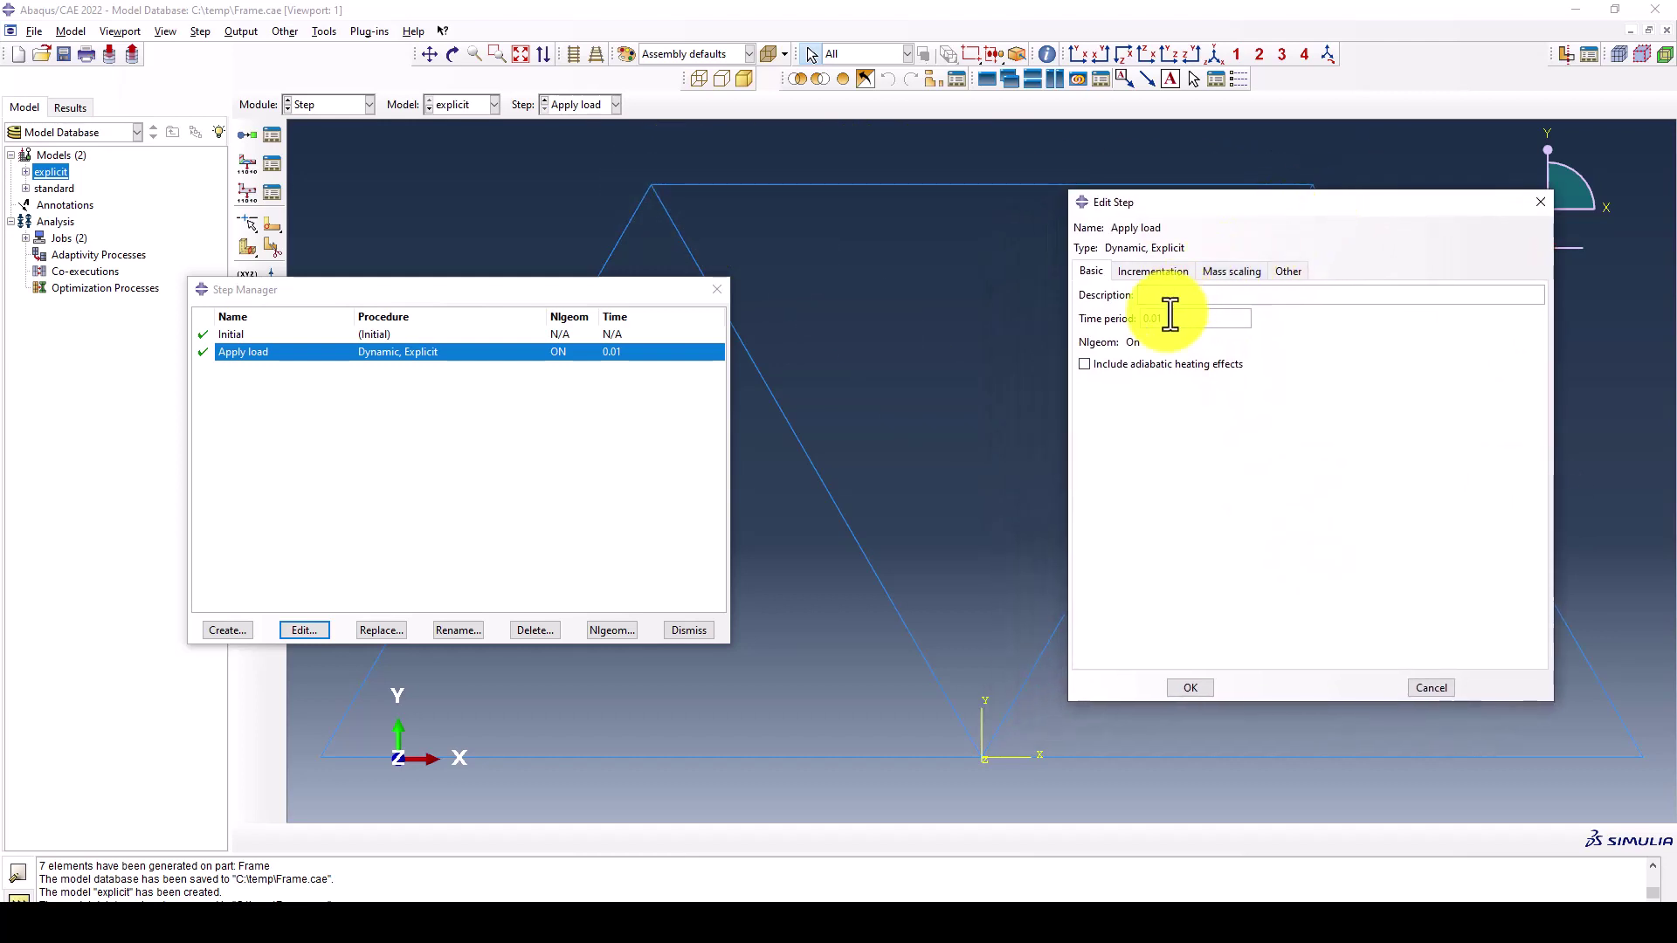
drag(1141, 323, 1184, 322)
click(1176, 321)
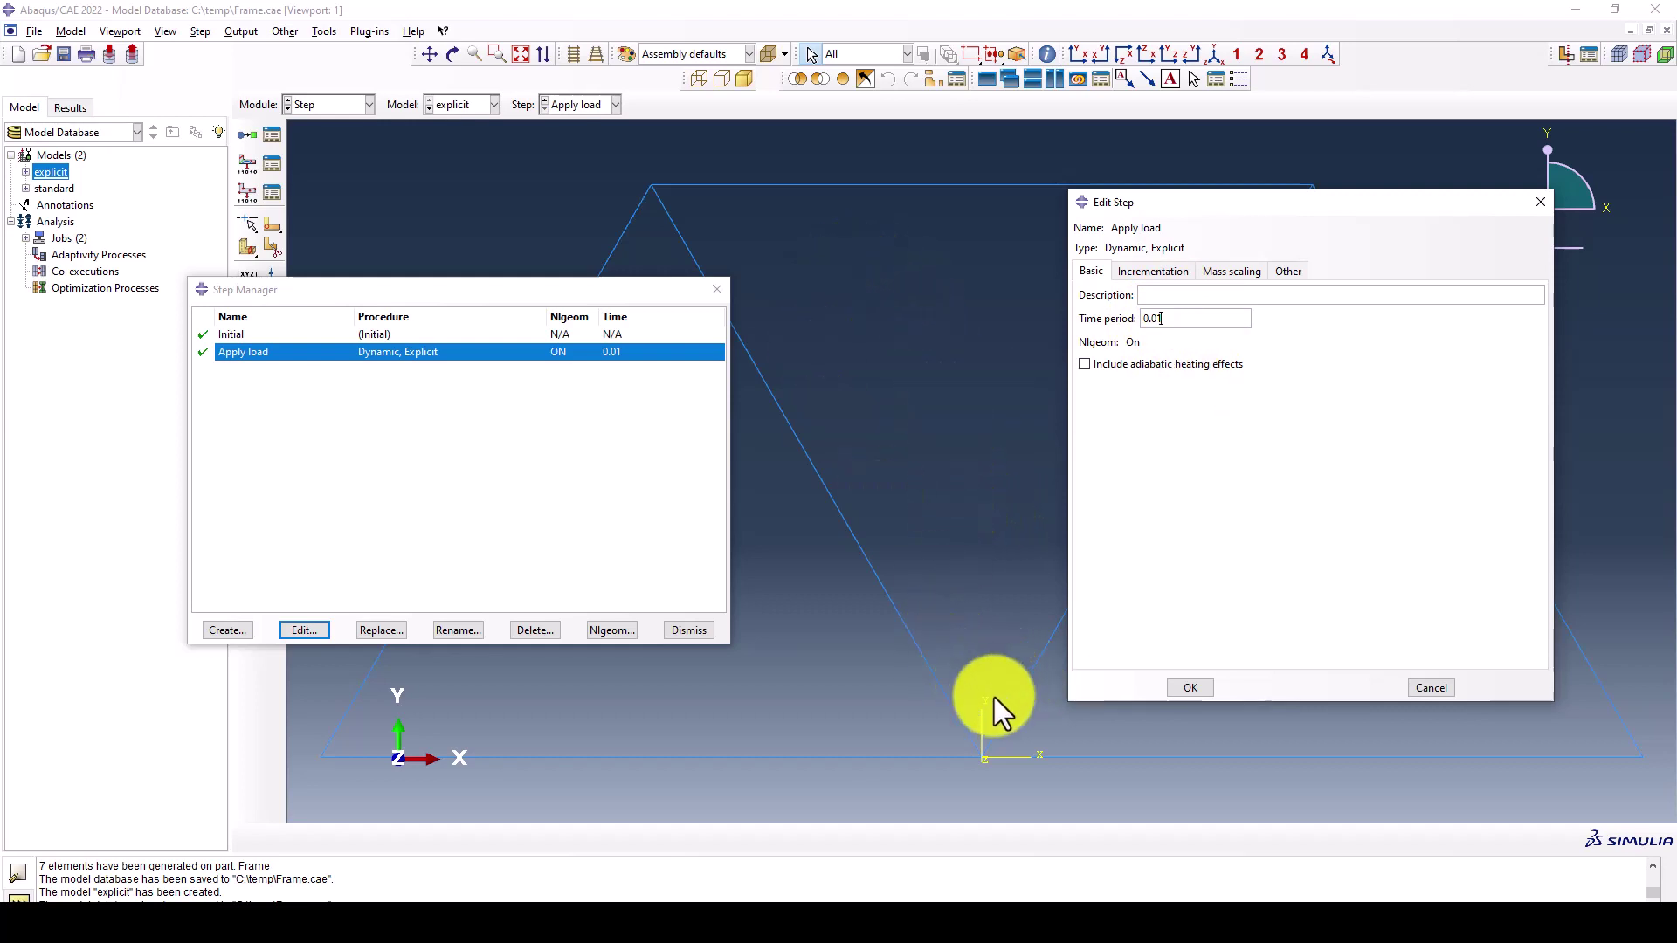
Make the standard model current and view its Apply load step, a Static, Linear perturbation step
click(1189, 690)
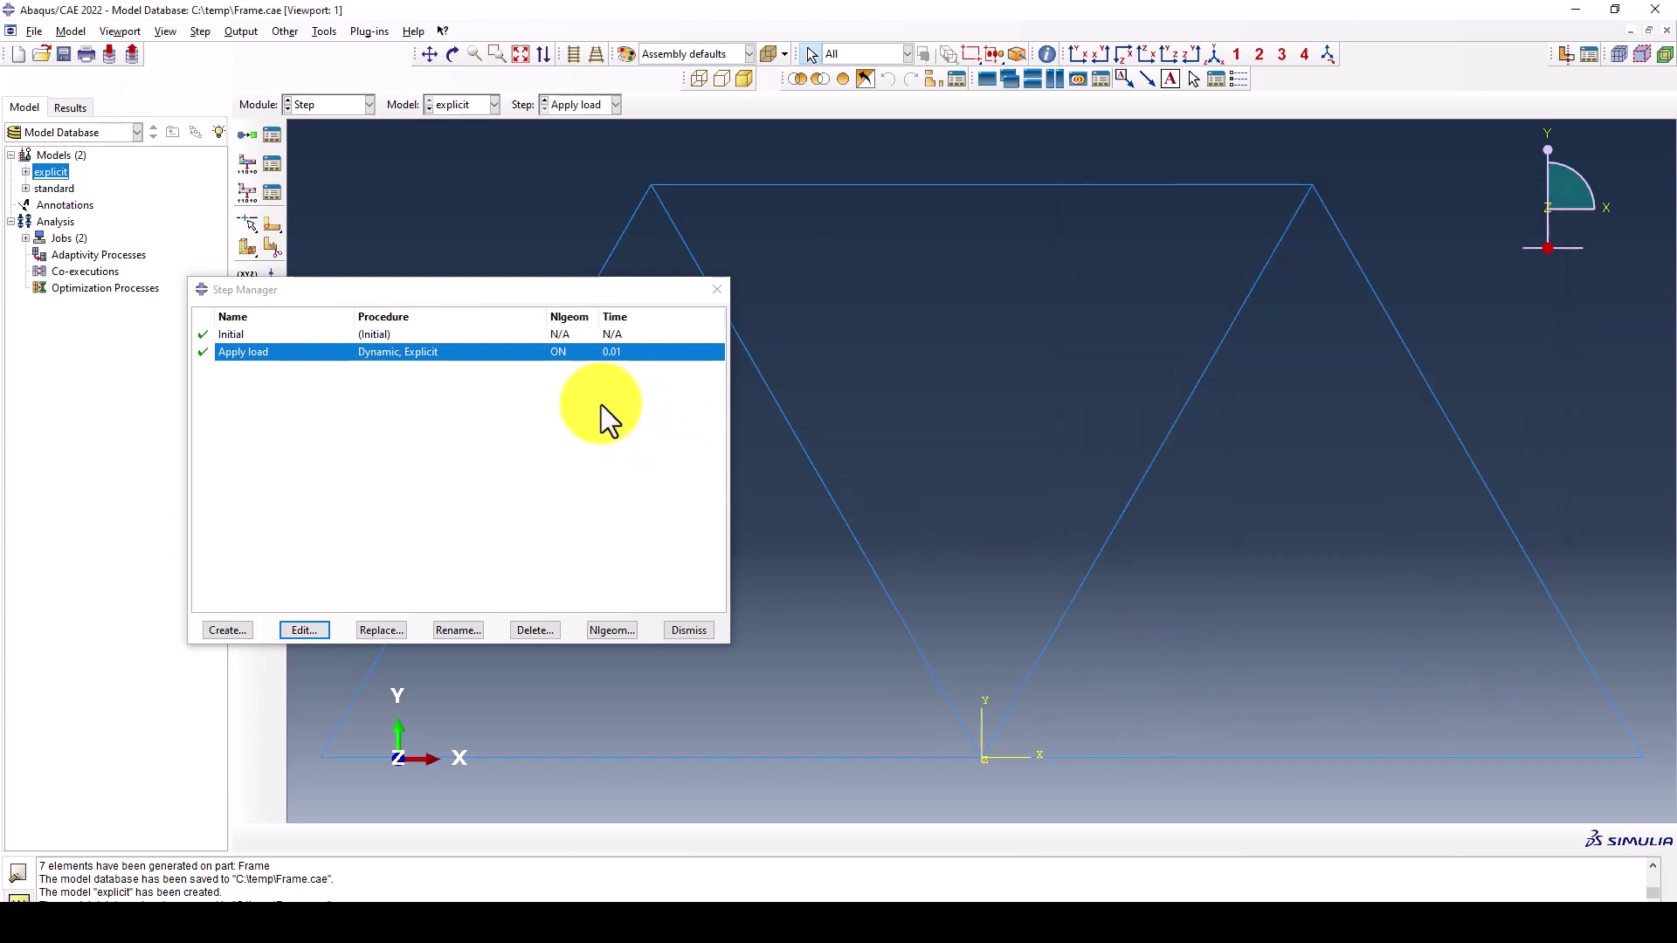
click(716, 289)
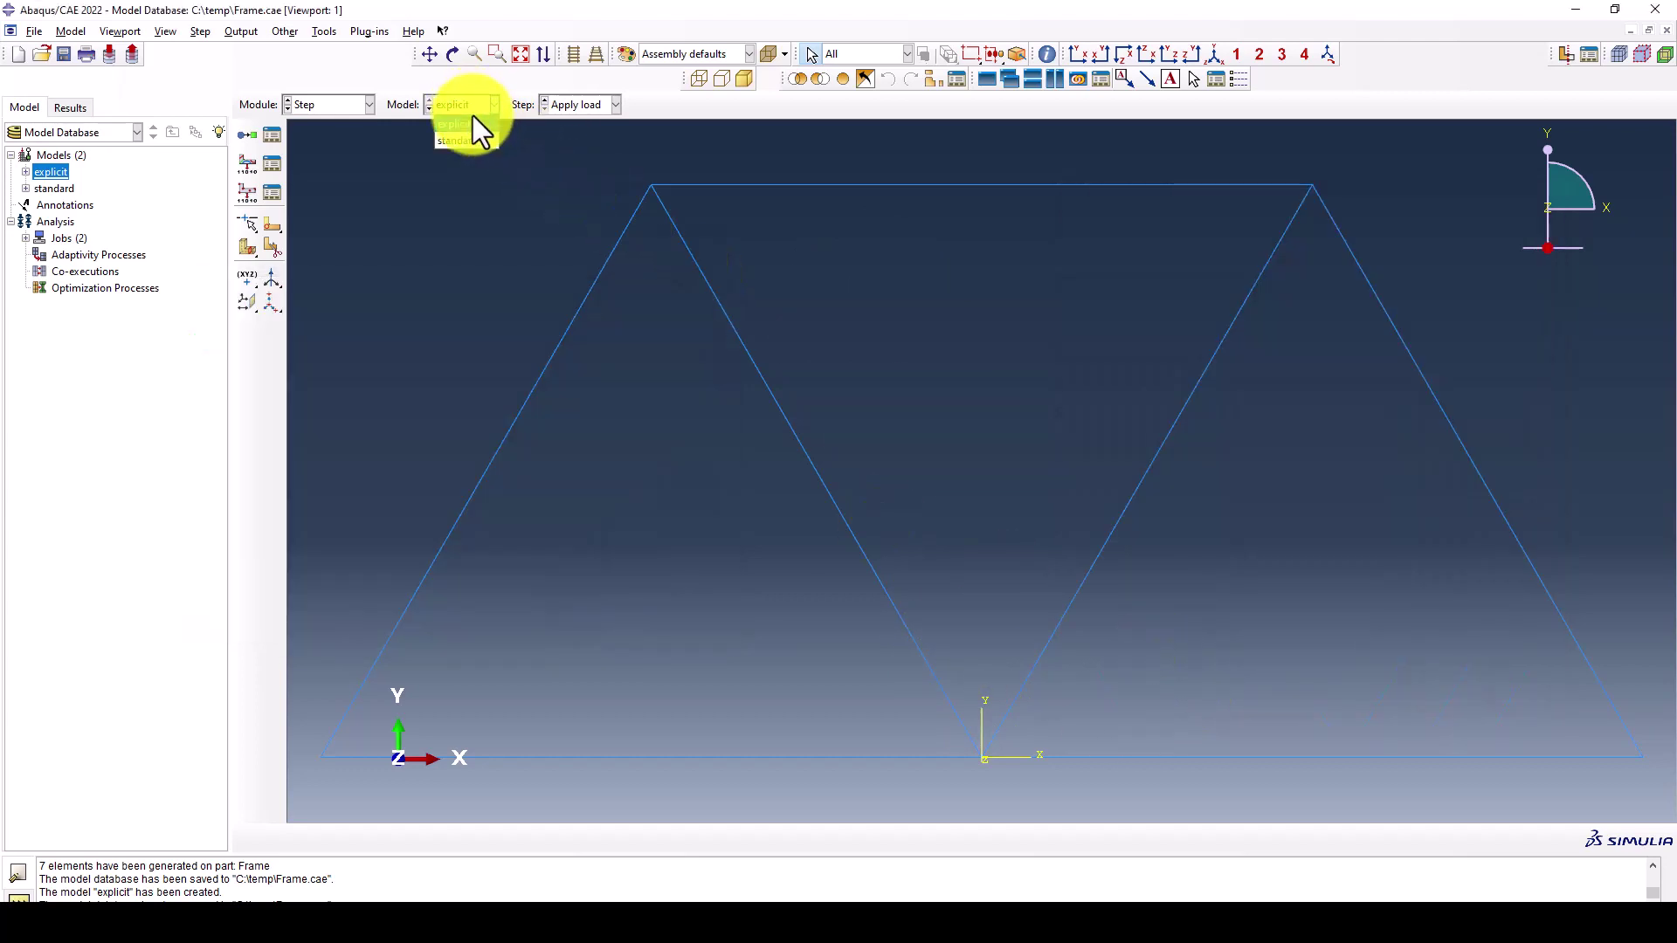
click(472, 140)
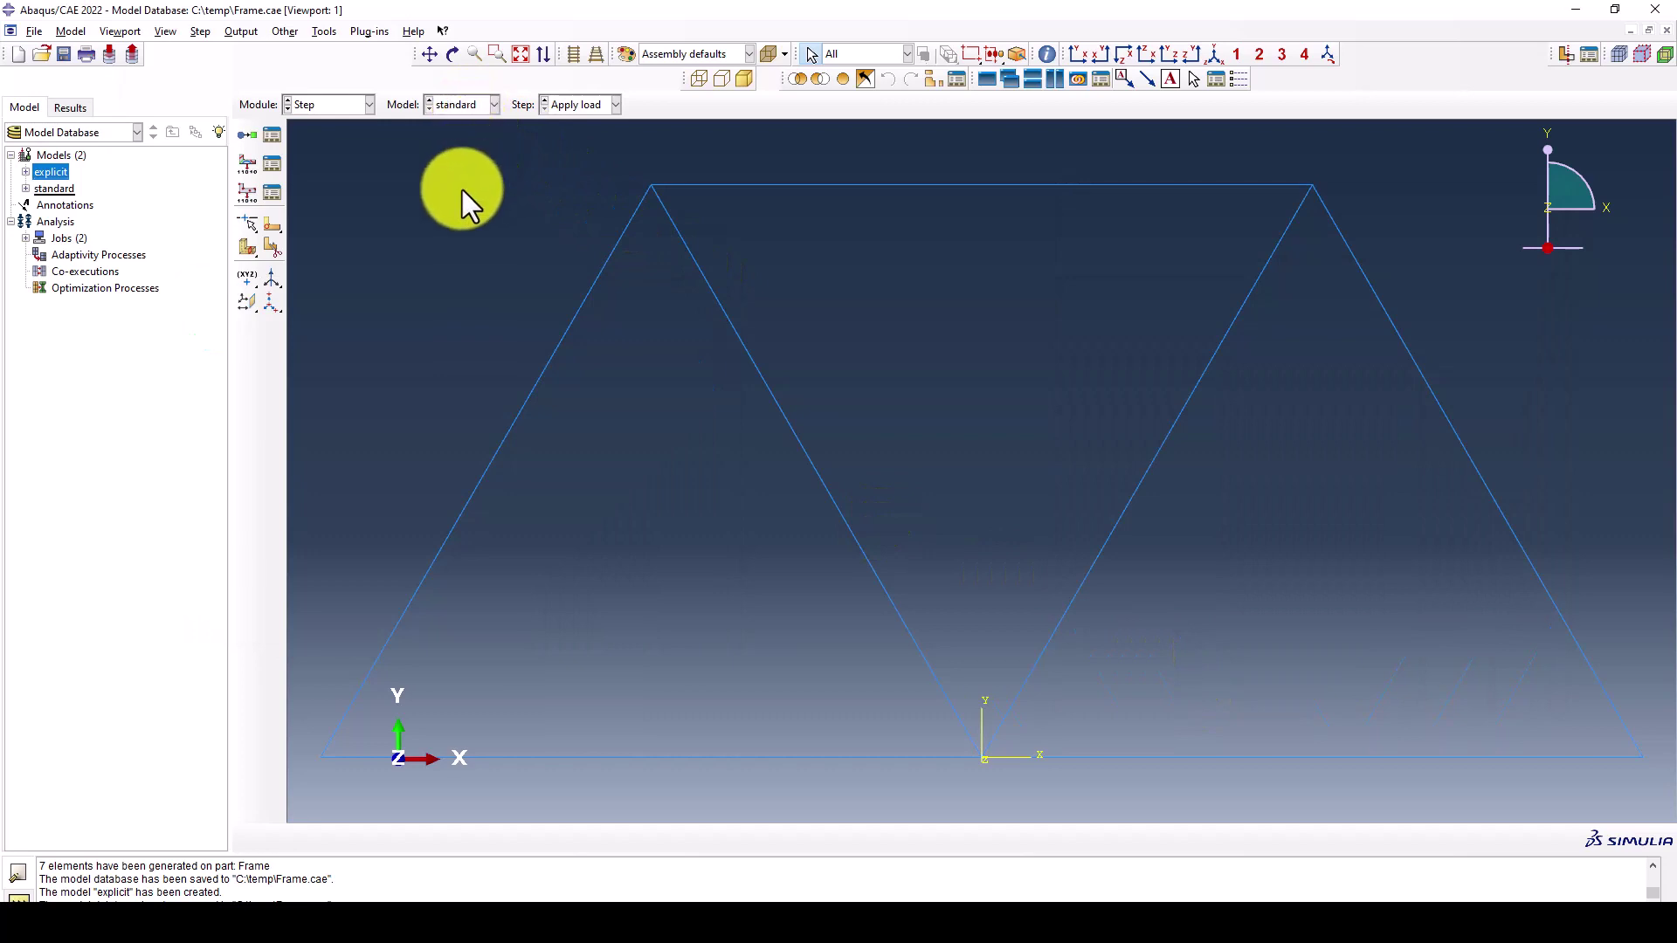
click(272, 135)
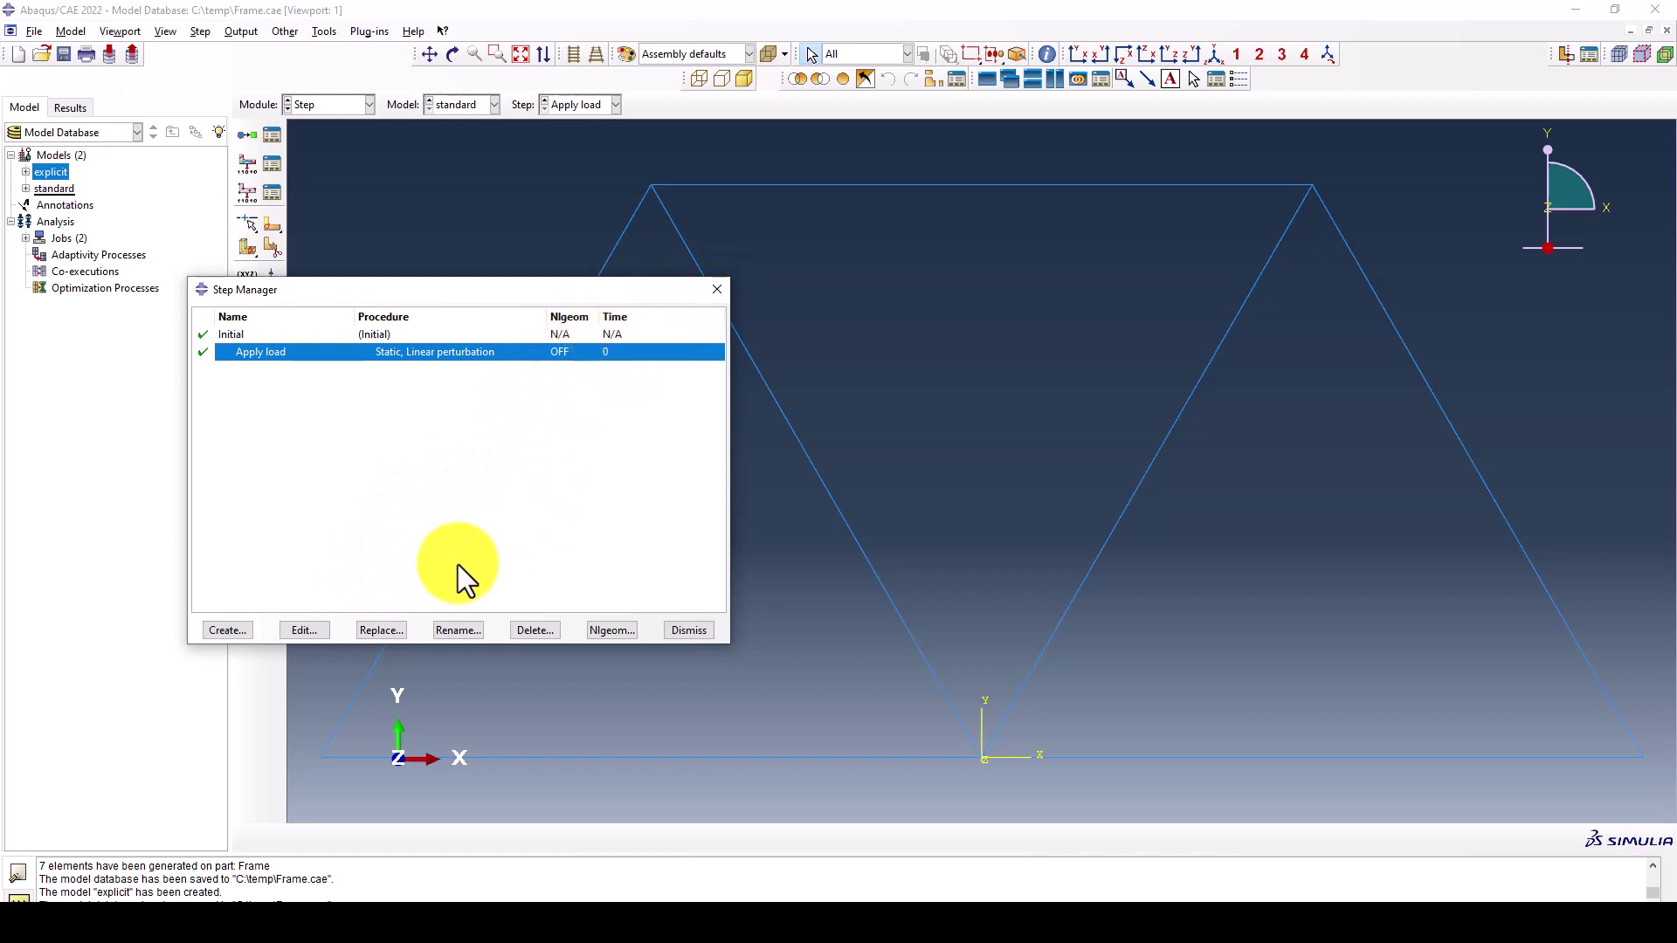
click(236, 630)
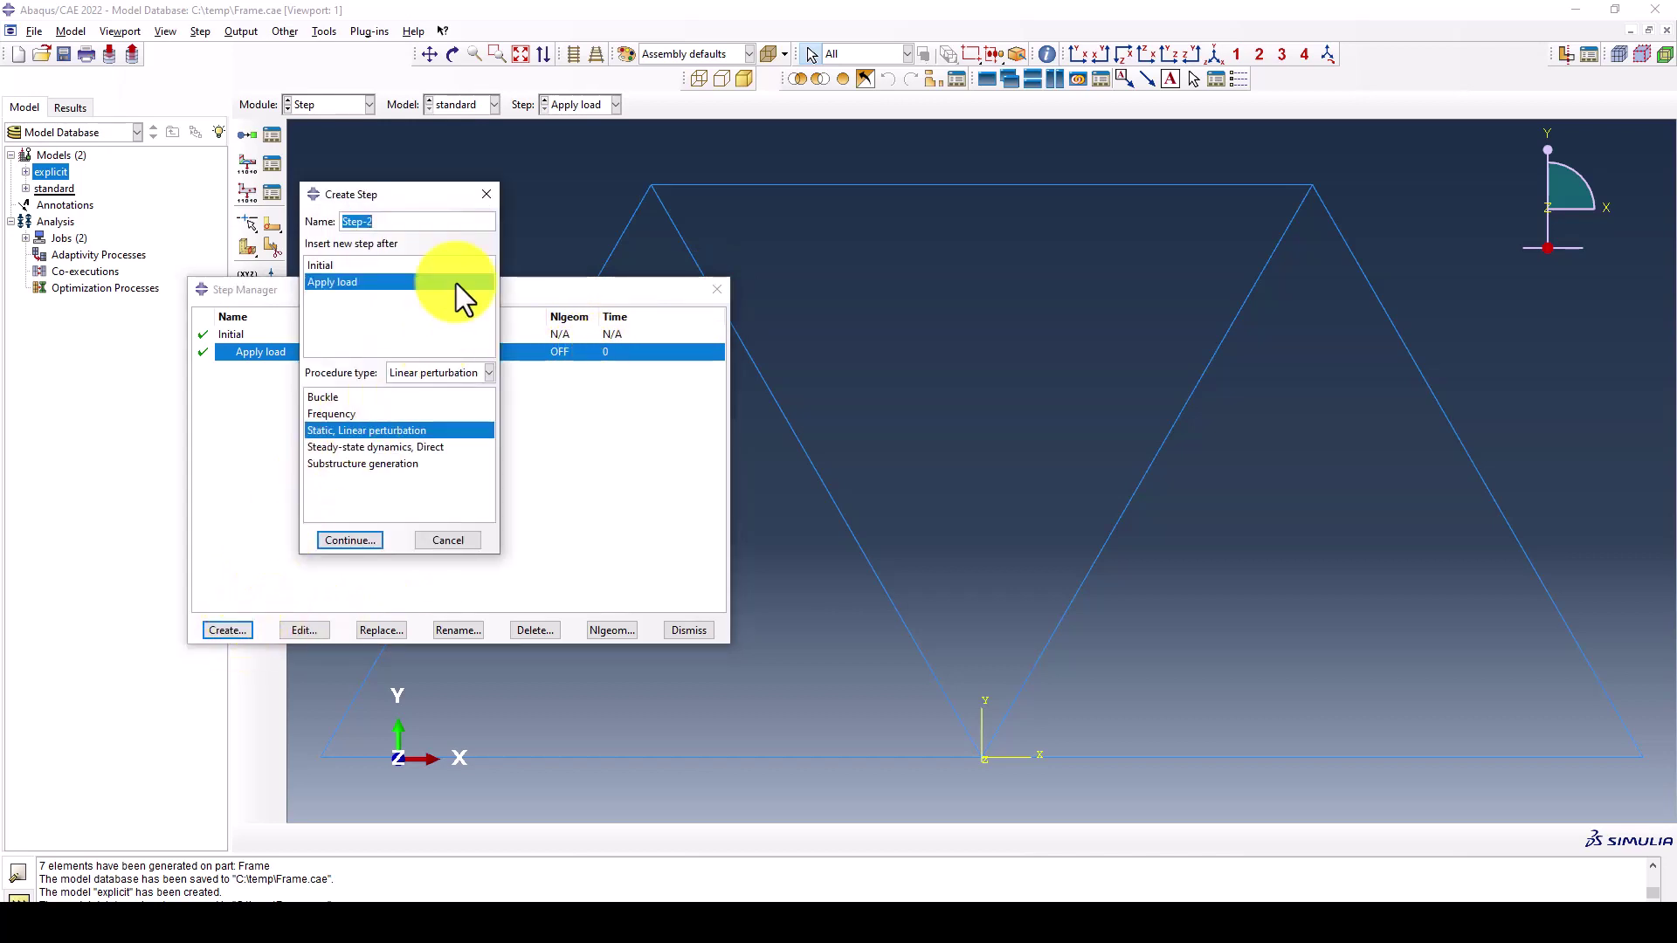
click(482, 193)
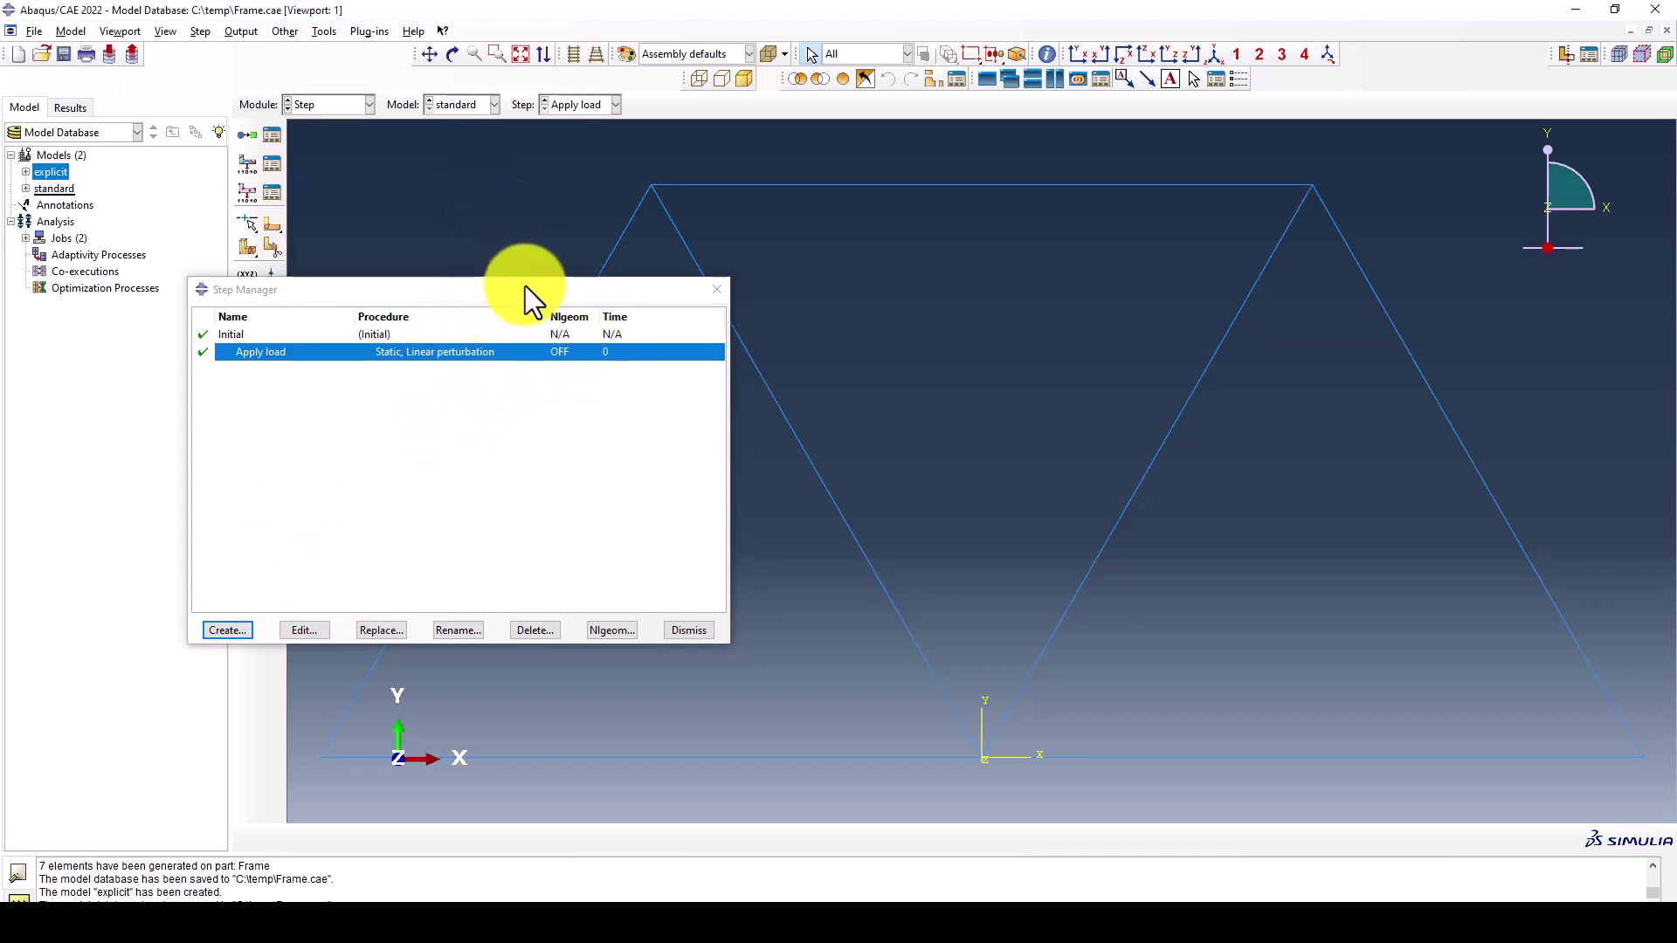
In the Job module, submit the Frame job, allowing its existing files to be overwritten
click(717, 289)
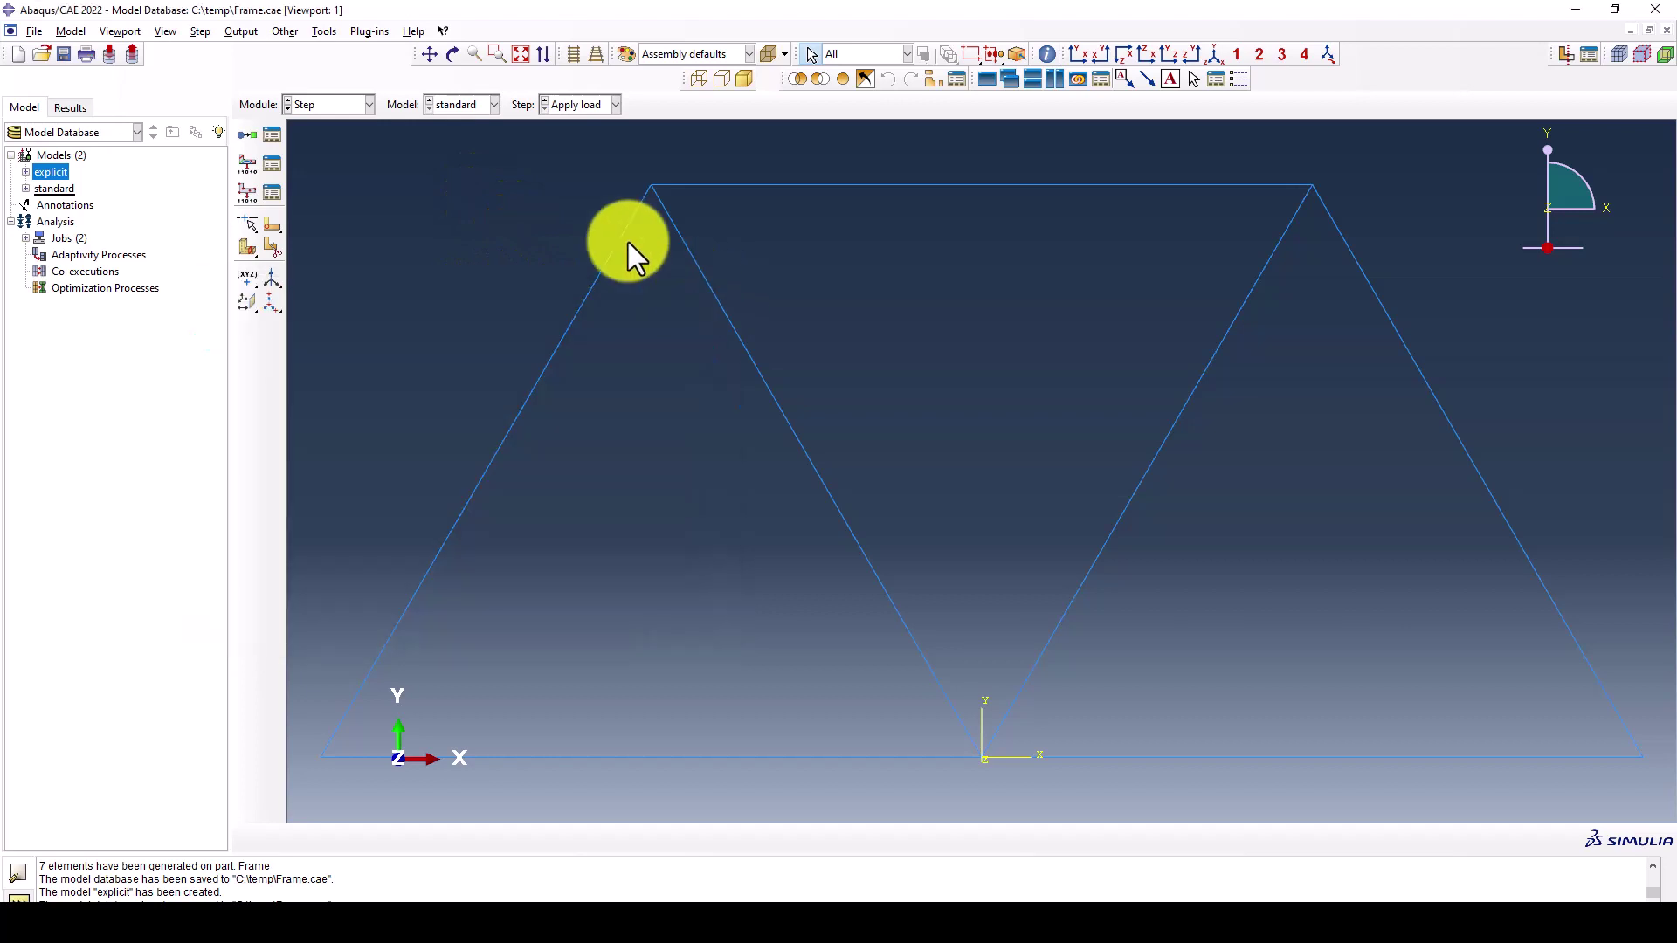
click(343, 106)
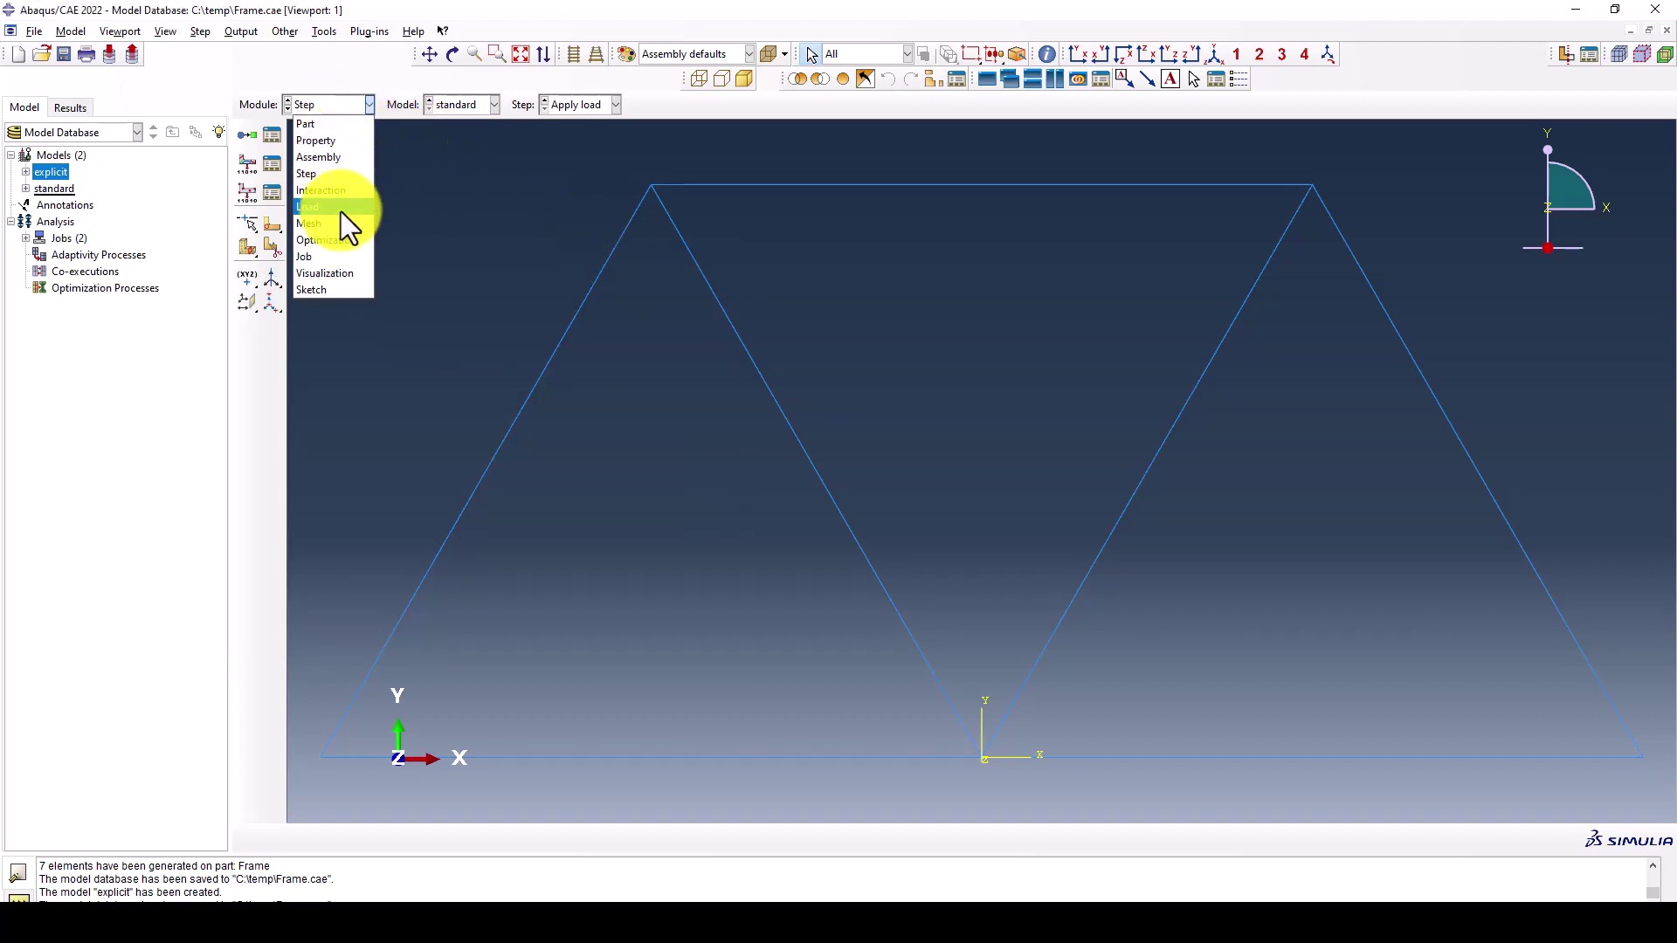
click(339, 255)
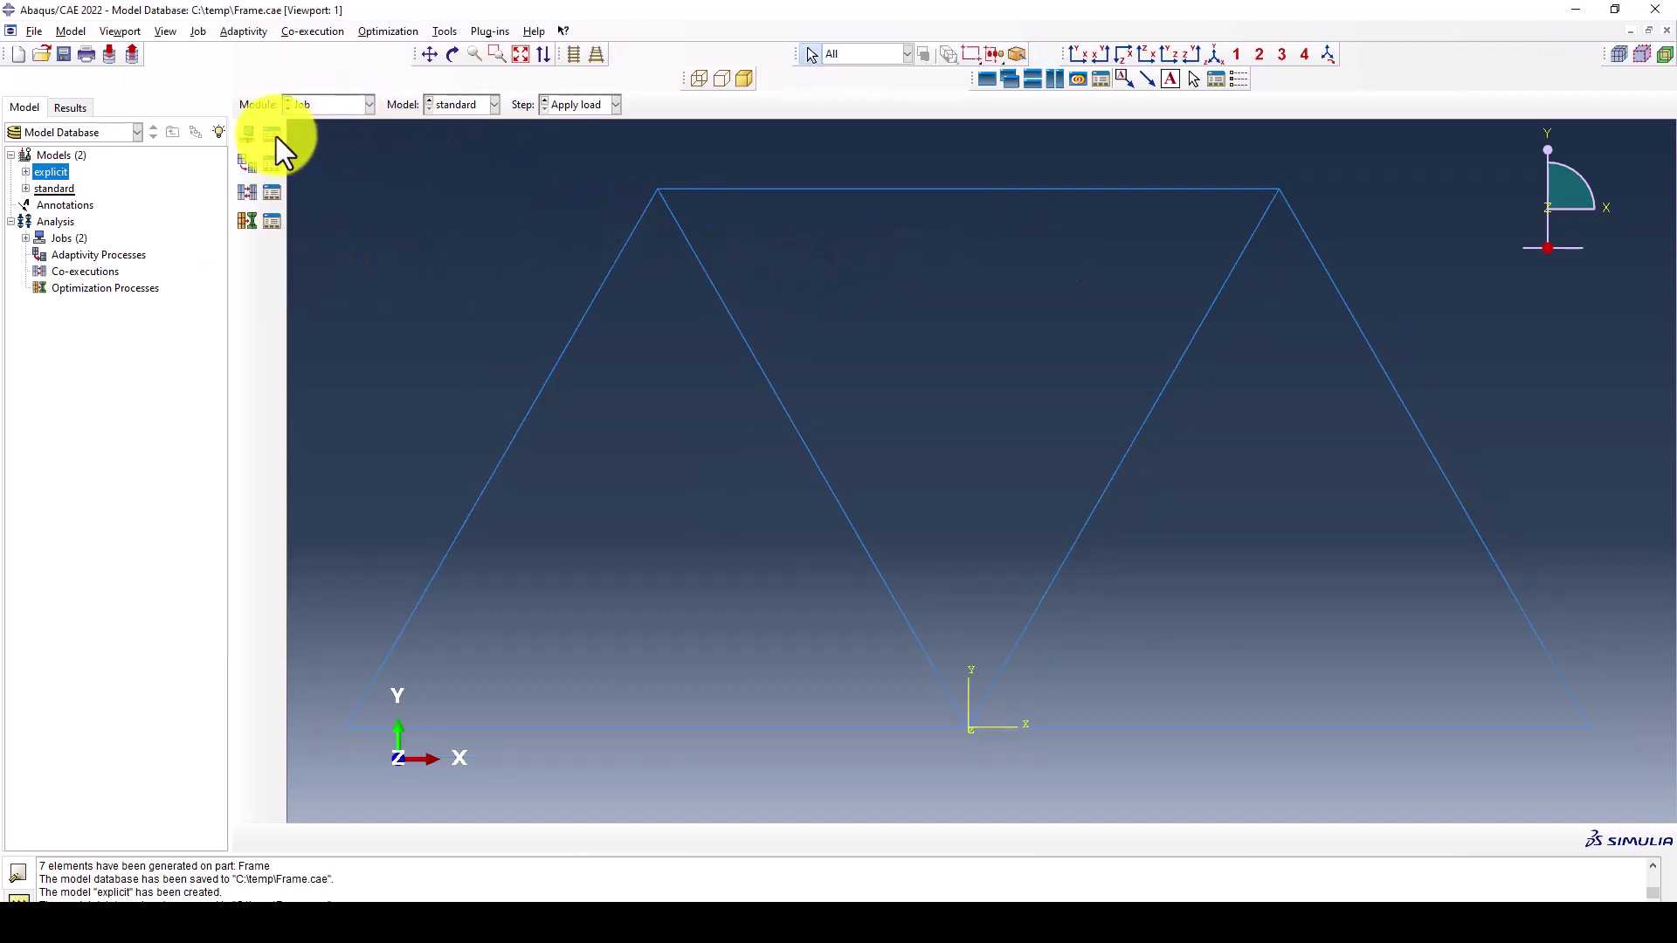
click(272, 135)
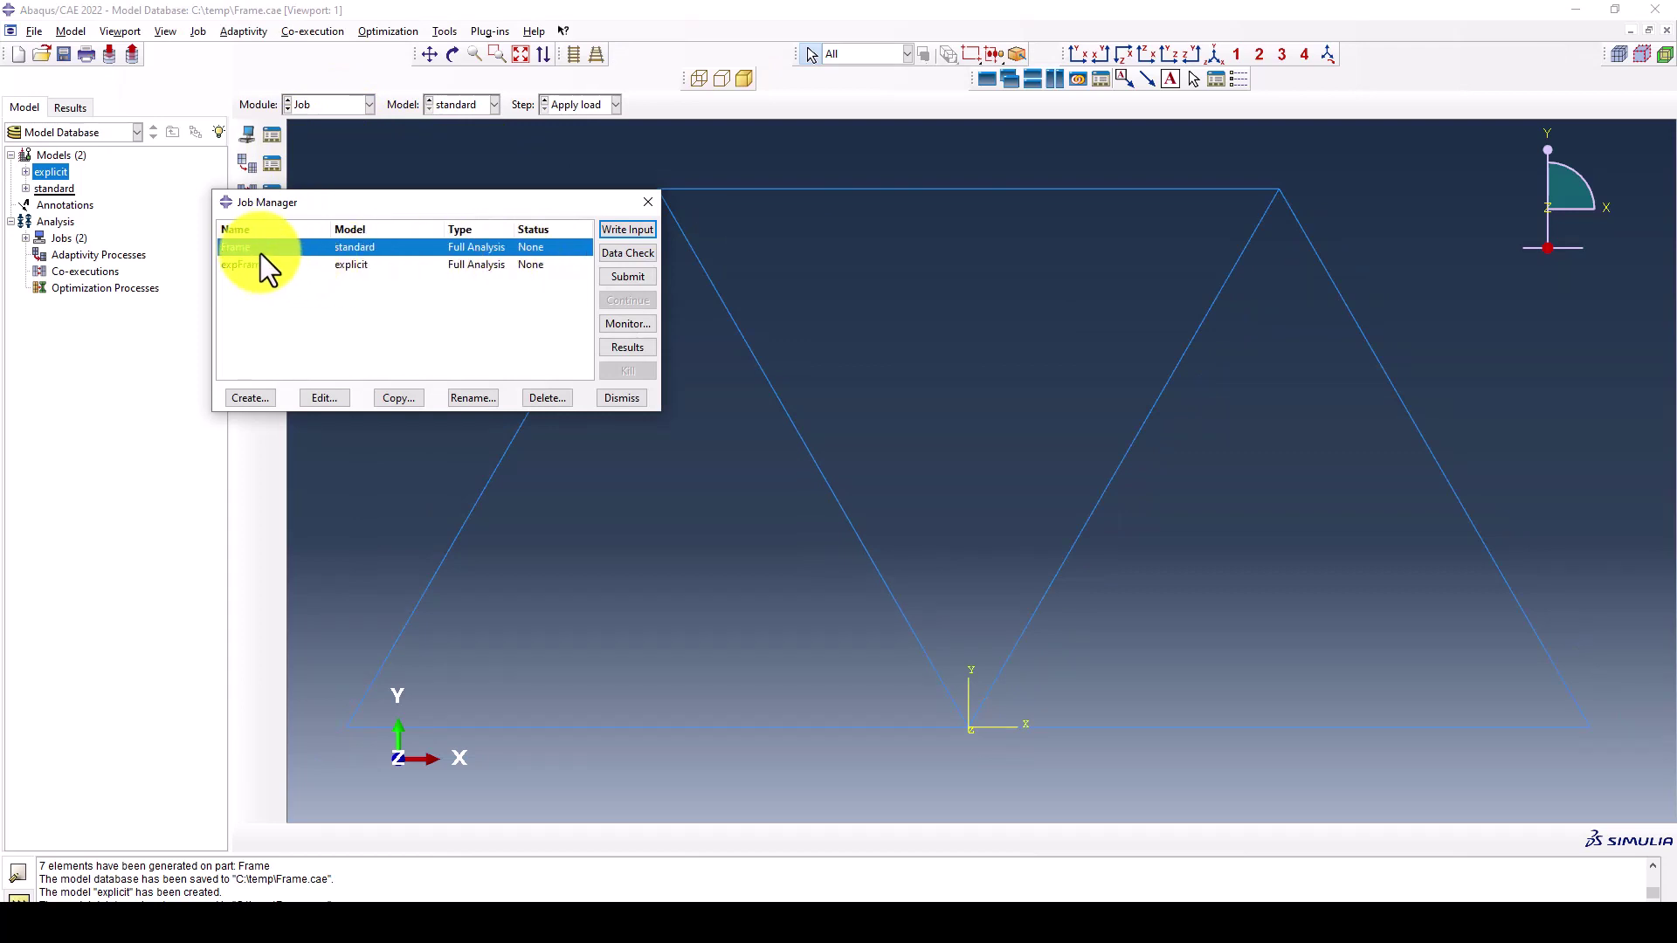
click(358, 265)
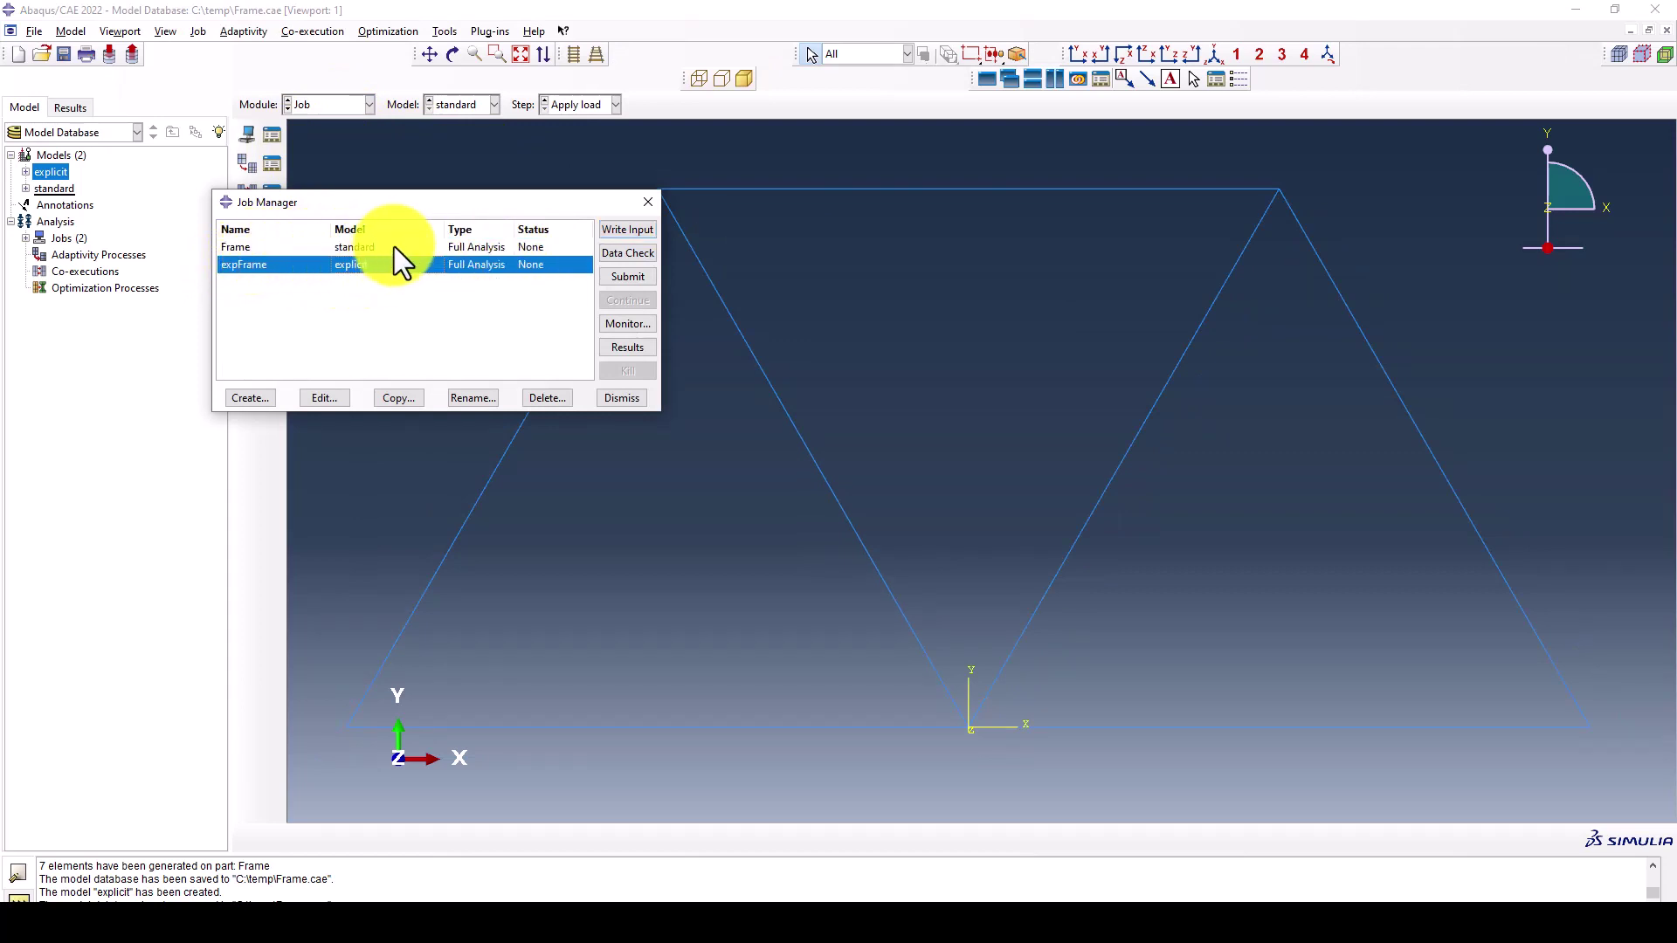
click(539, 248)
click(626, 276)
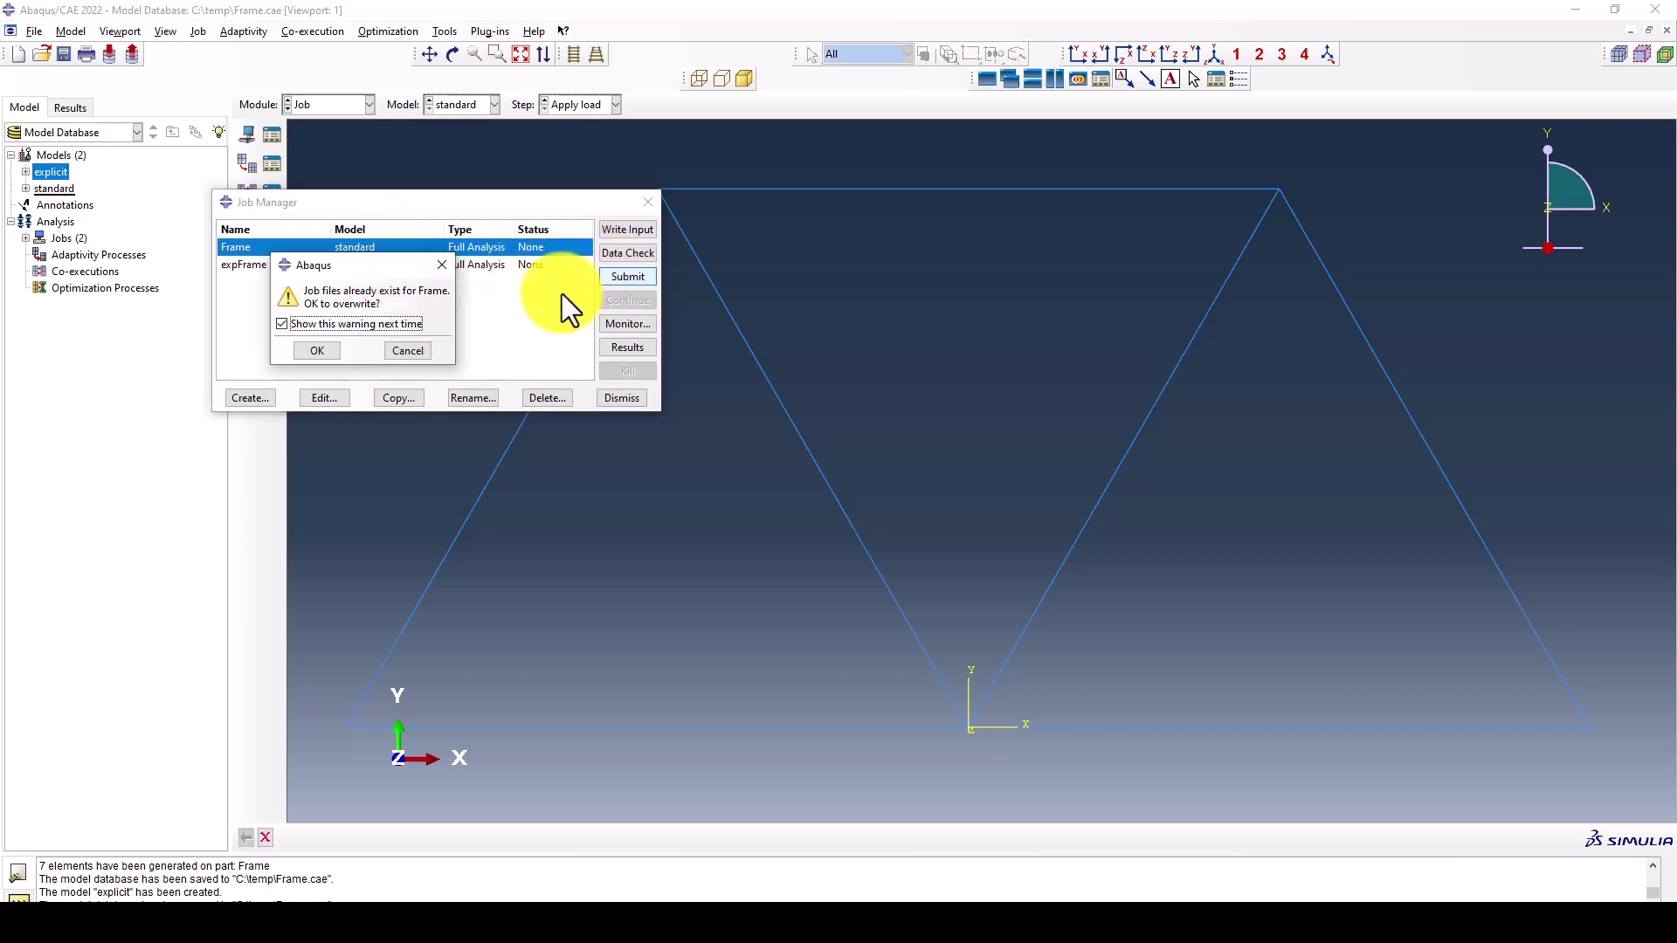
click(331, 348)
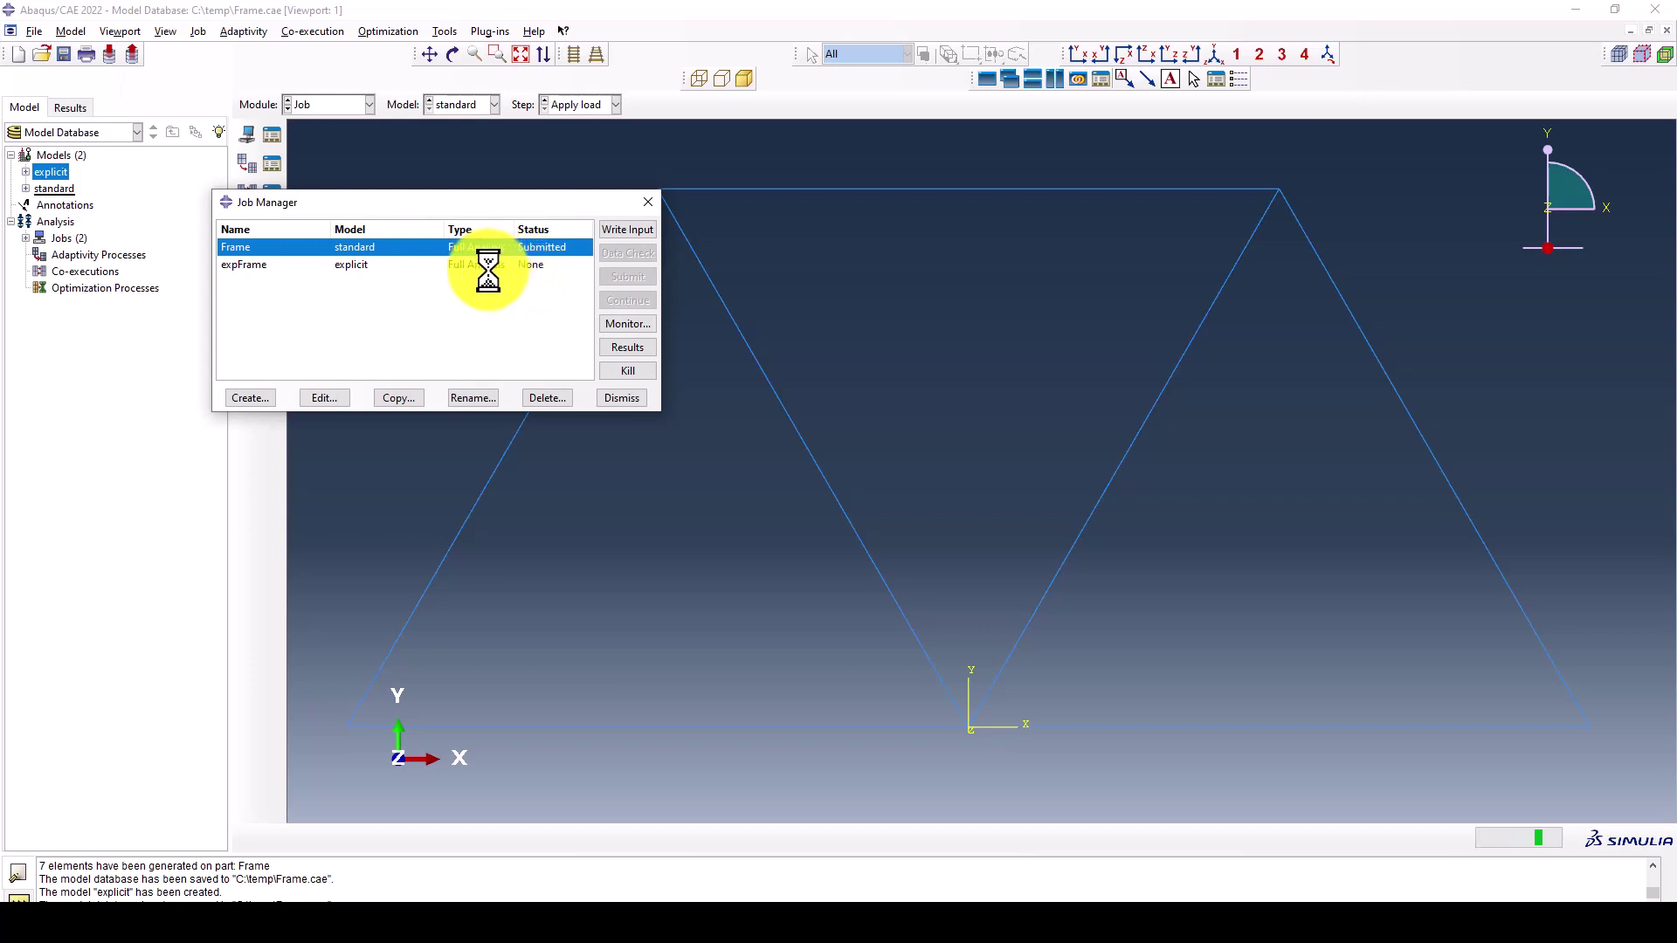
Submit the expFrame job for the explicit model
click(488, 265)
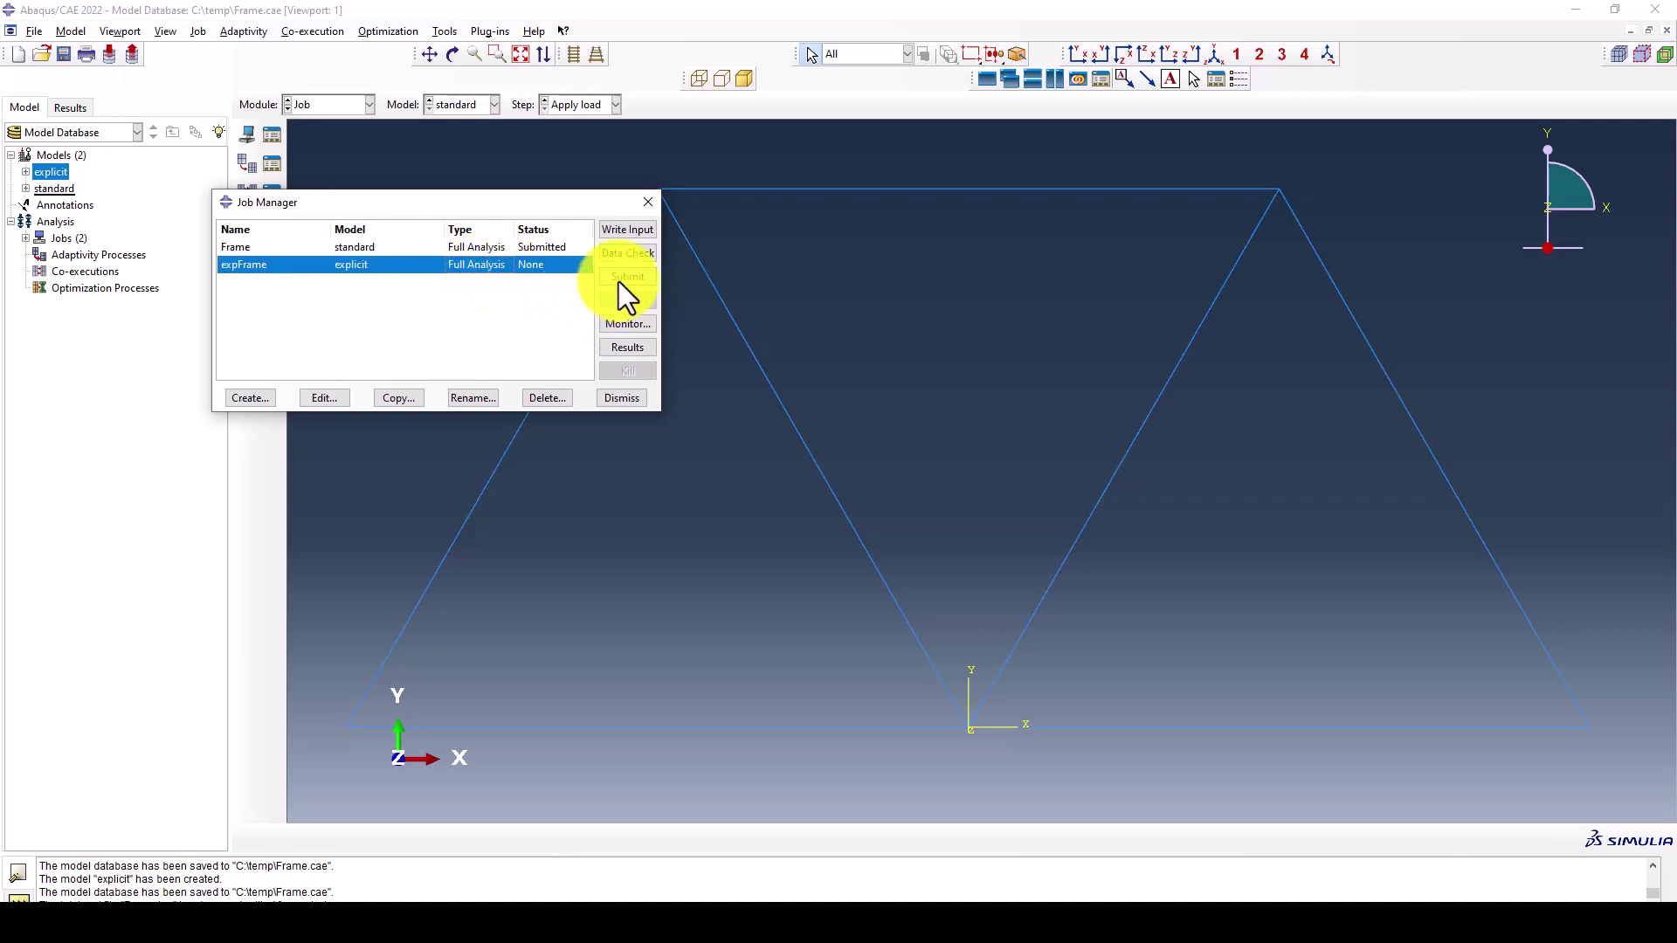
click(618, 279)
click(327, 350)
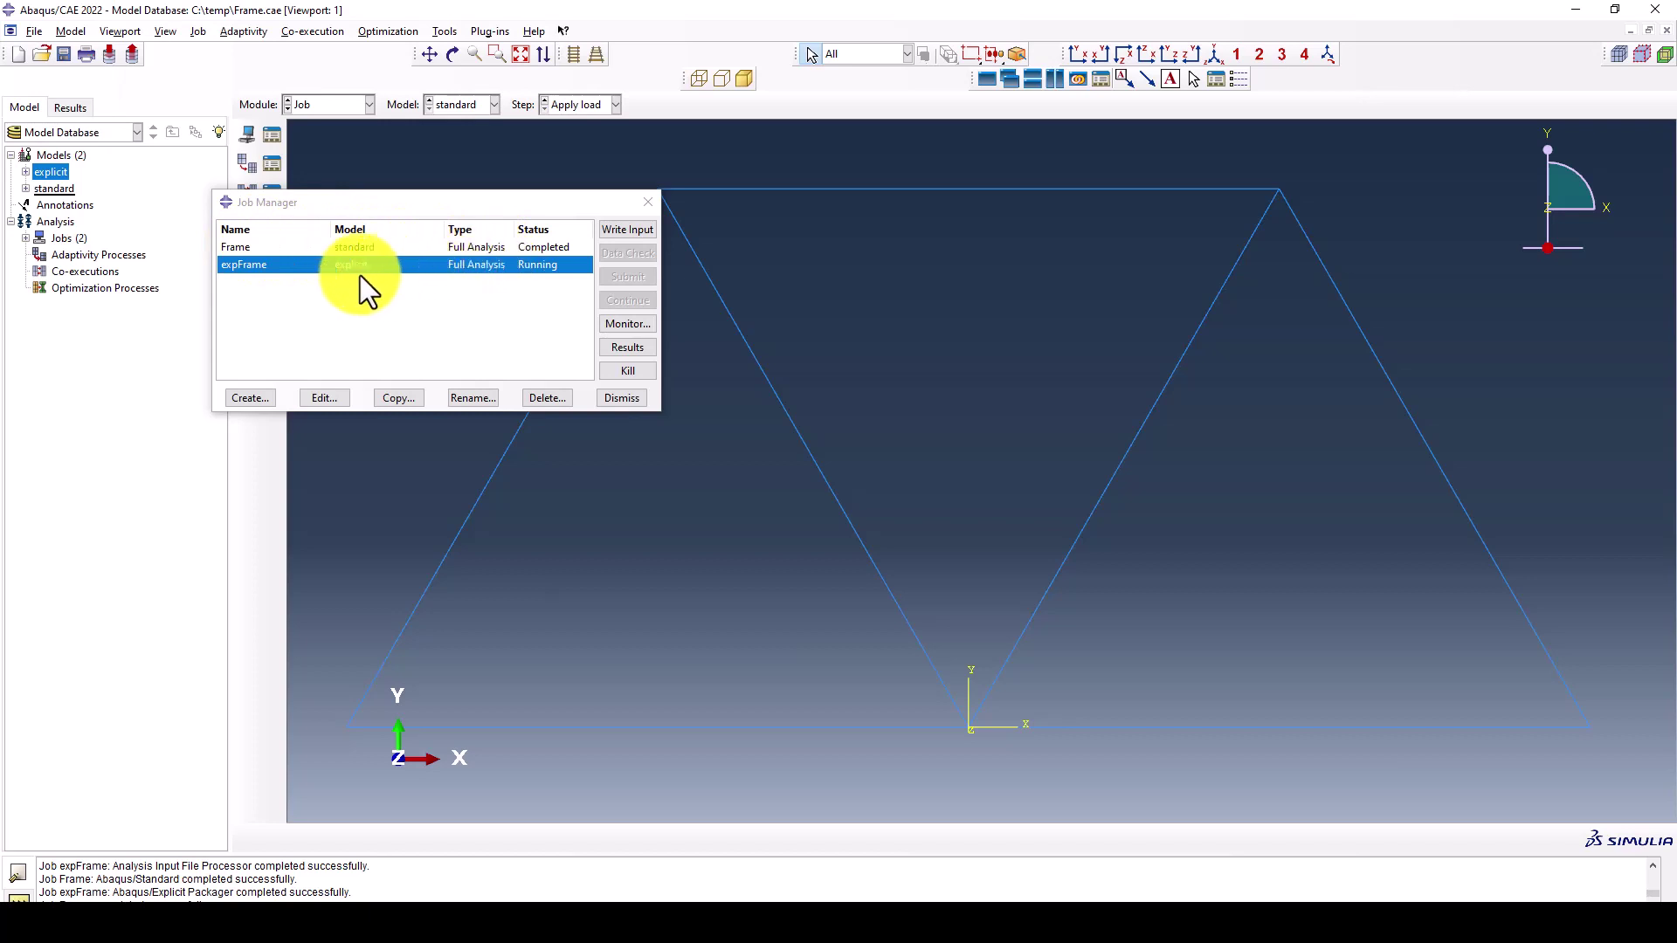
click(472, 249)
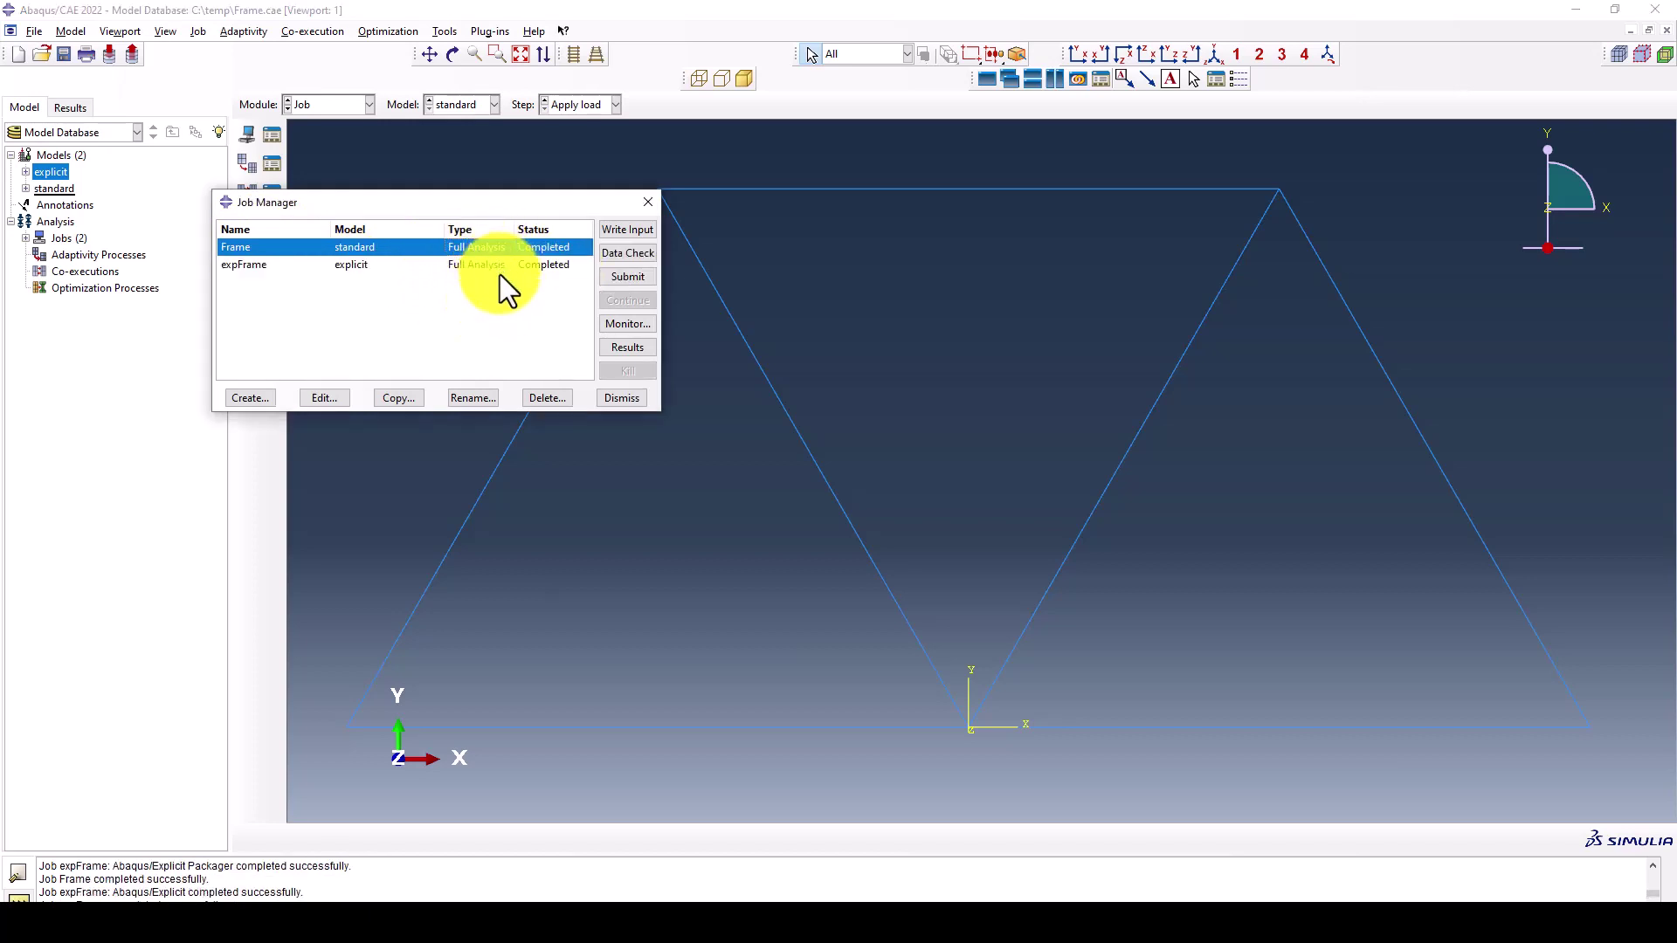
click(621, 324)
drag(313, 133, 605, 123)
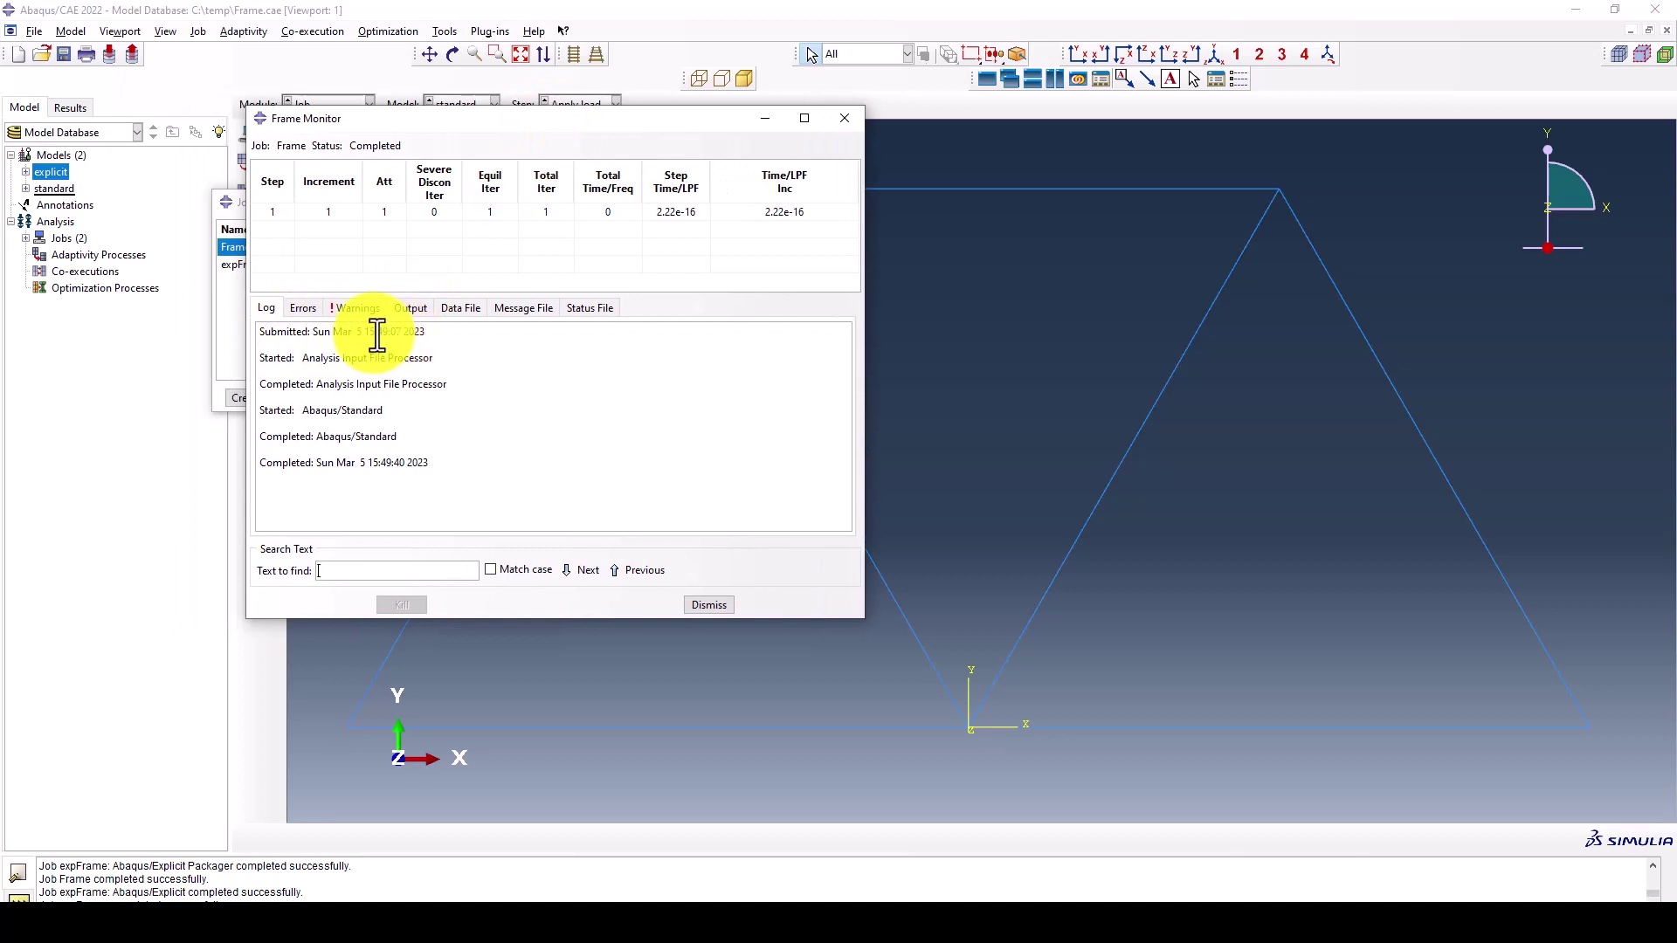
drag(378, 337, 403, 338)
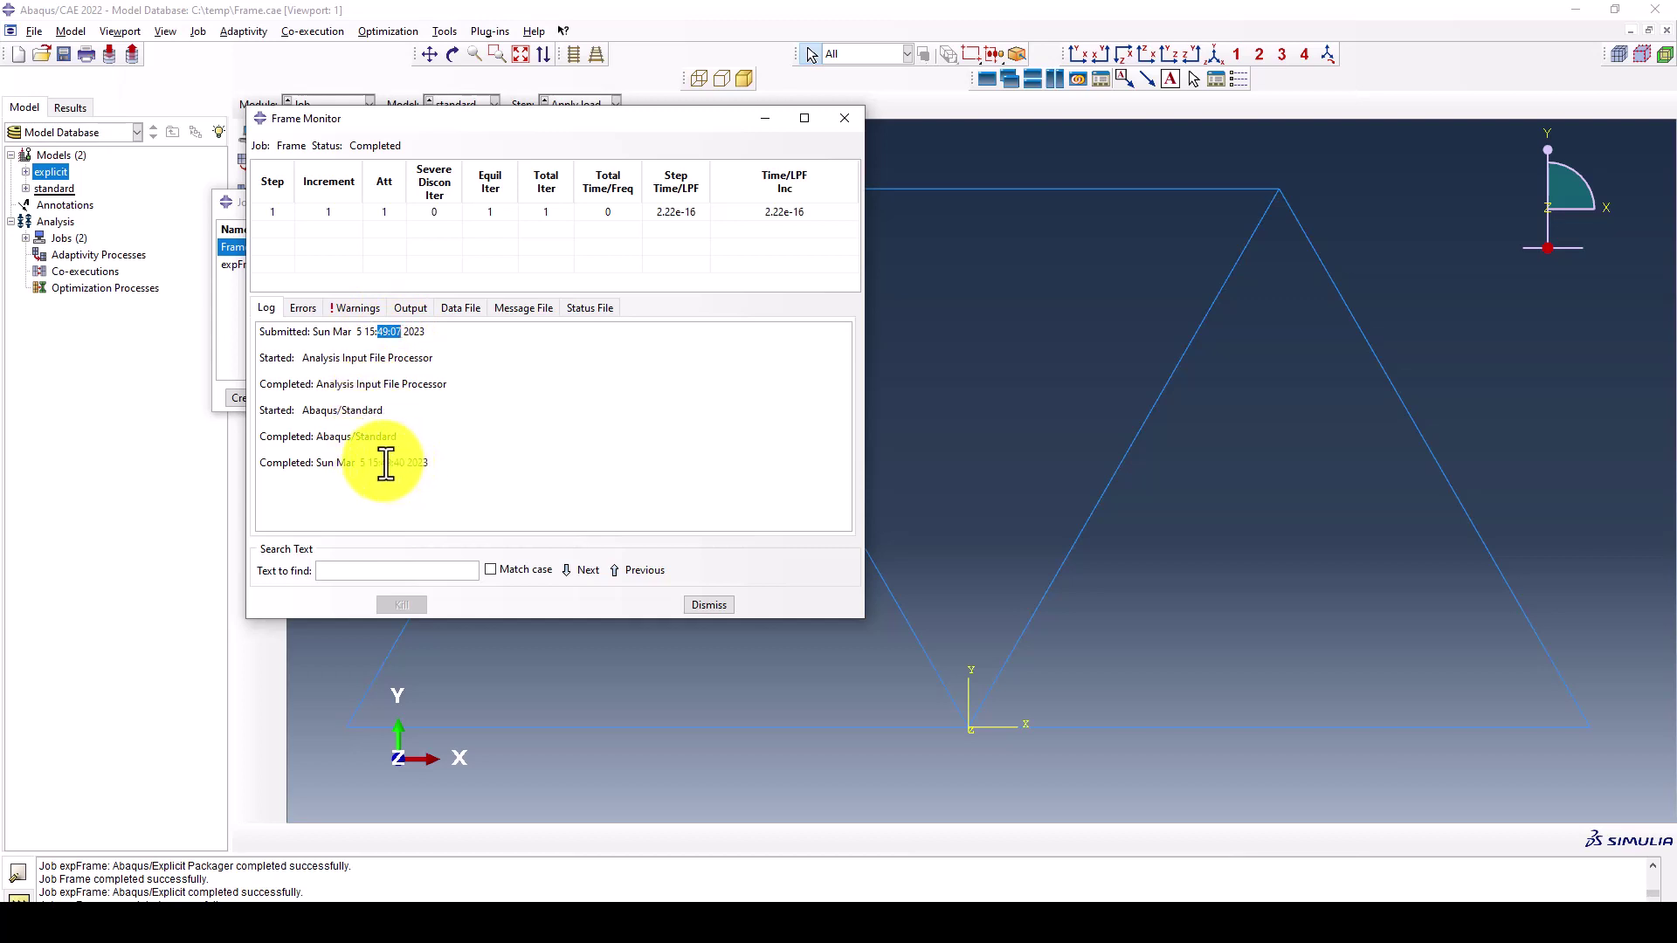
drag(382, 464, 406, 464)
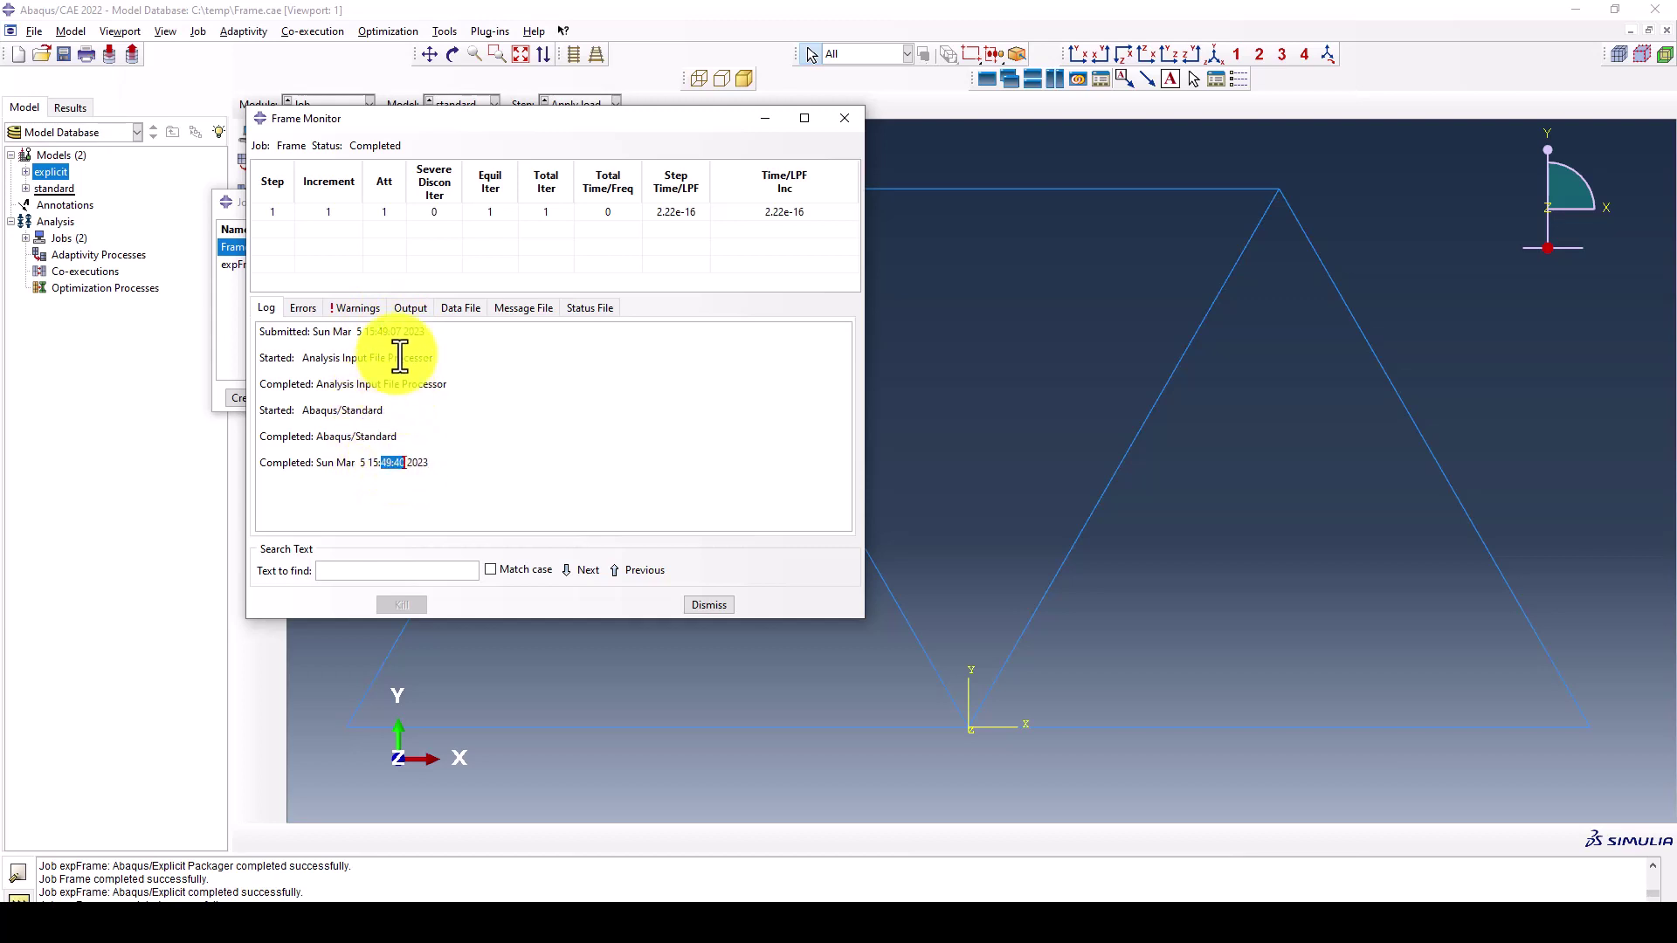
click(393, 474)
double_click(400, 464)
click(701, 596)
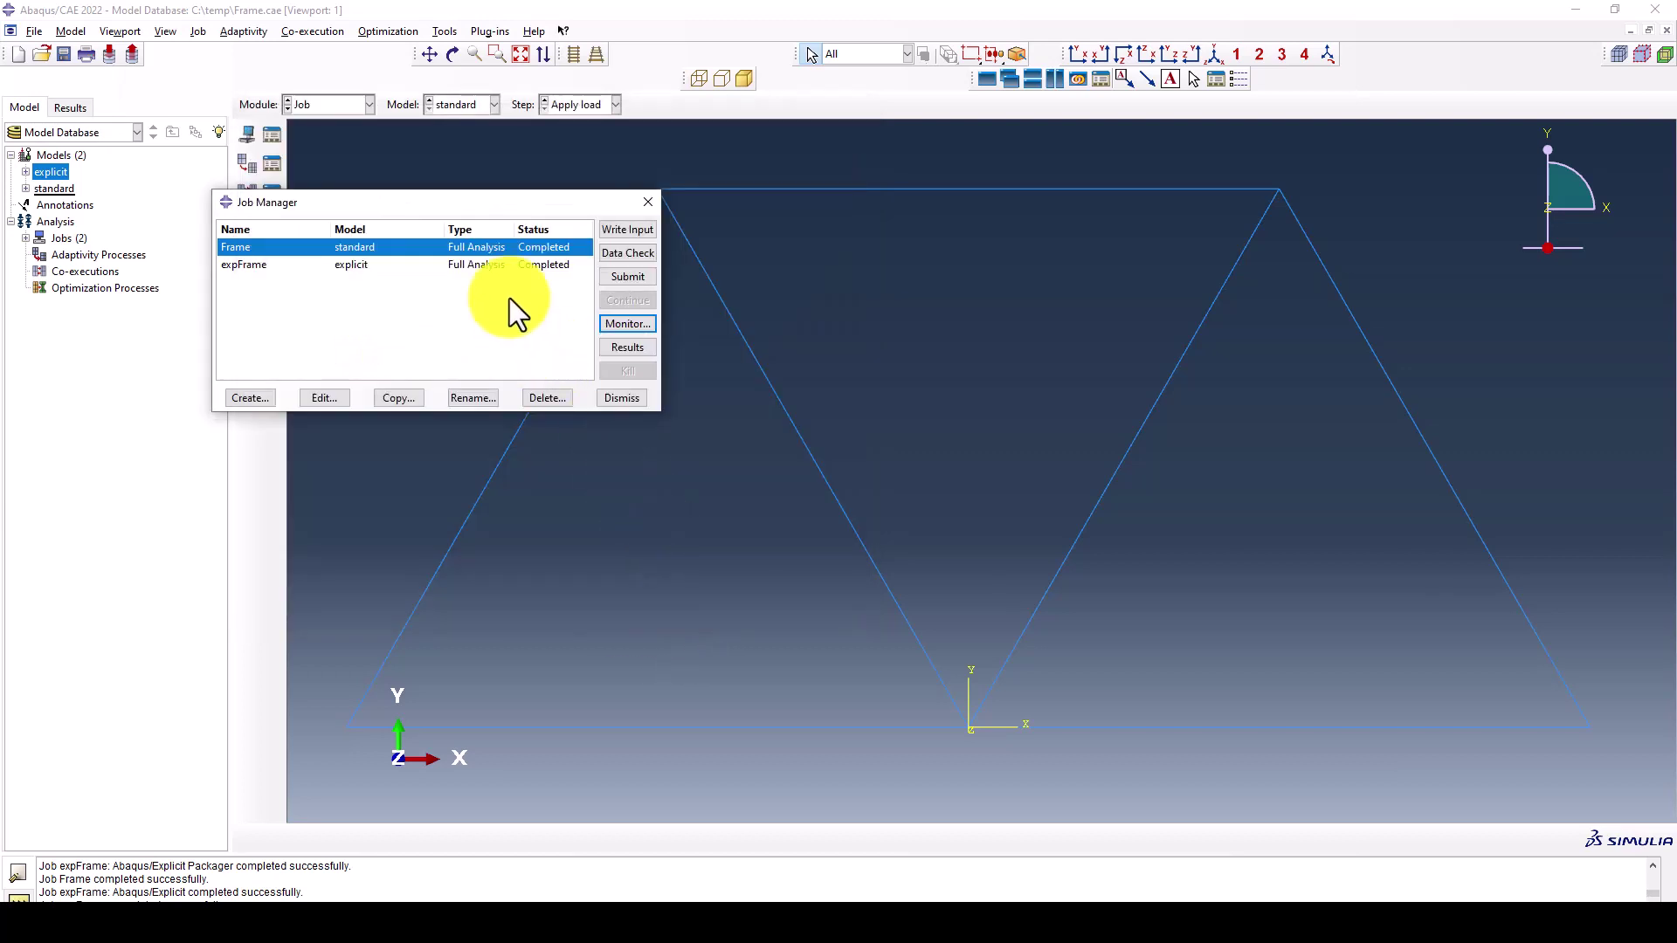
click(510, 265)
click(618, 323)
drag(318, 434, 337, 519)
drag(358, 89, 470, 79)
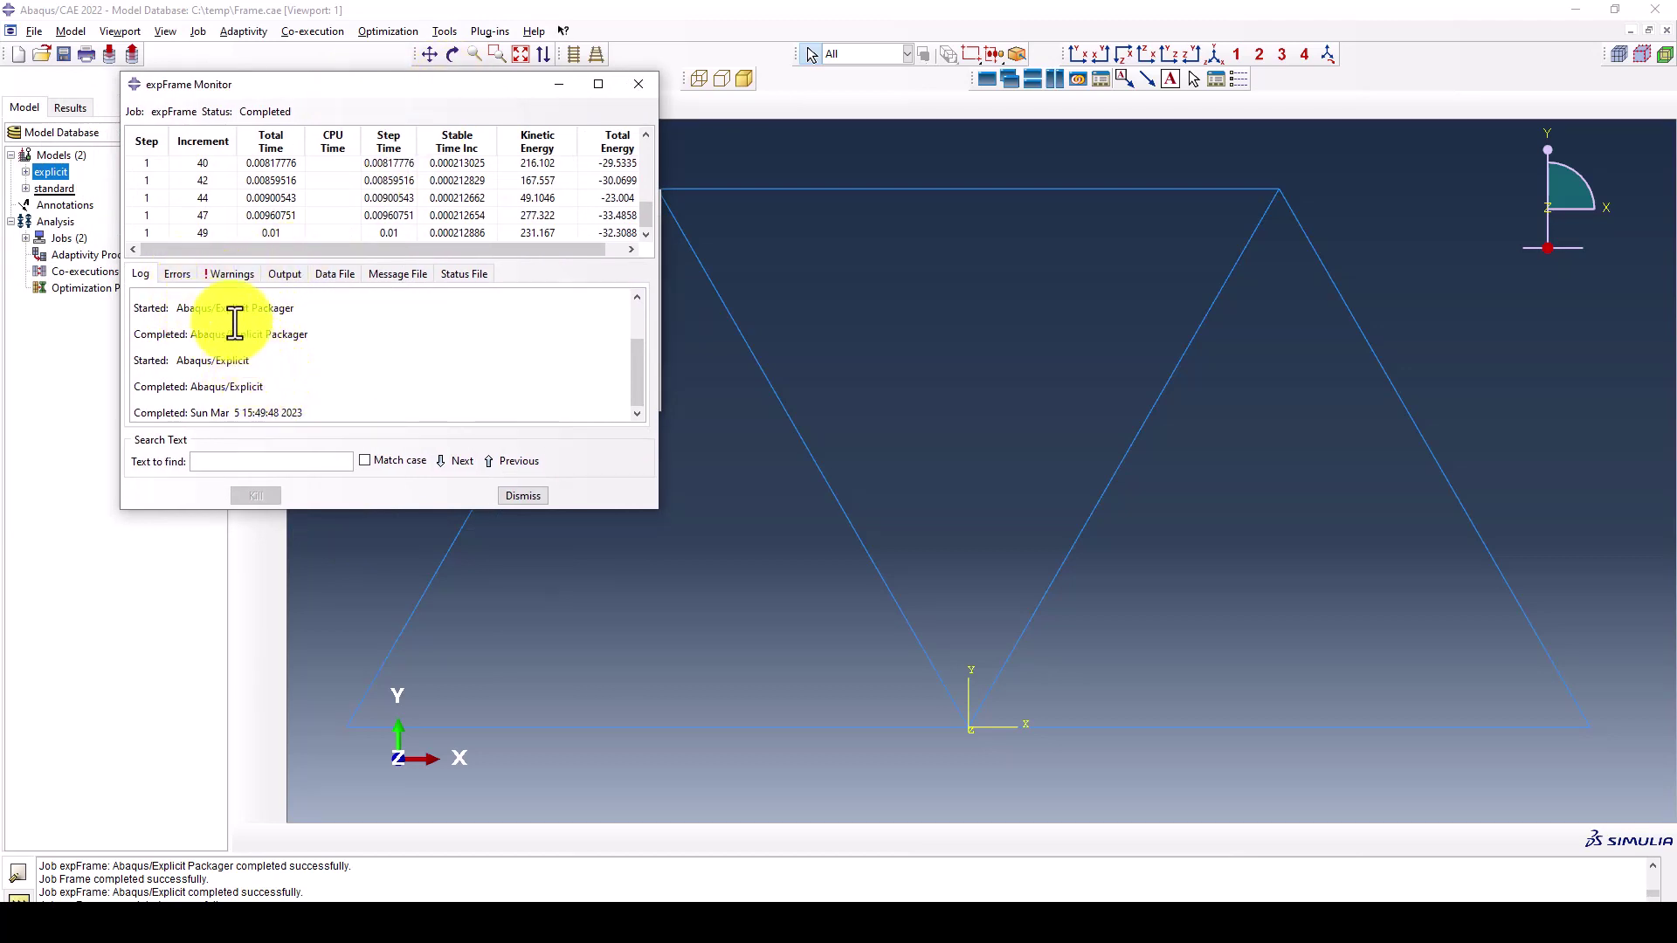
scroll(209, 323, up, 2)
scroll(216, 310, up, 1)
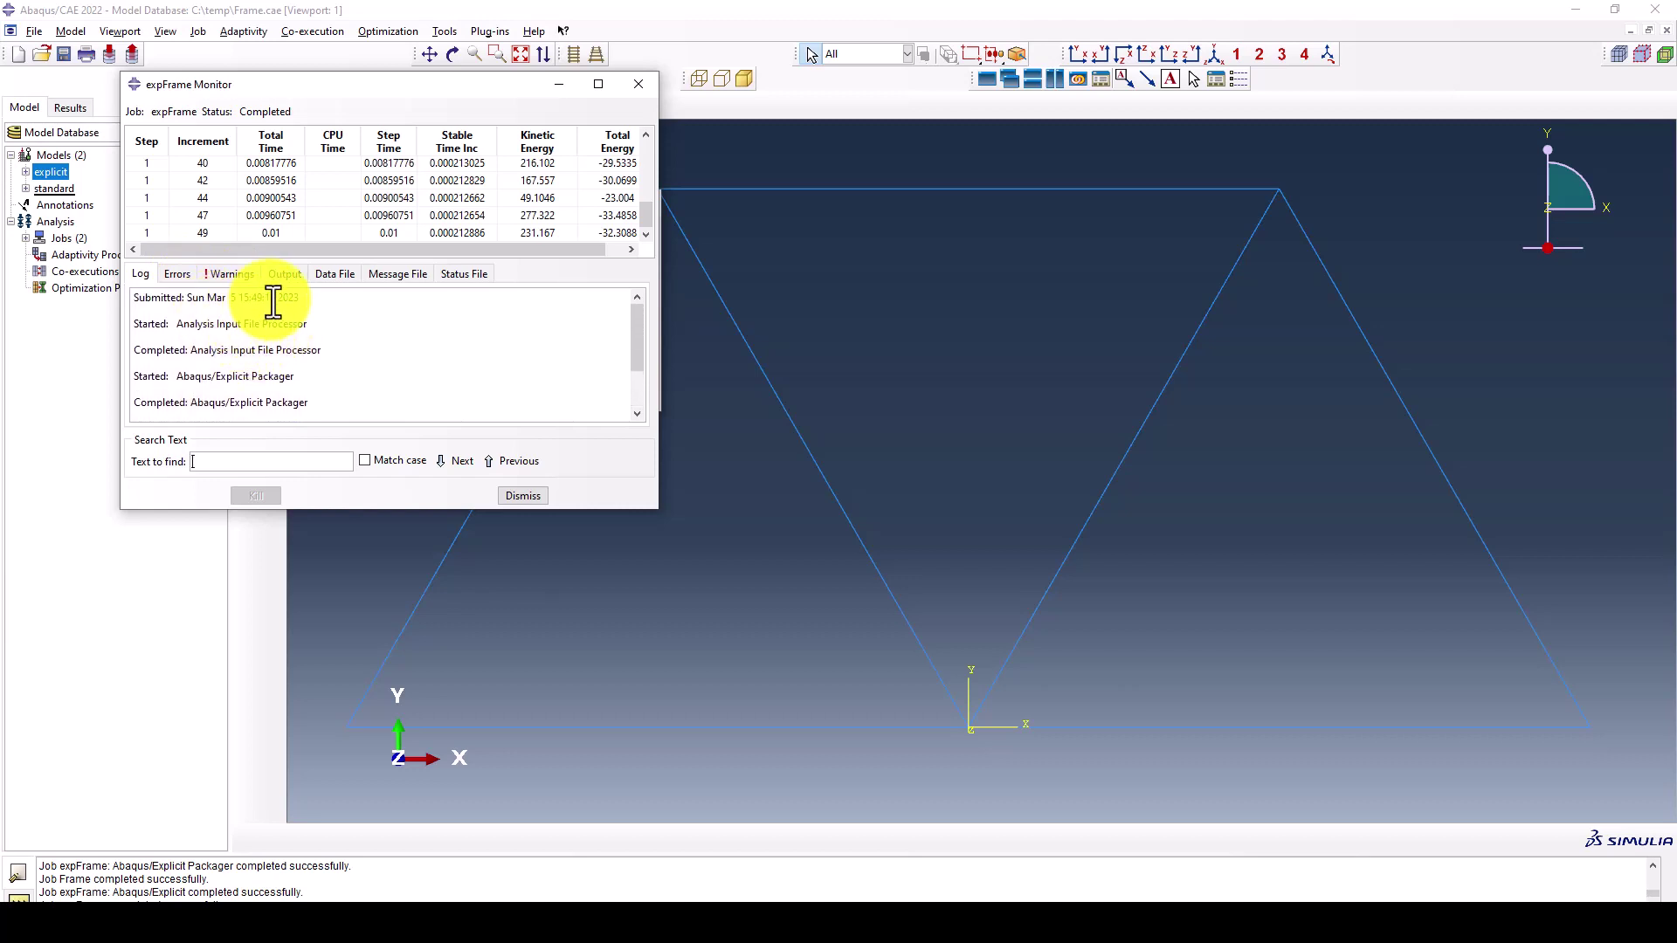
drag(250, 298, 268, 298)
click(273, 300)
scroll(275, 322, down, 2)
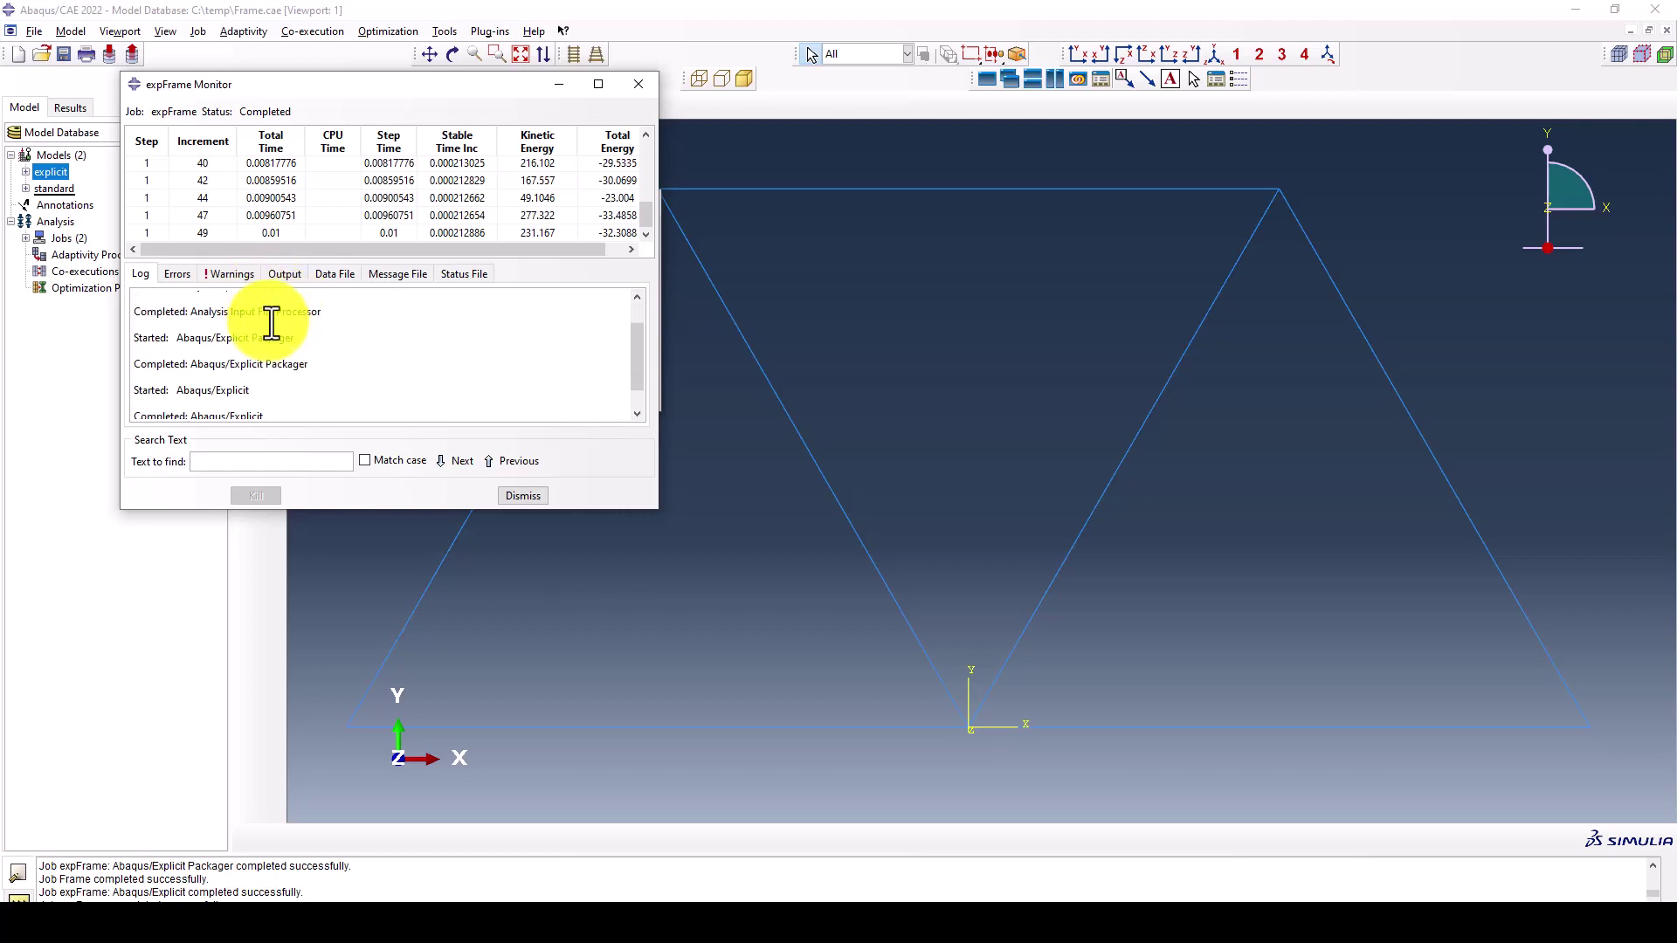
scroll(273, 325, down, 2)
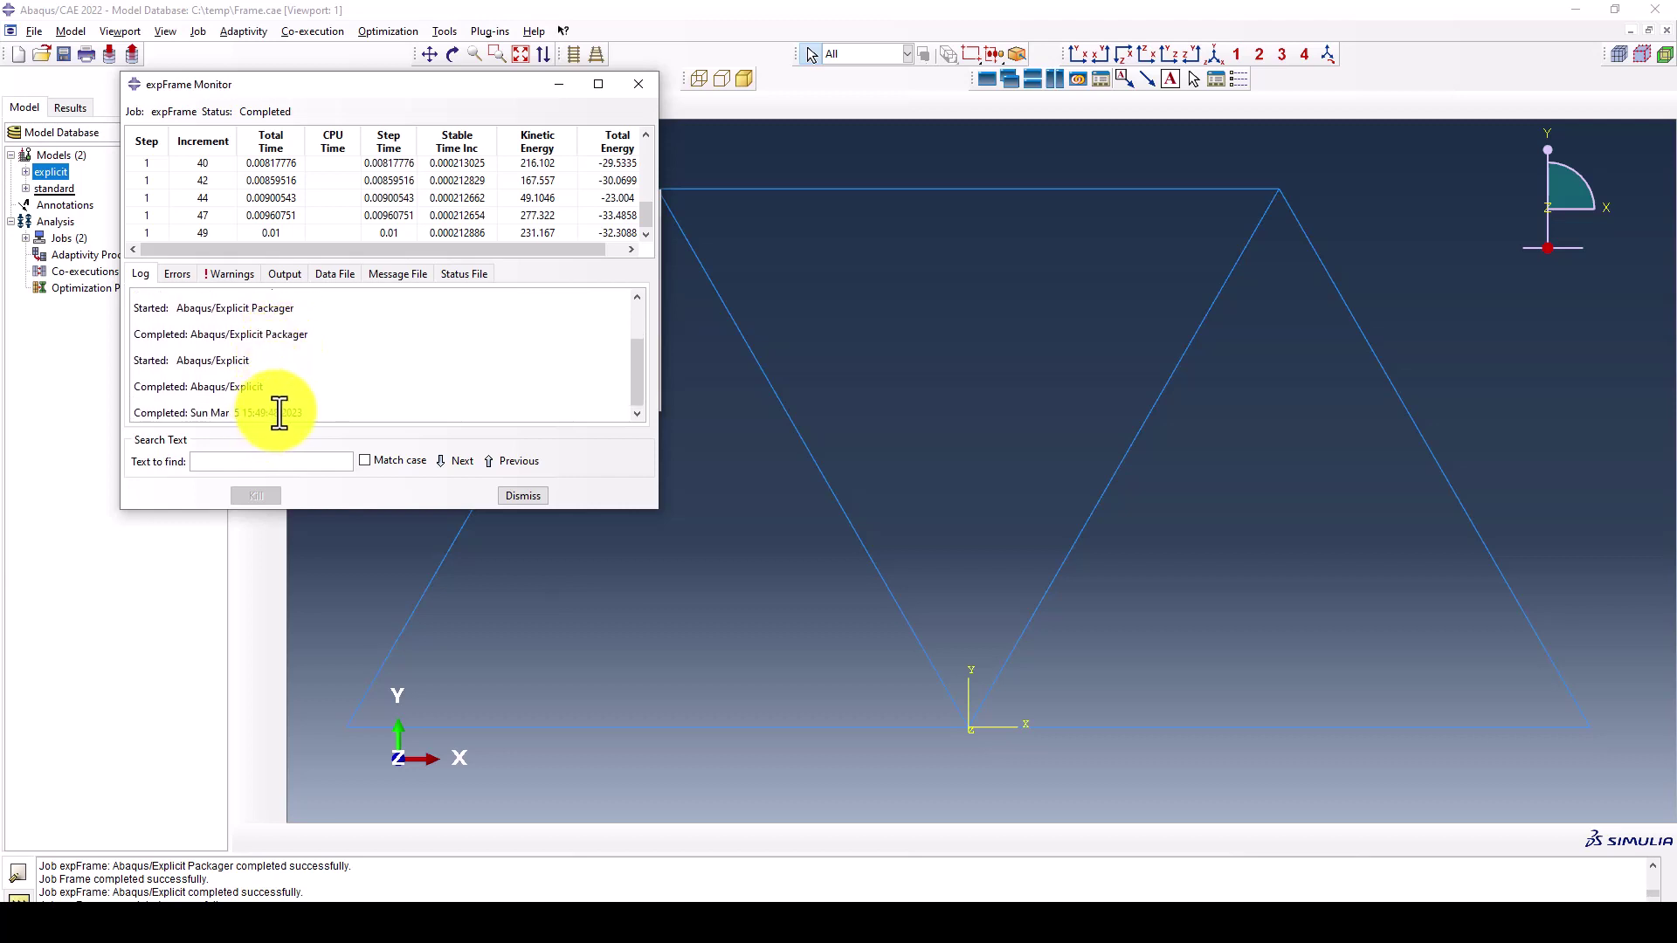
scroll(280, 383, up, 4)
double_click(270, 298)
scroll(286, 378, down, 3)
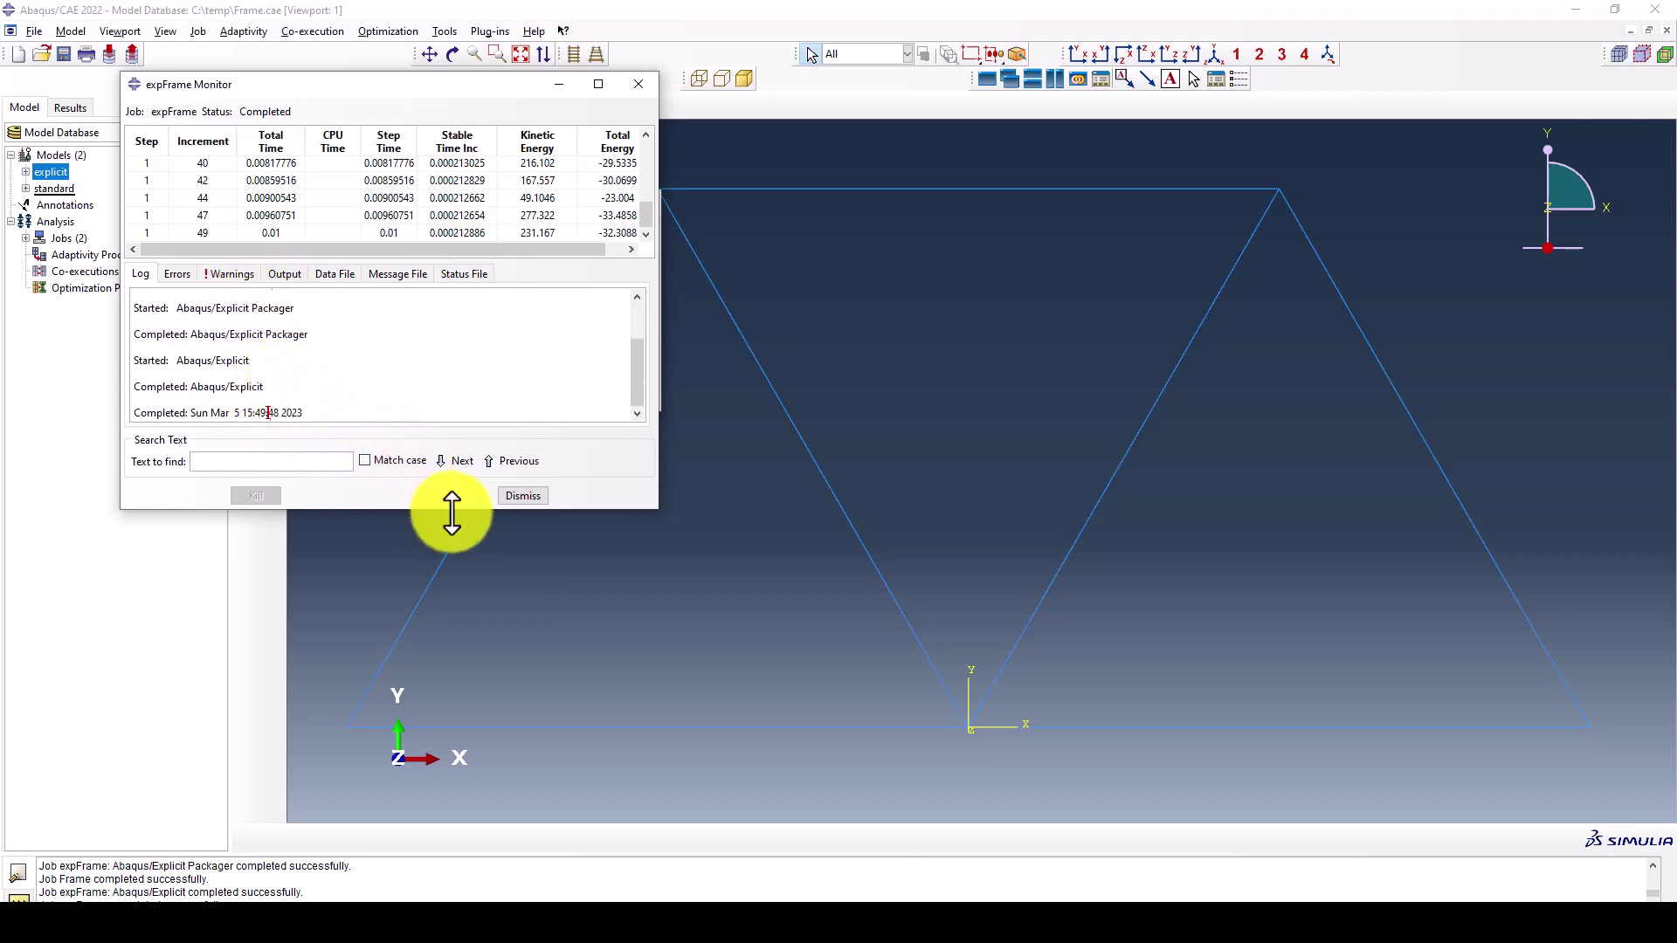
click(522, 495)
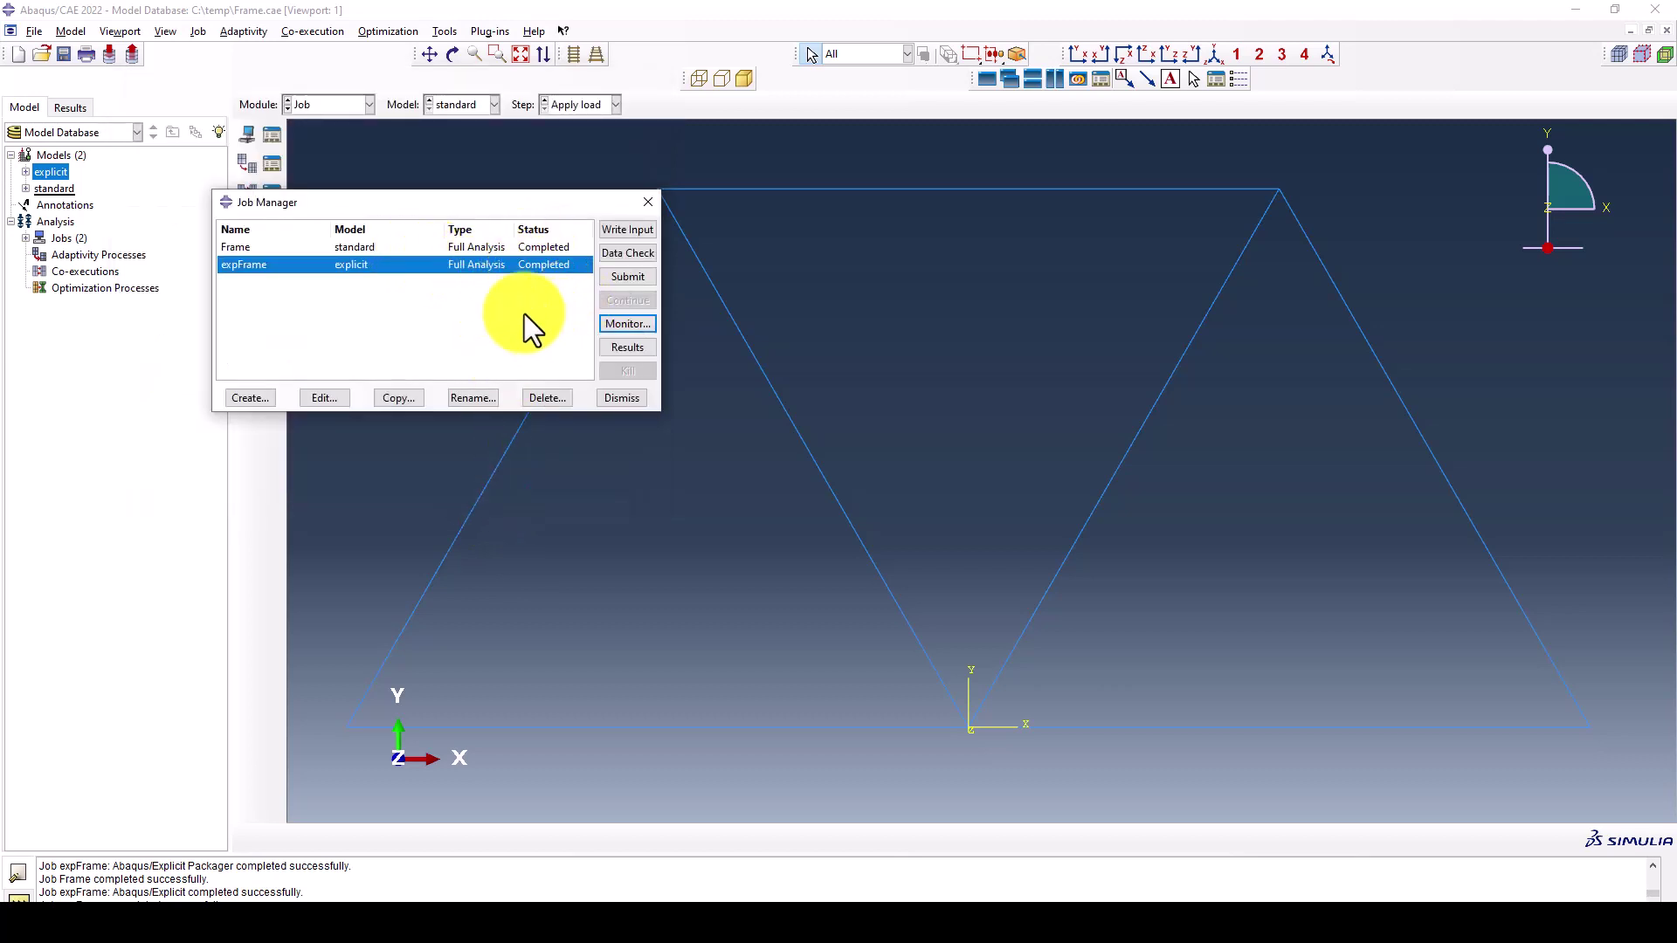
Open the results of the Frame job
click(455, 251)
click(465, 265)
click(424, 250)
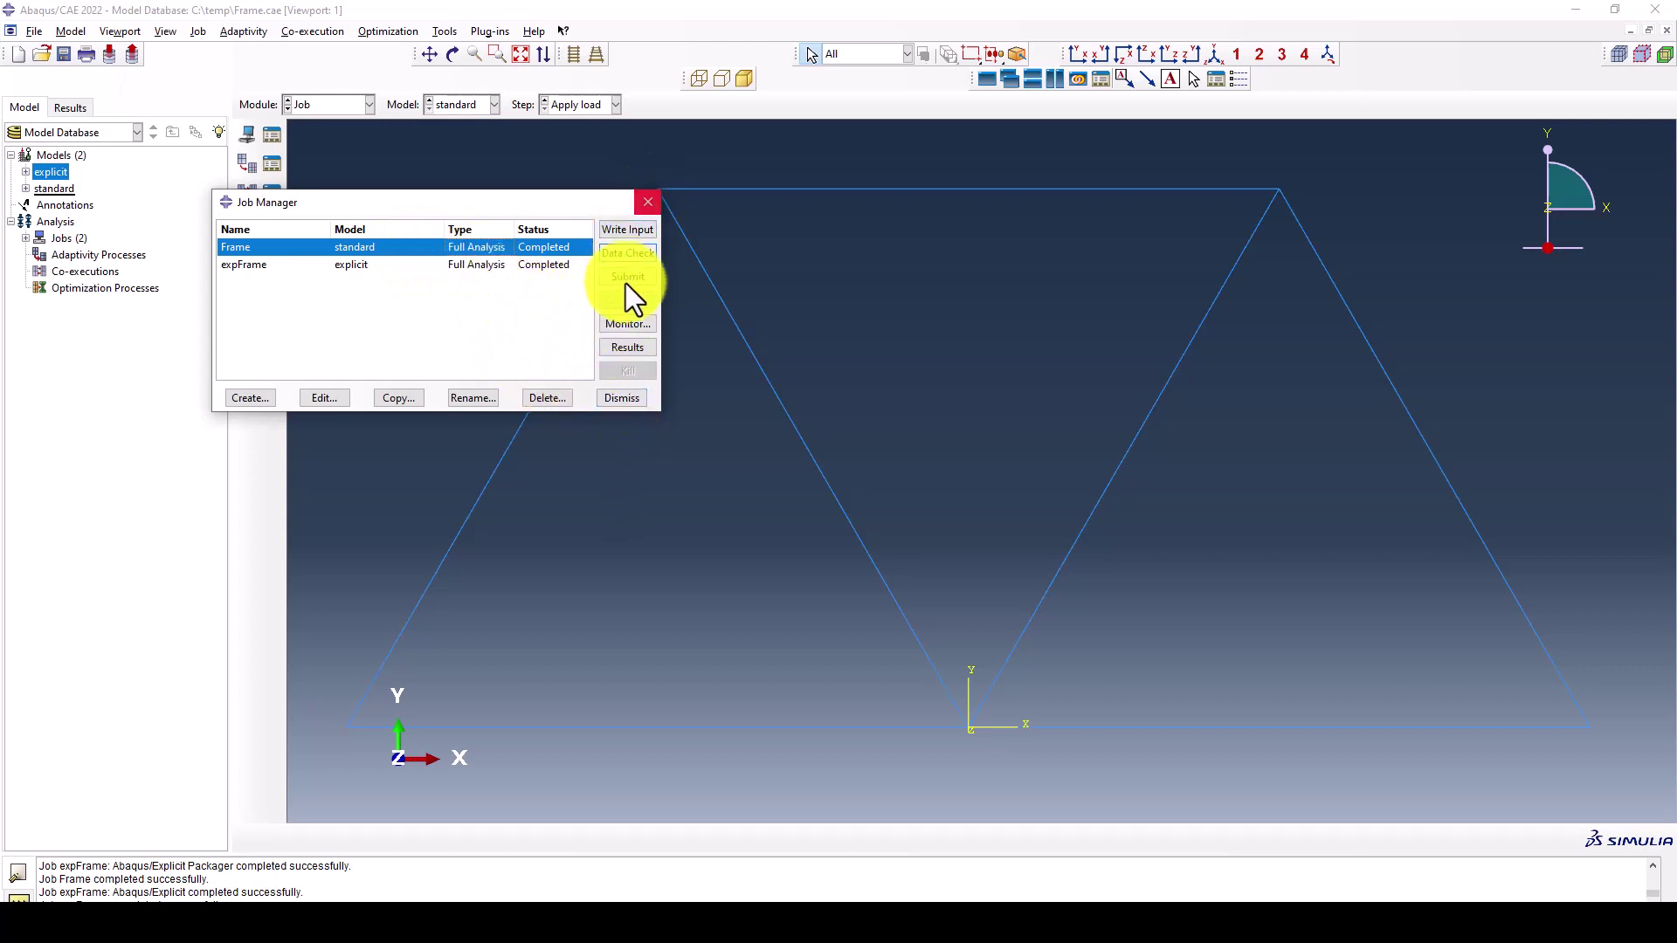
click(622, 351)
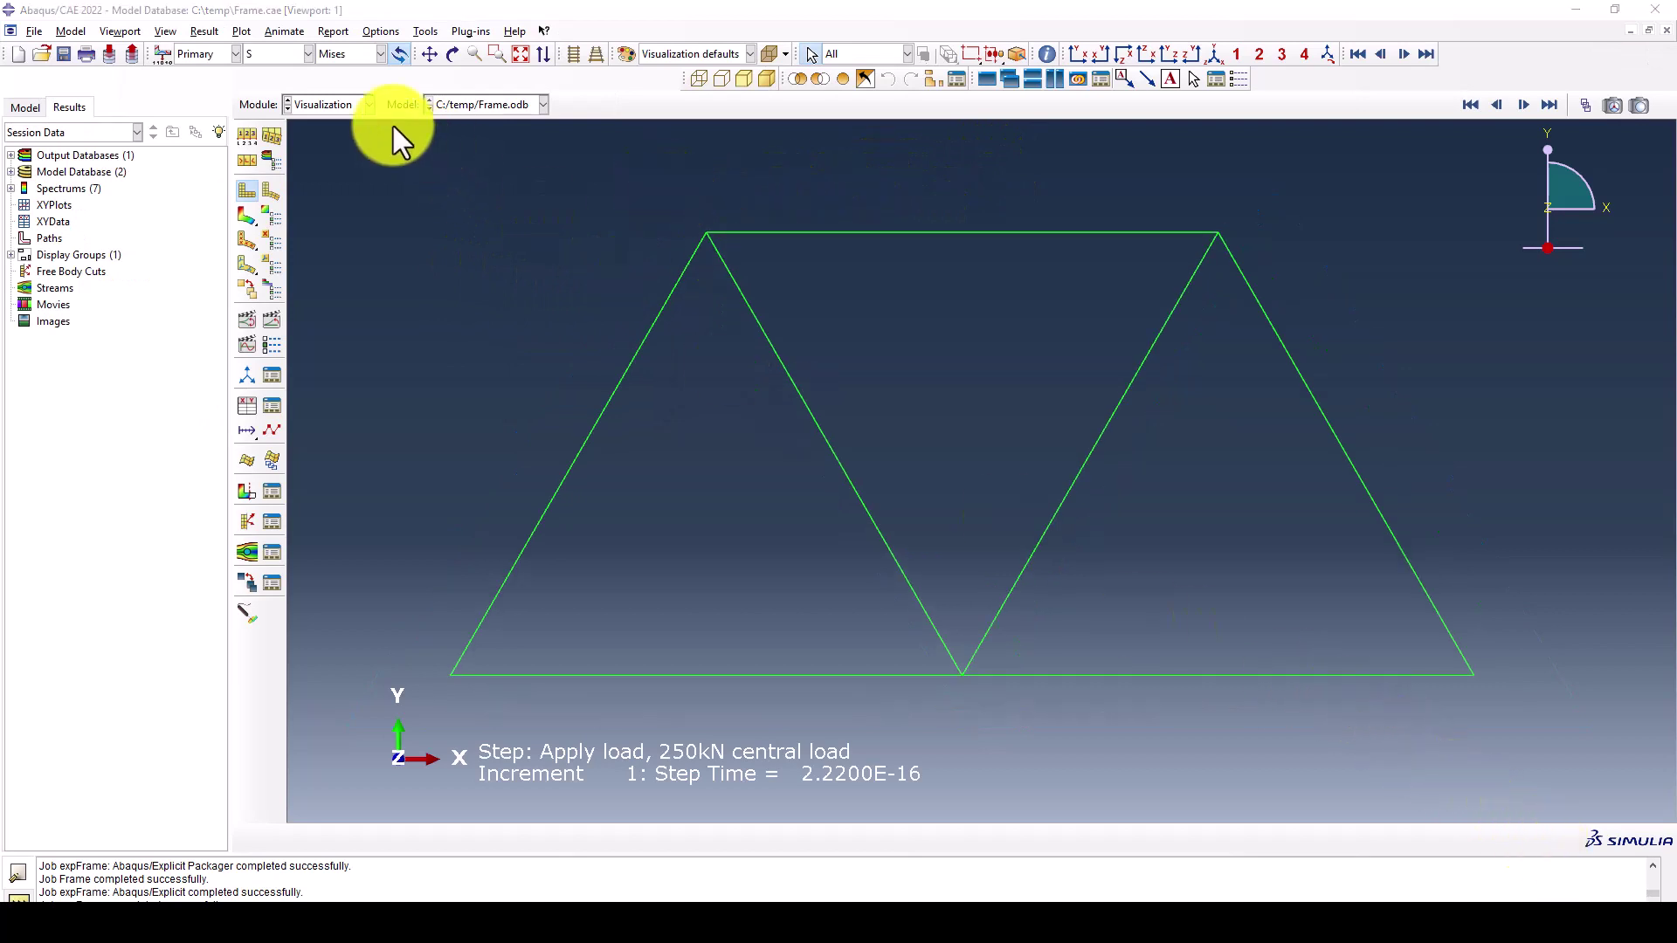
Create a second viewport, tile vertically, and plot Frame's Mises stress contours, zoomed in
click(985, 80)
click(1055, 79)
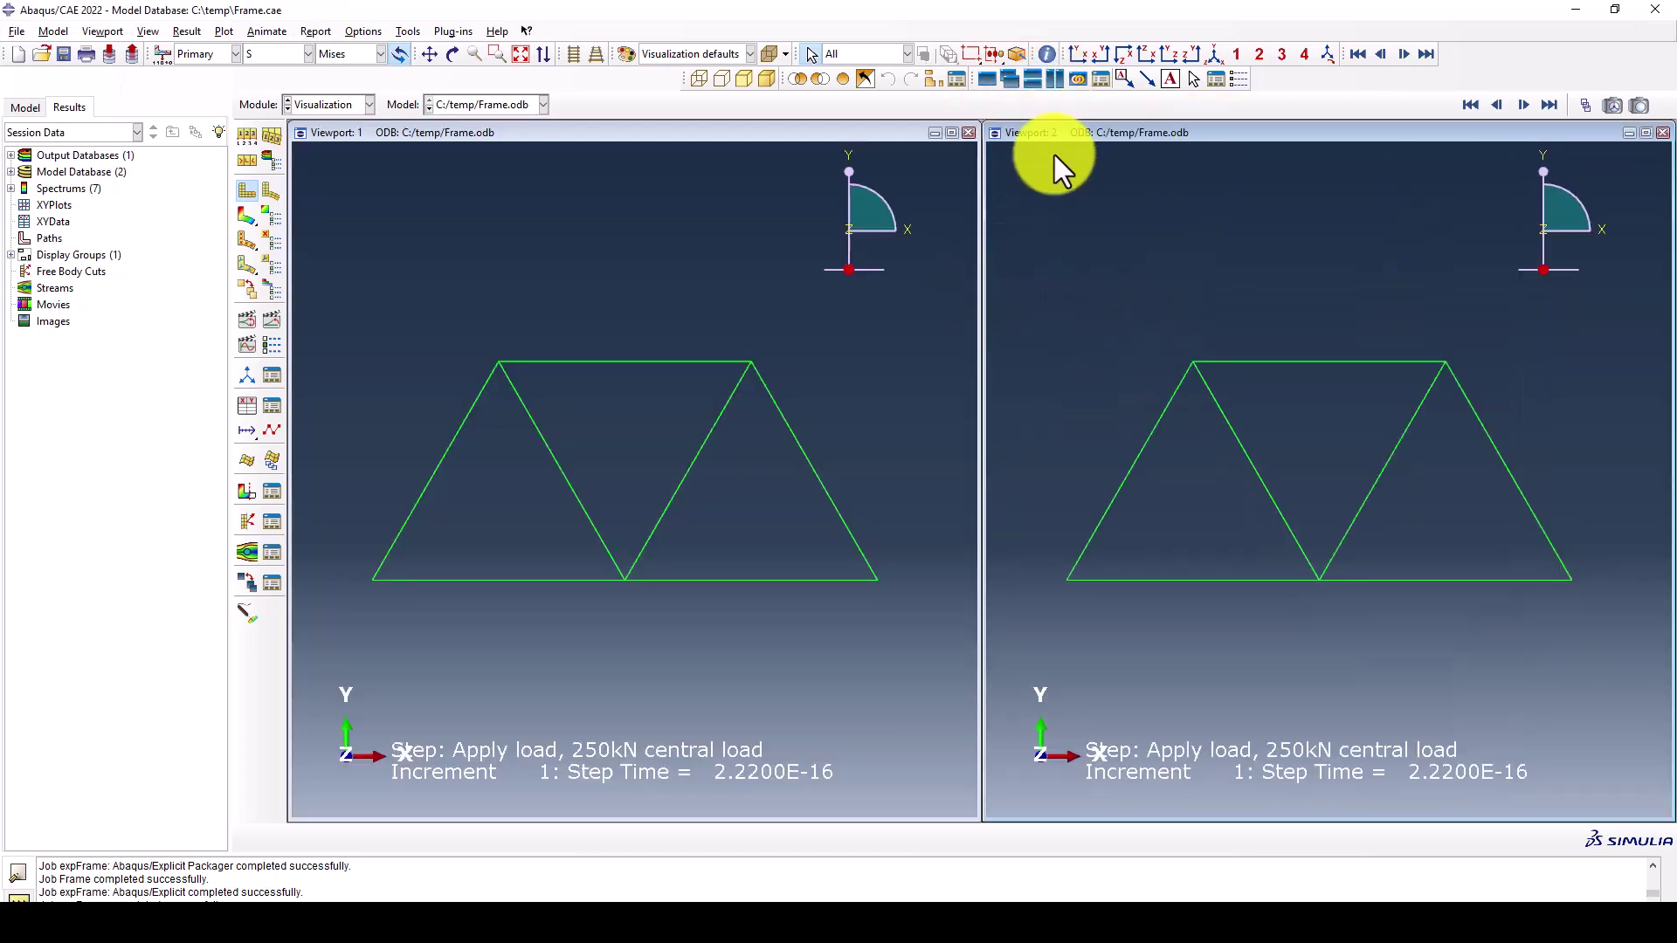
click(251, 218)
ctrl+alt+middle_drag(1181, 330, 1195, 370)
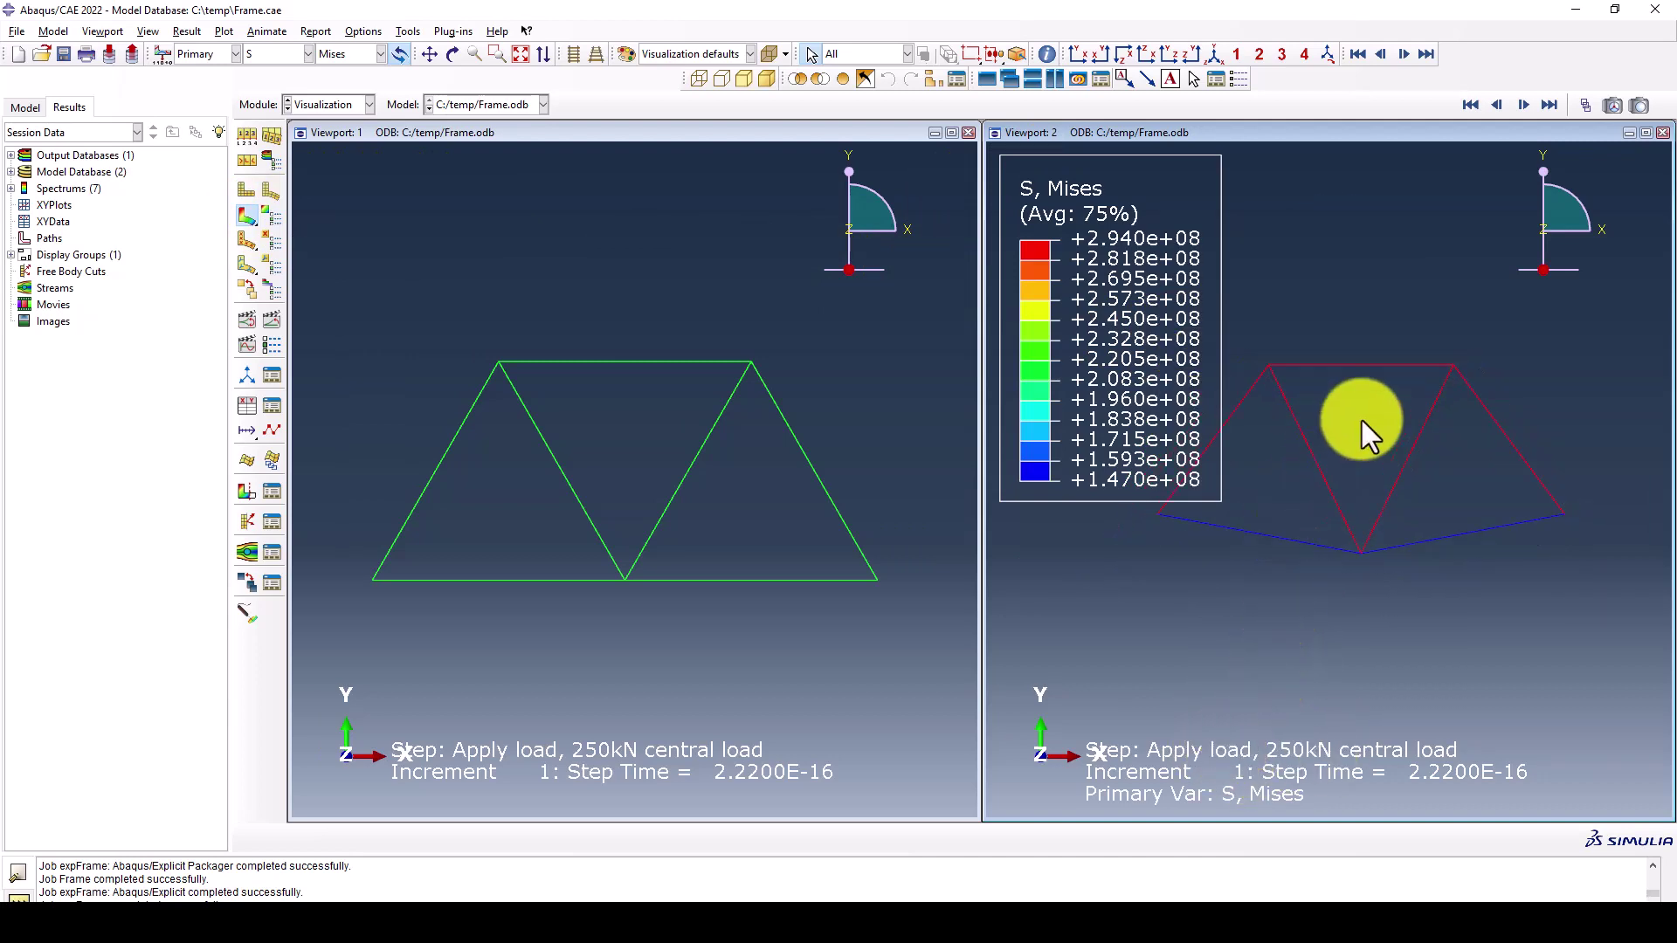
ctrl+alt+right_drag(1296, 459, 1306, 507)
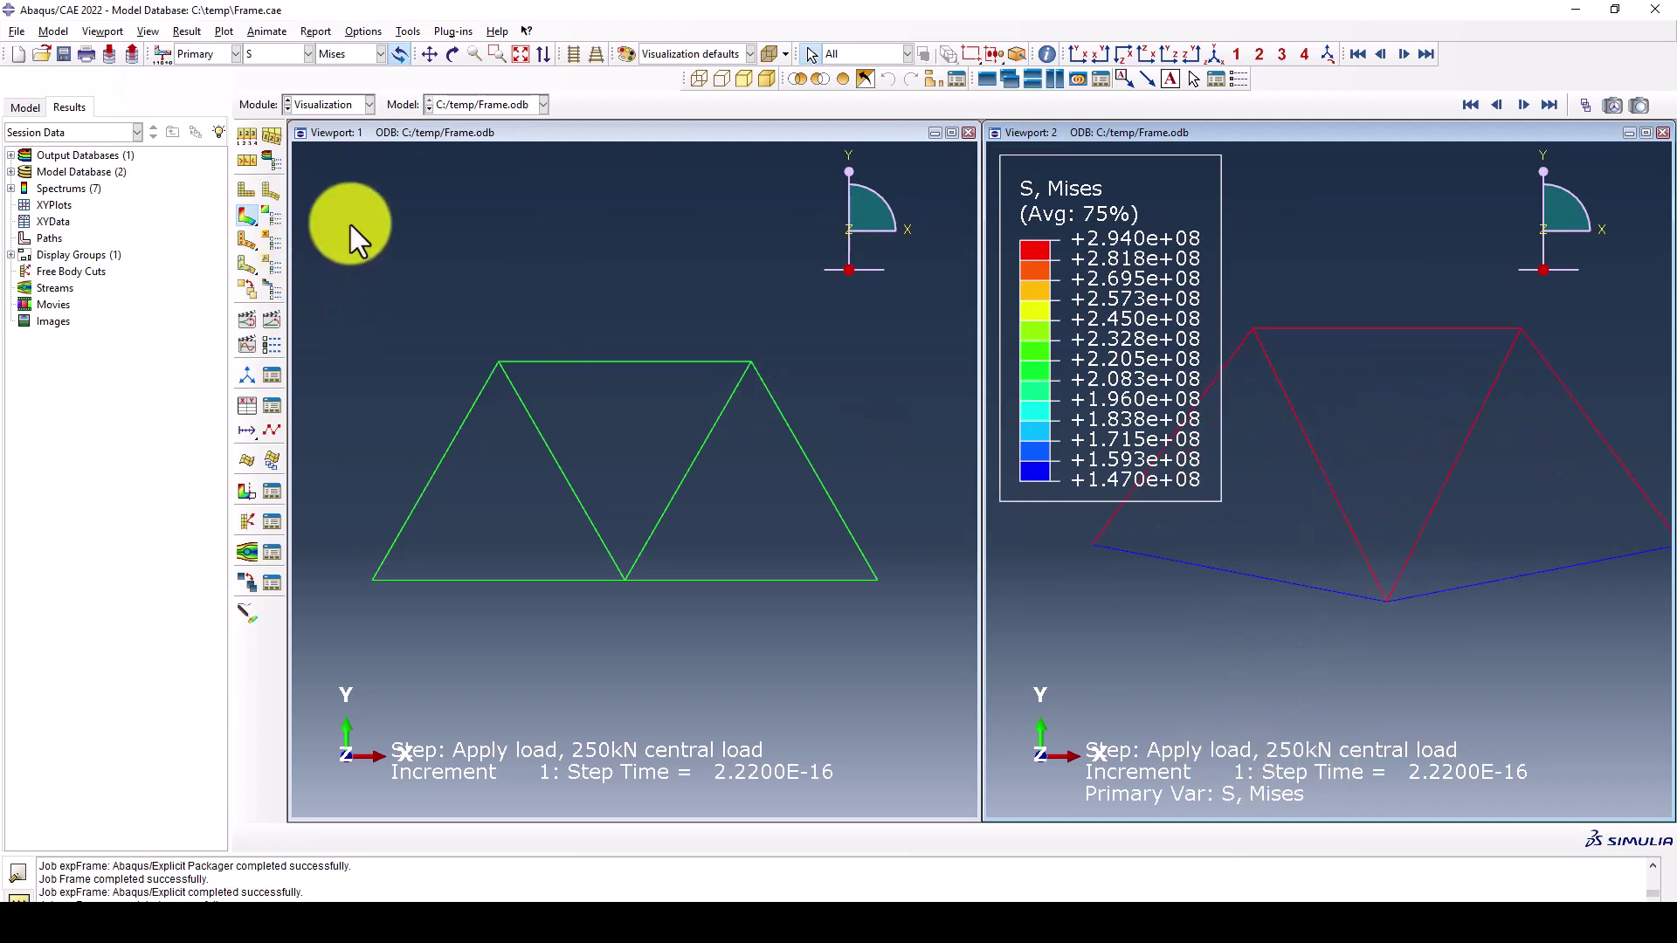
Make the left viewport current and return to the Job module with expFrame selected
click(471, 134)
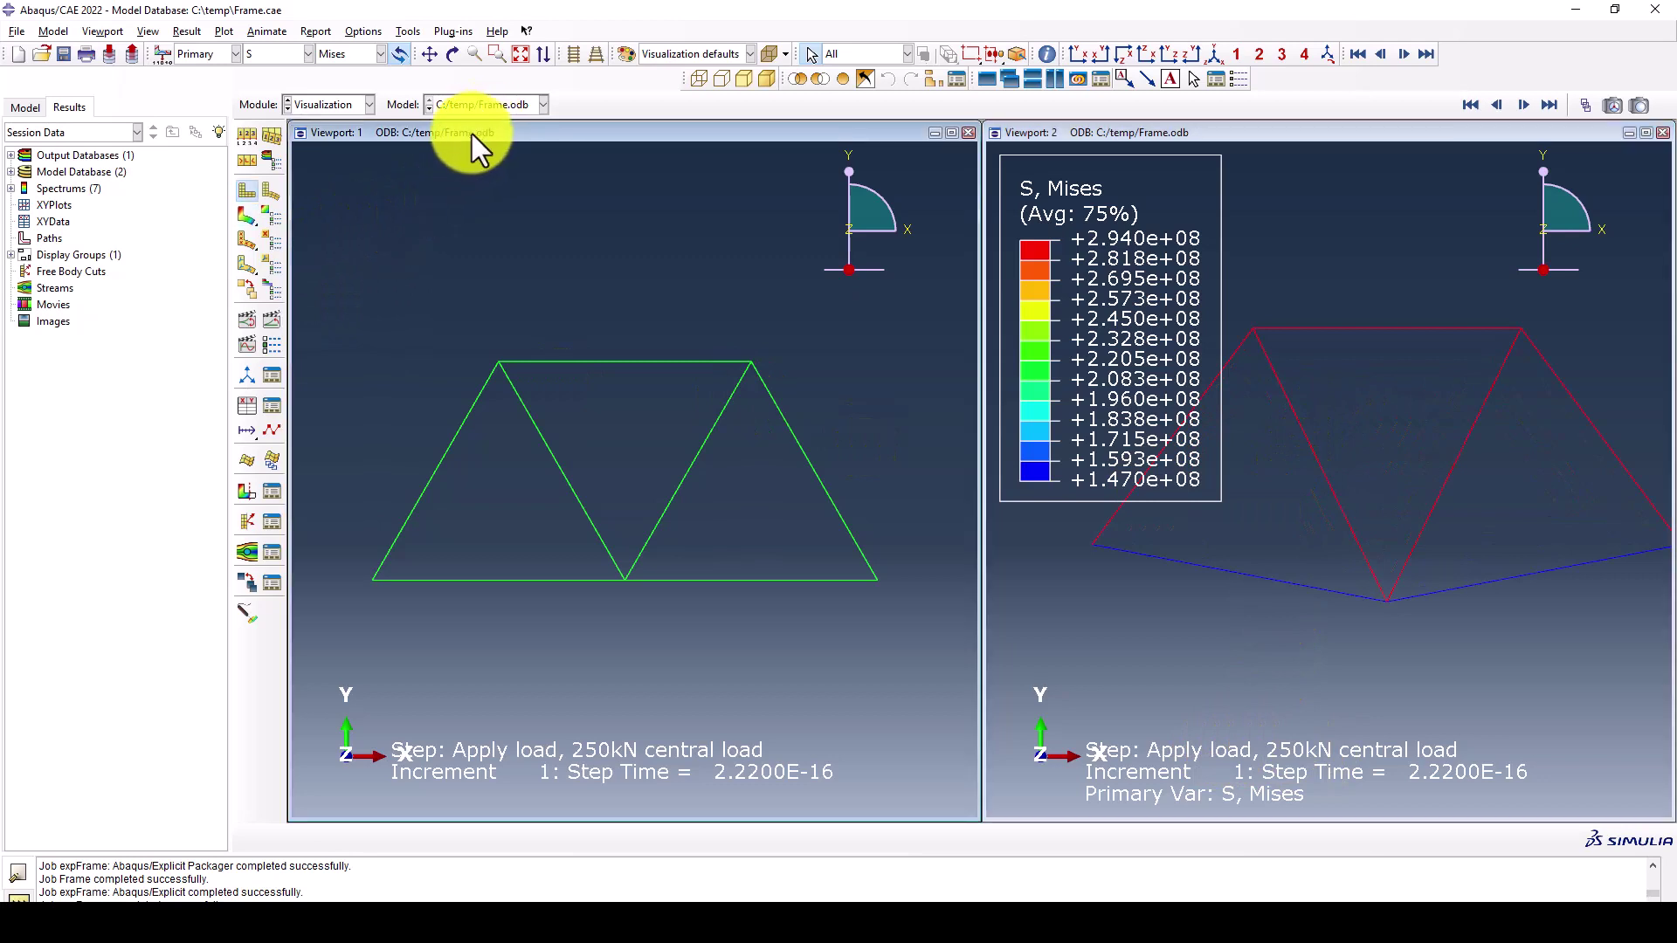
click(317, 107)
click(313, 255)
click(434, 263)
Load expFrame results in the left viewport and plot U2 displacement contours
click(622, 346)
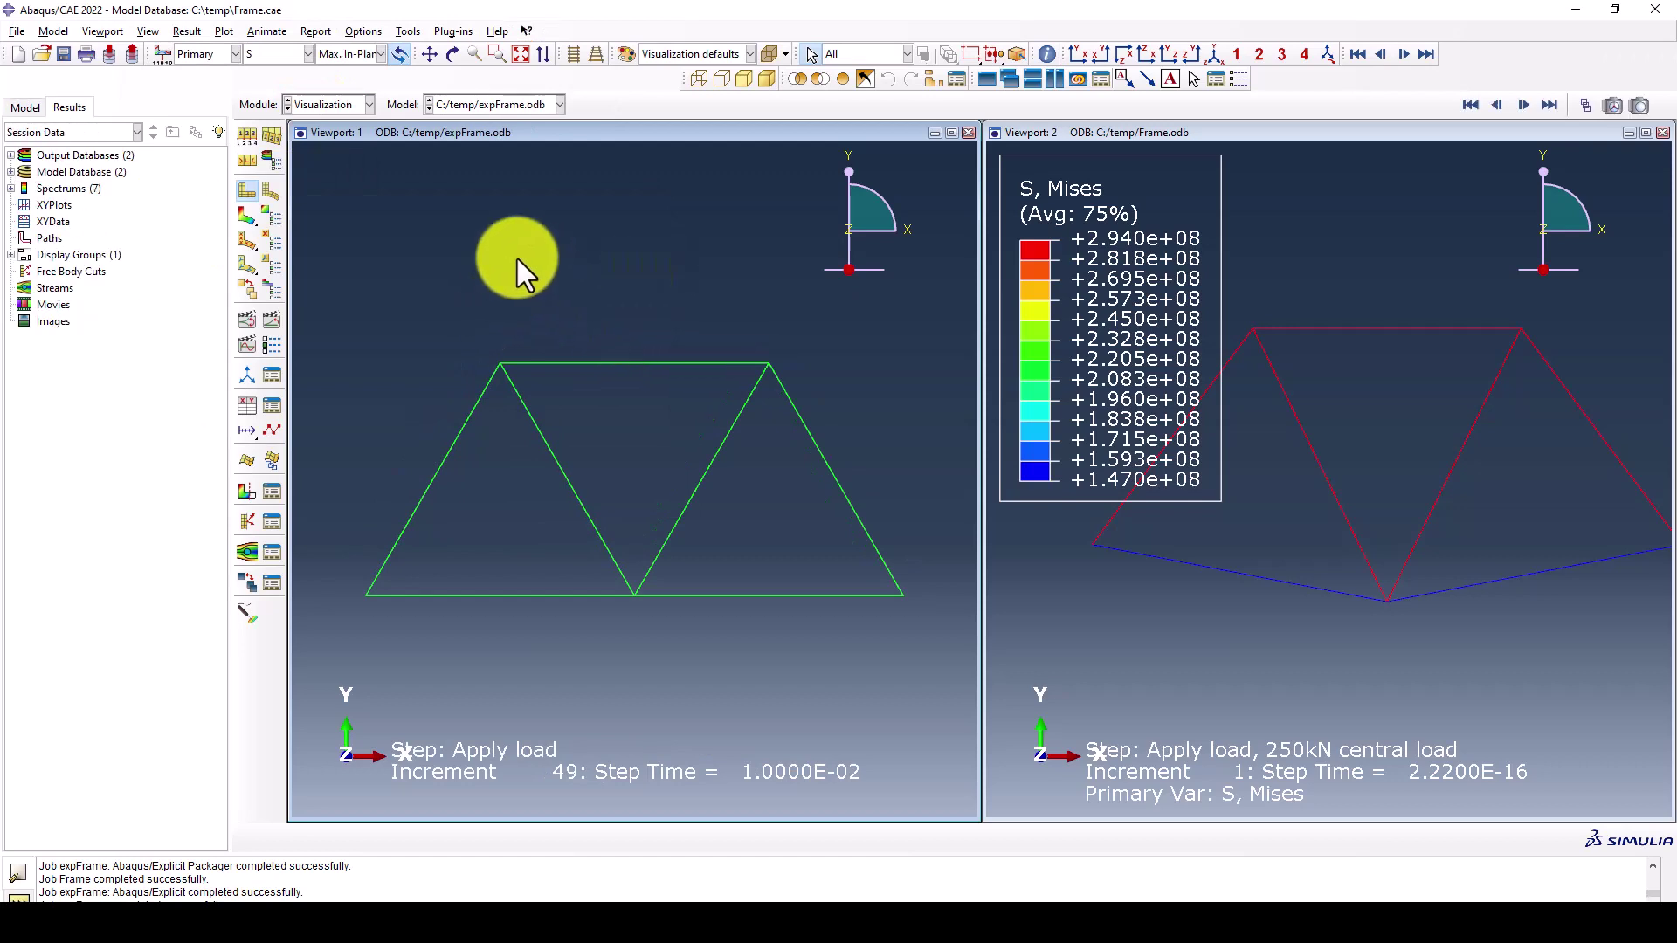
click(245, 218)
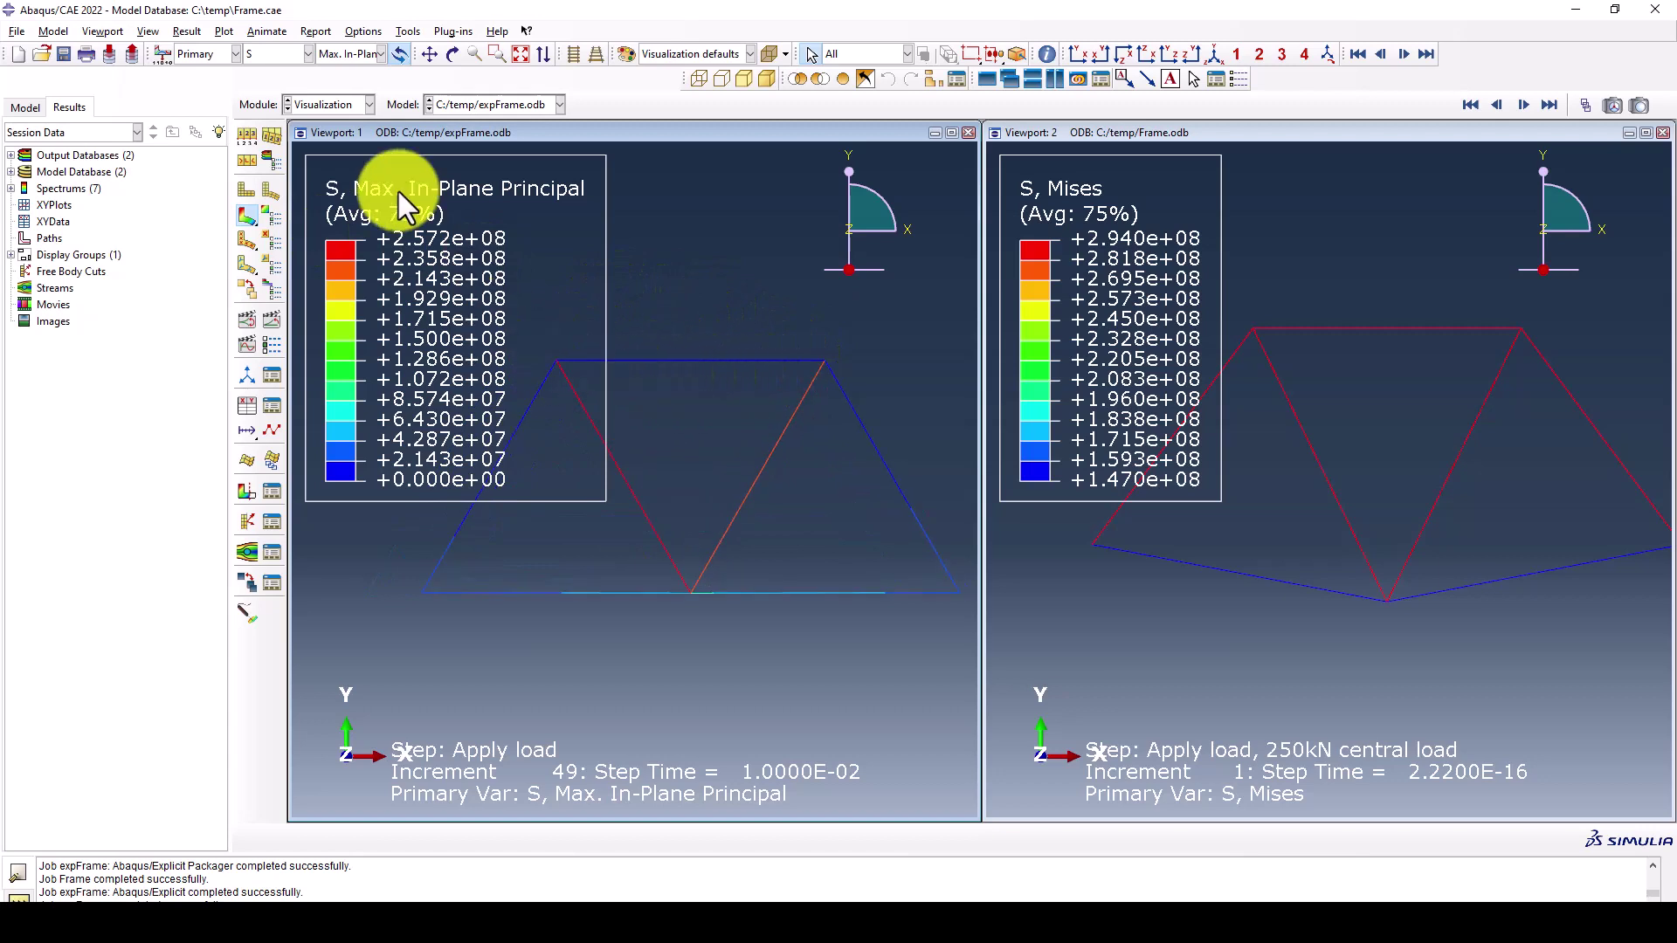
click(283, 58)
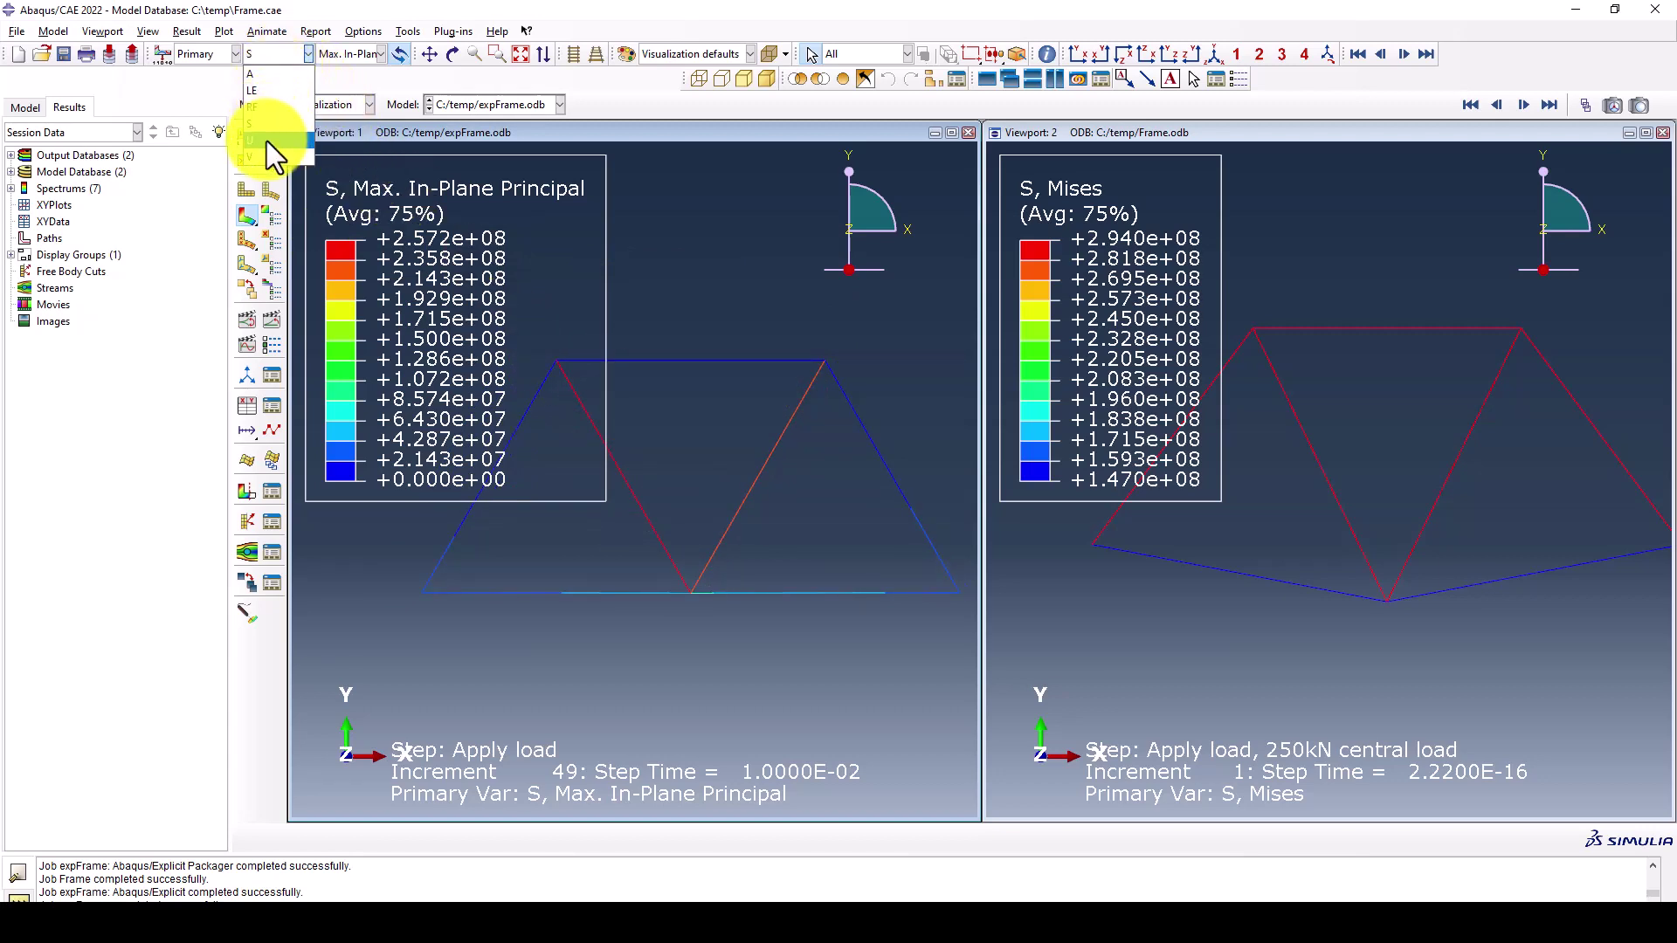
click(264, 140)
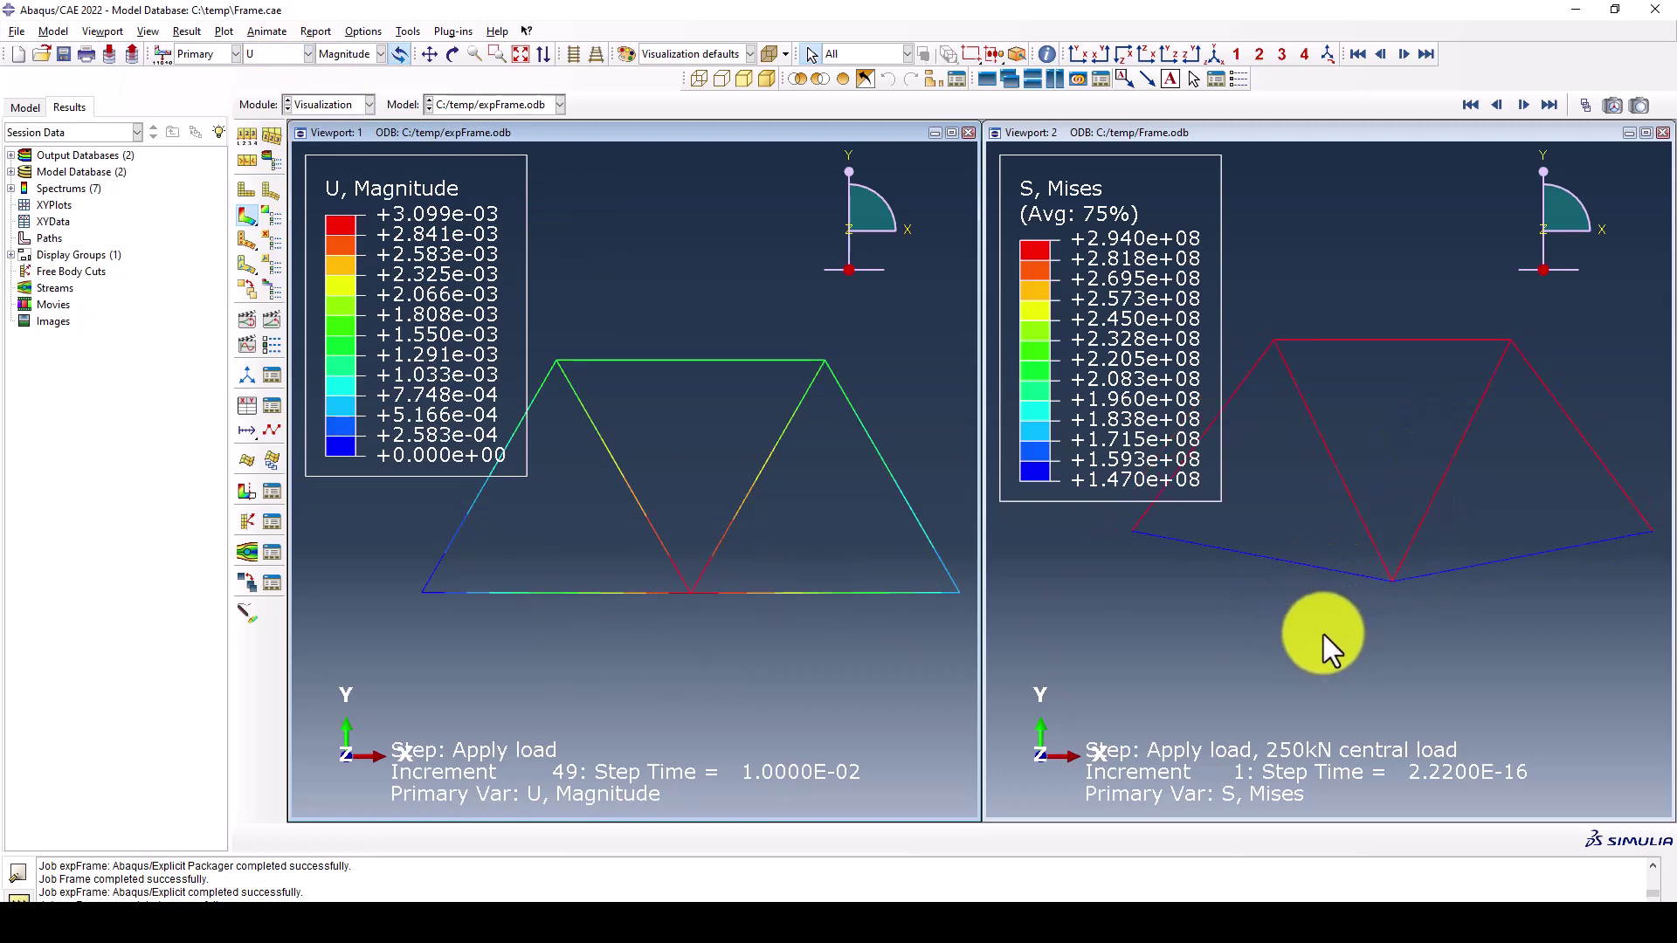
click(346, 52)
click(334, 104)
Link the two viewports and plot U2 displacement in the right viewport as well
click(1359, 134)
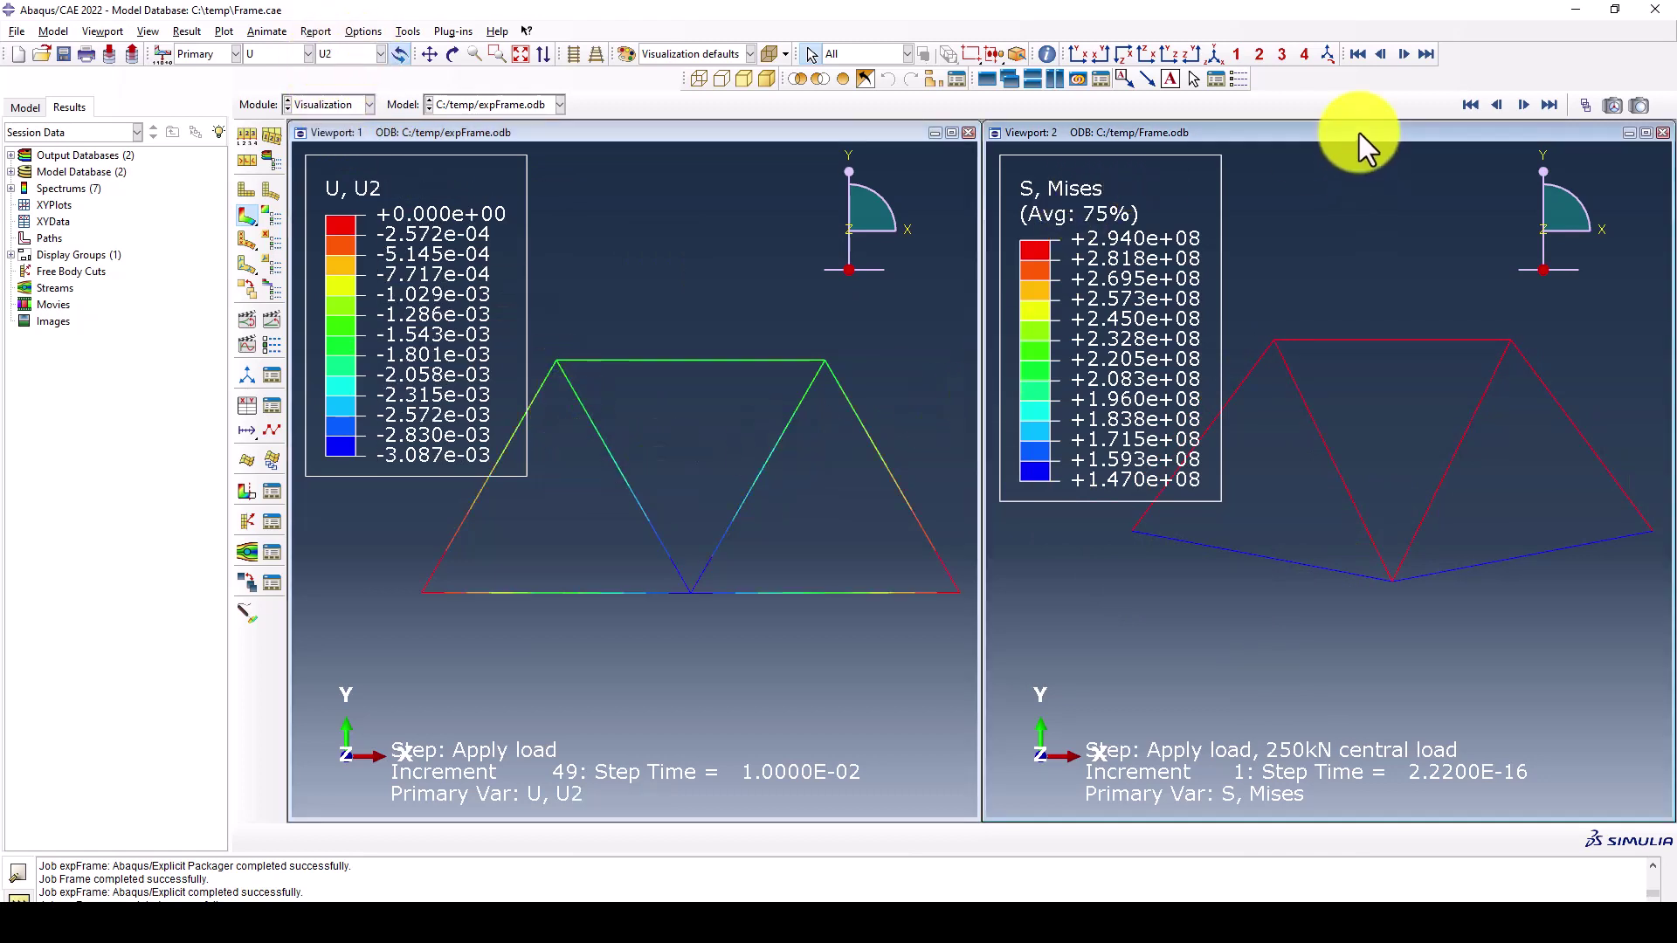
click(1075, 80)
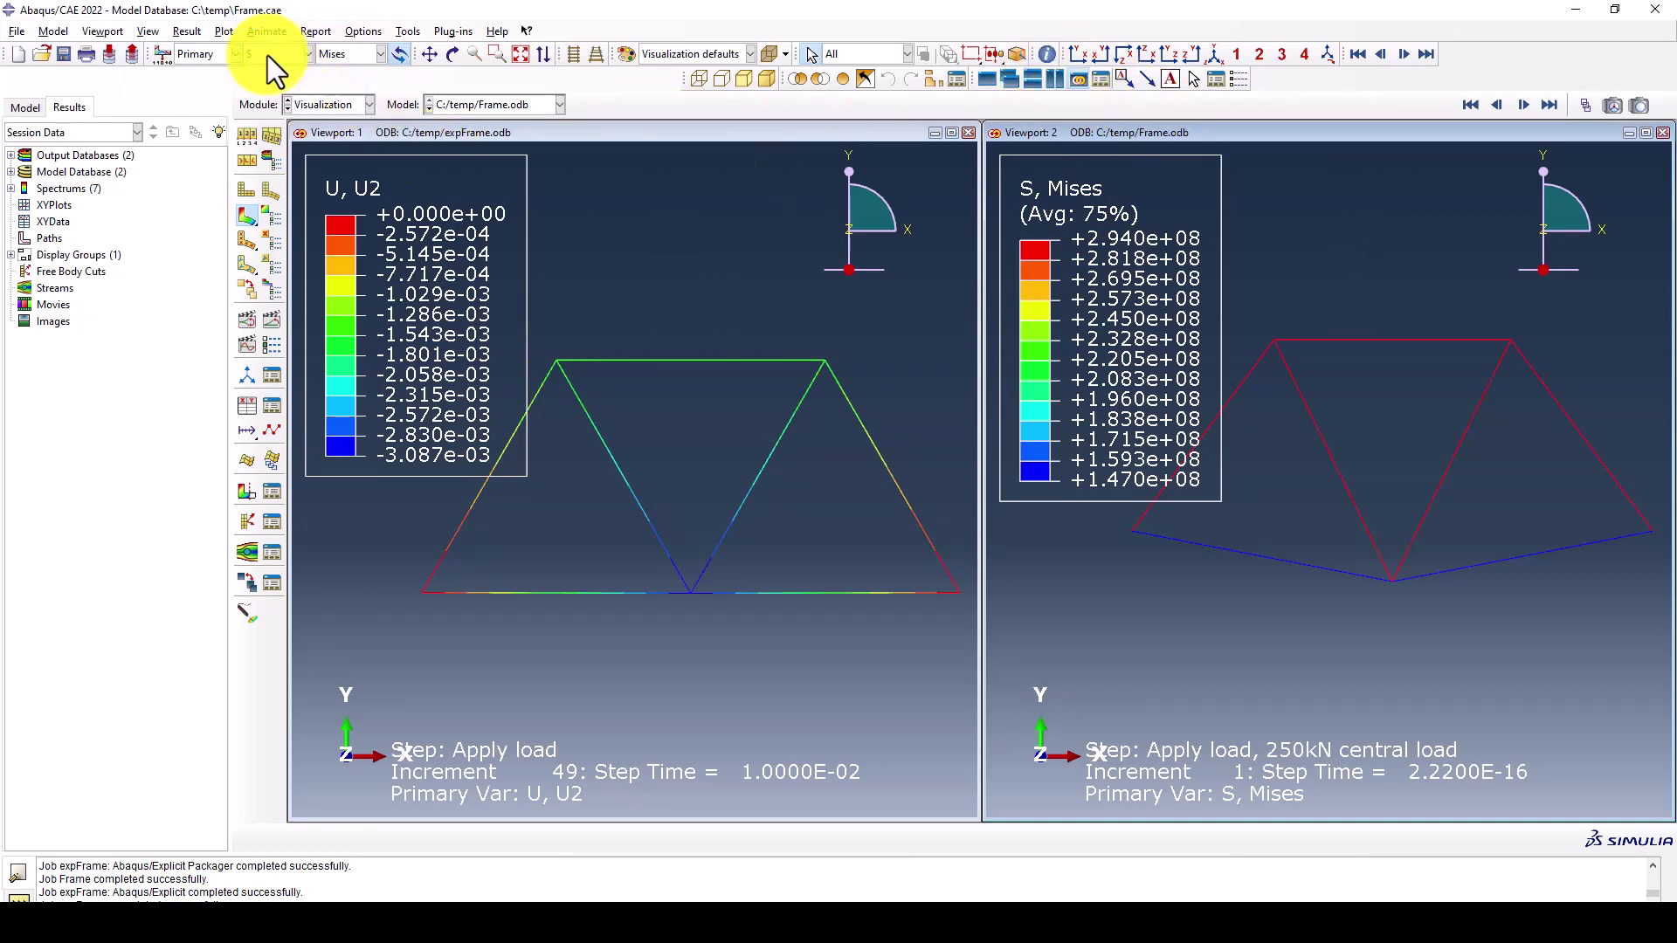
click(253, 138)
click(346, 55)
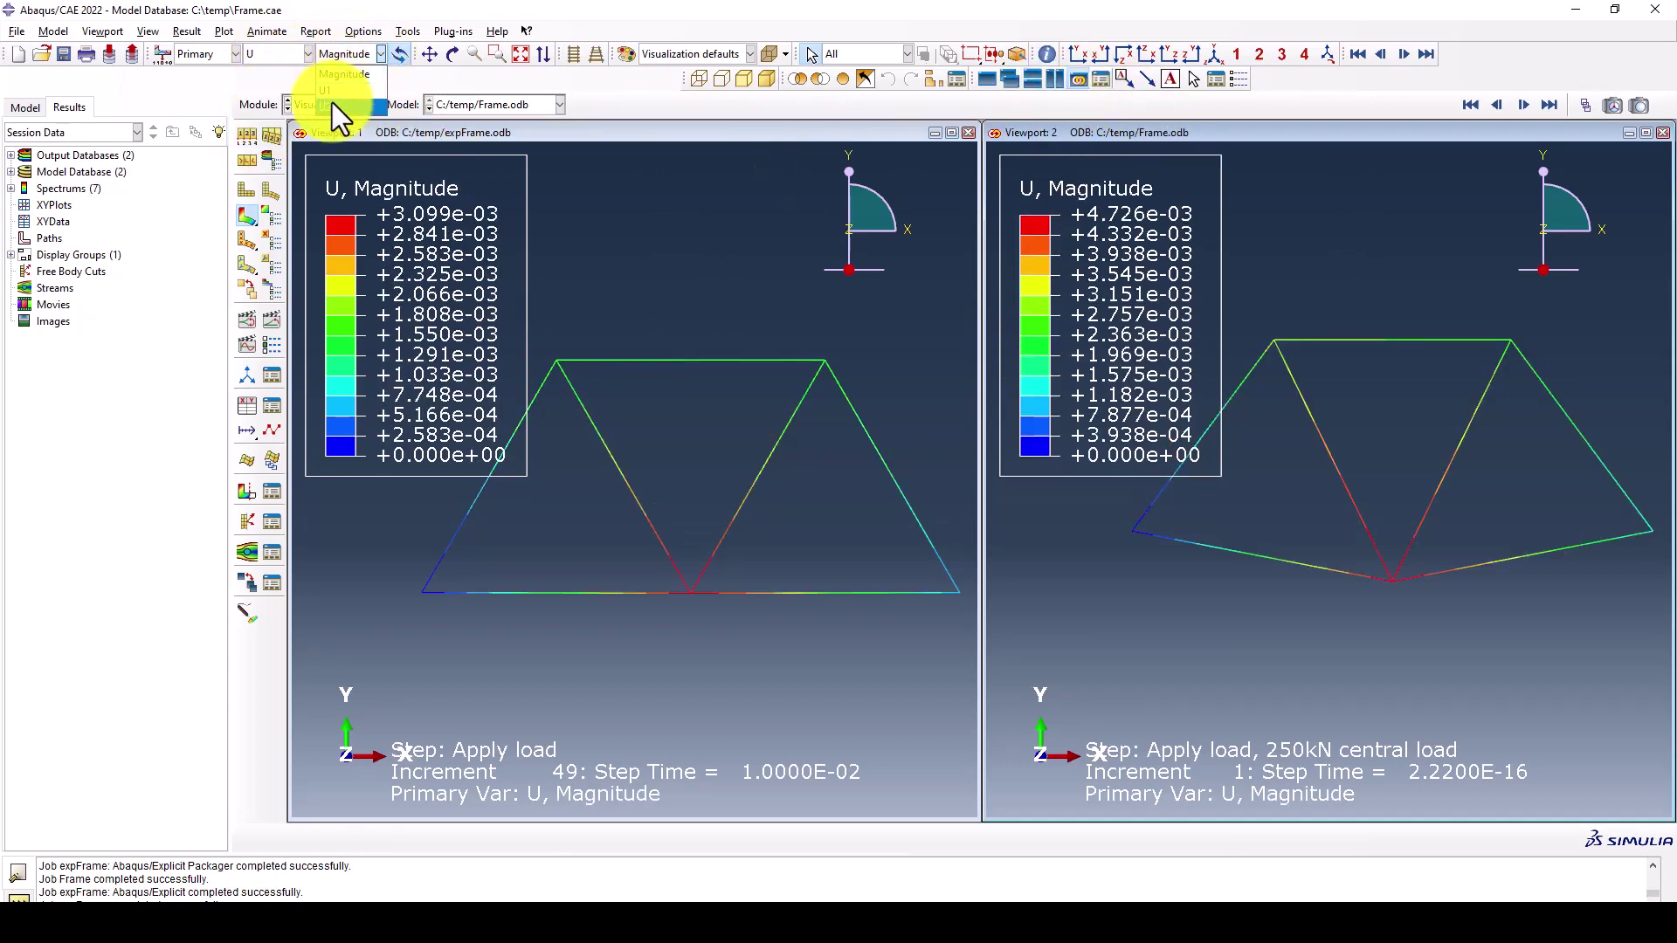
click(332, 104)
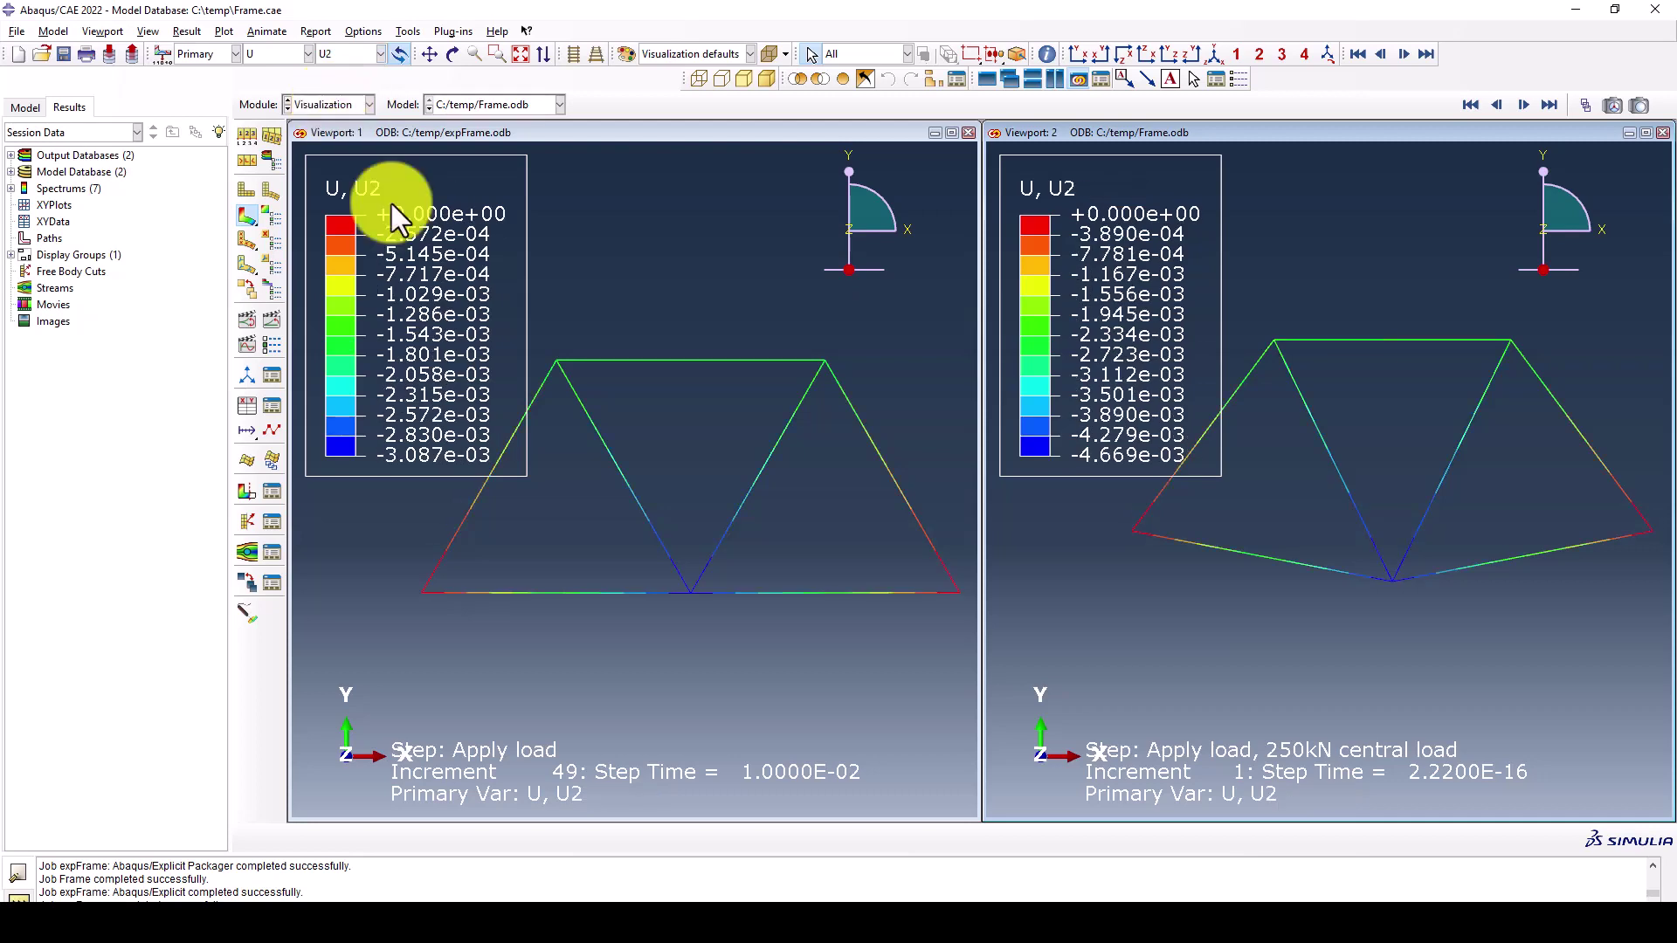
click(105, 32)
Set the legend number format to Fixed with 3 decimal places
click(165, 226)
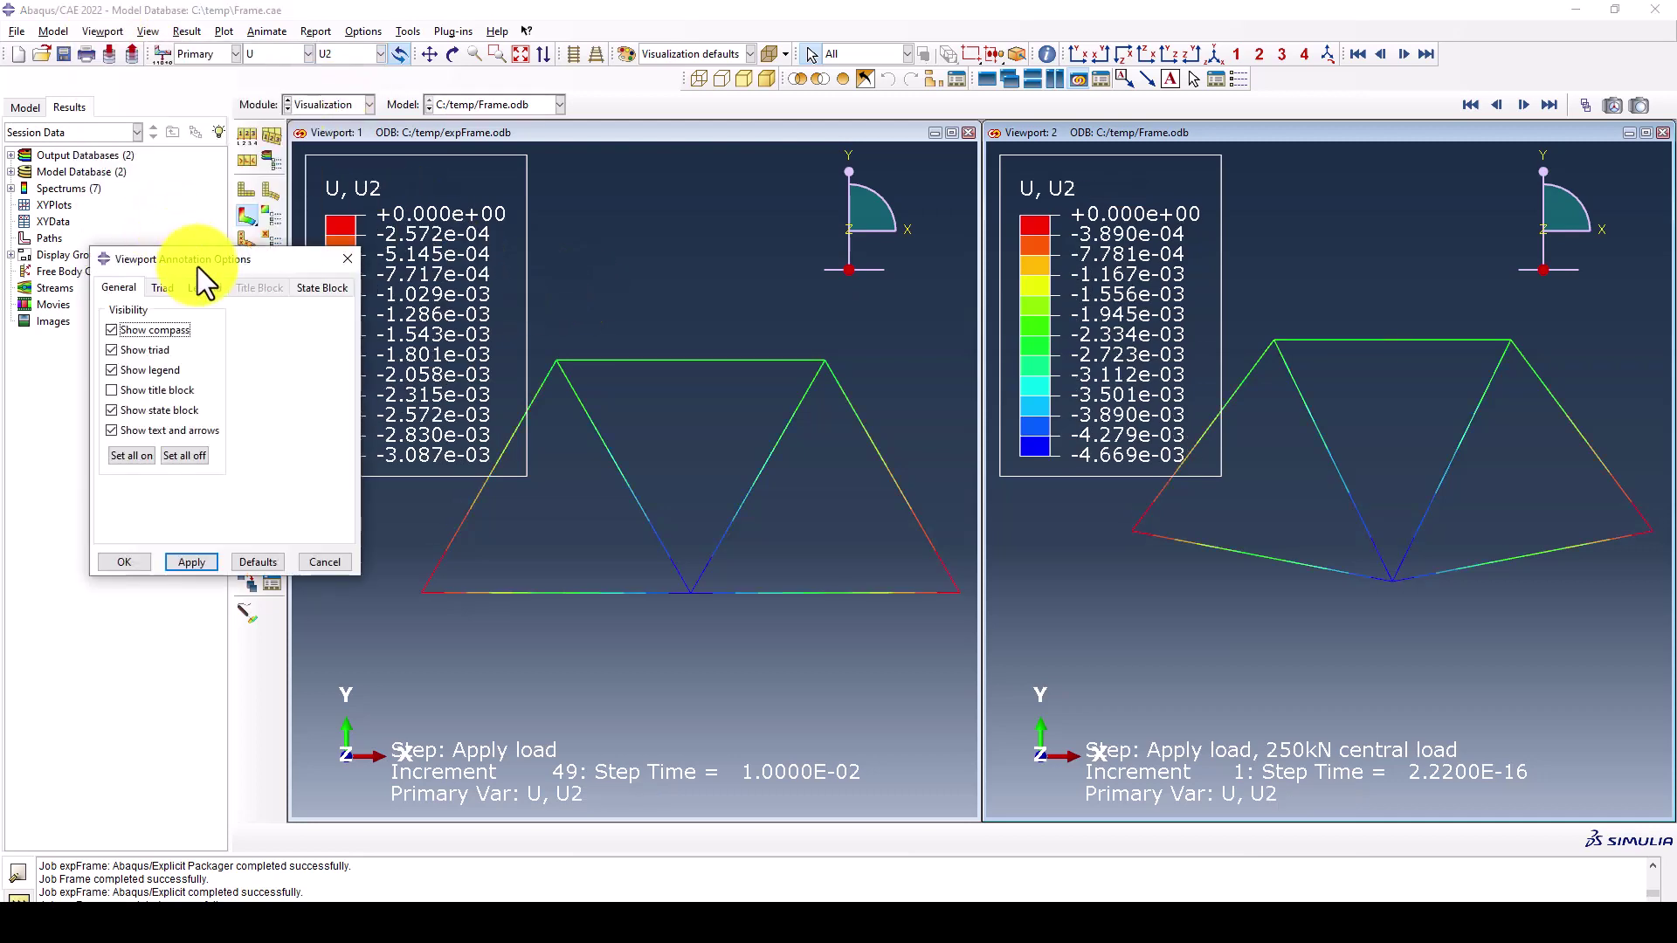
click(164, 287)
click(206, 290)
click(282, 464)
click(267, 504)
click(125, 564)
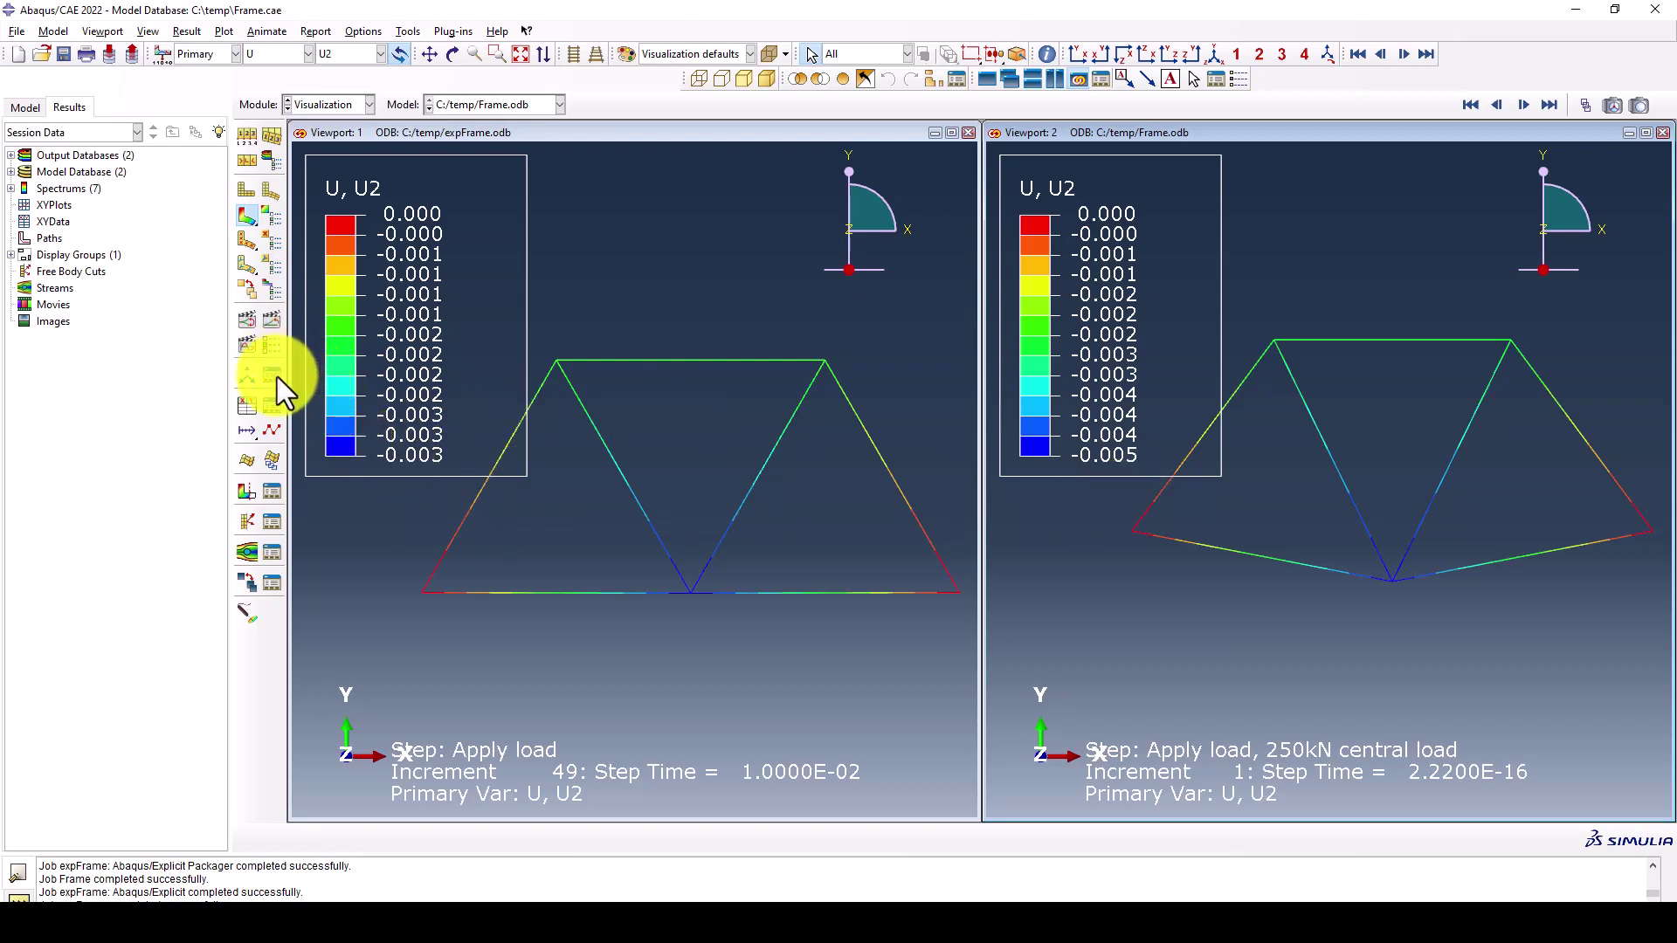
Turn on Show location for the contour Max and Min limits in both viewports
click(276, 218)
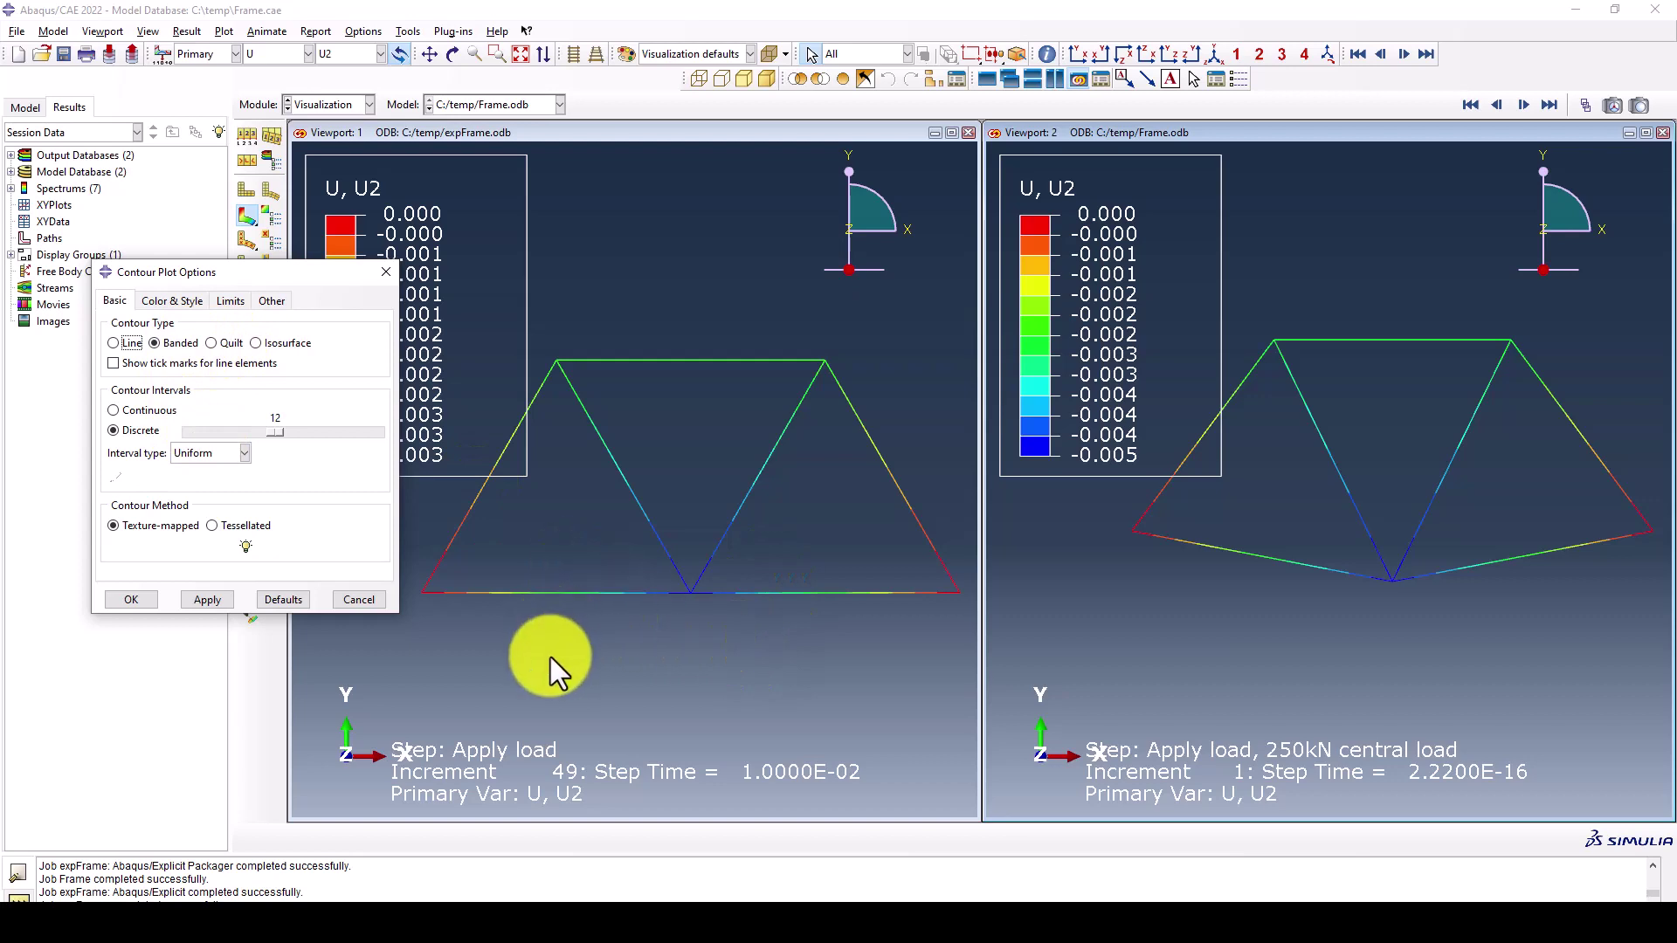
click(228, 302)
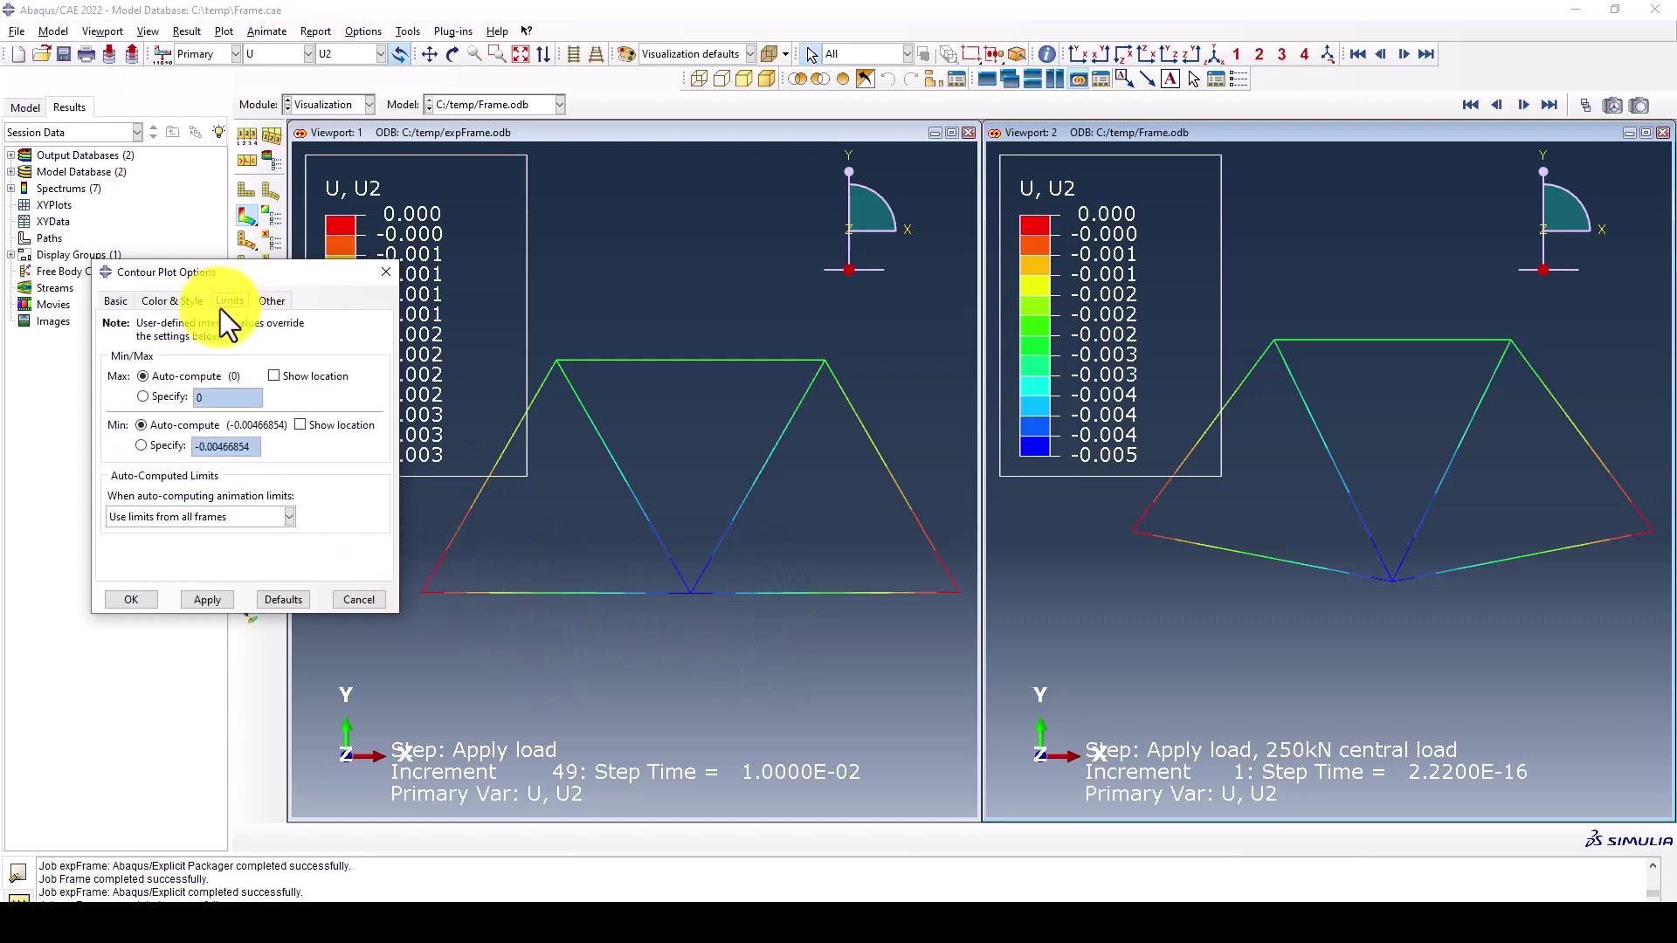
click(297, 425)
click(275, 376)
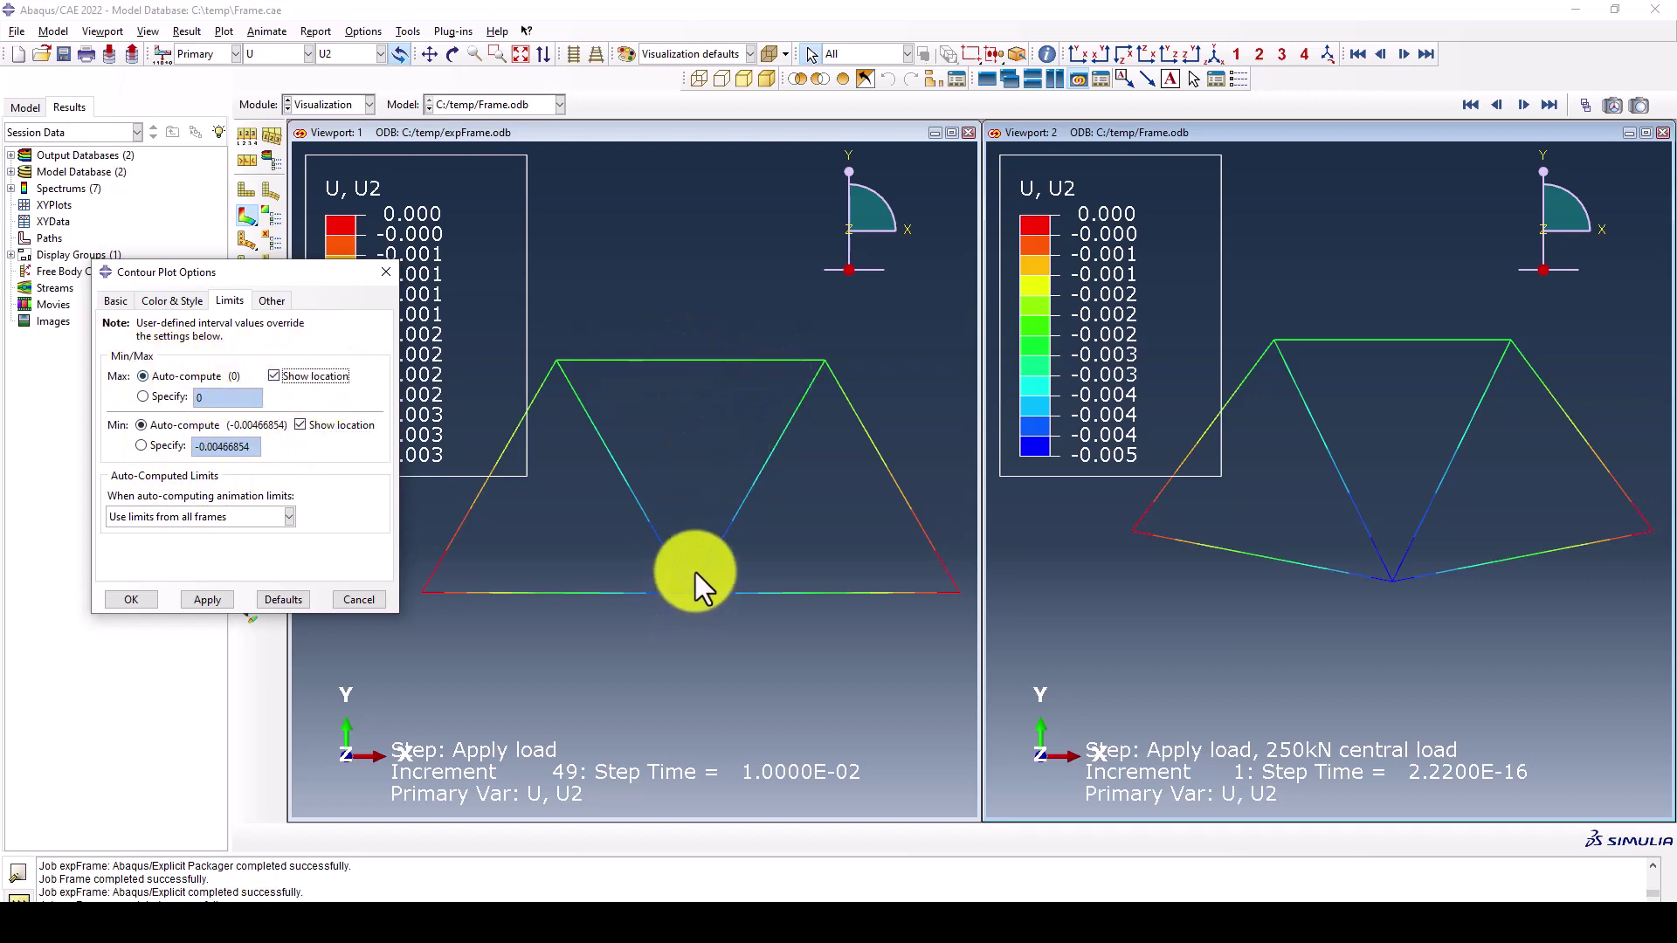
click(206, 600)
click(122, 601)
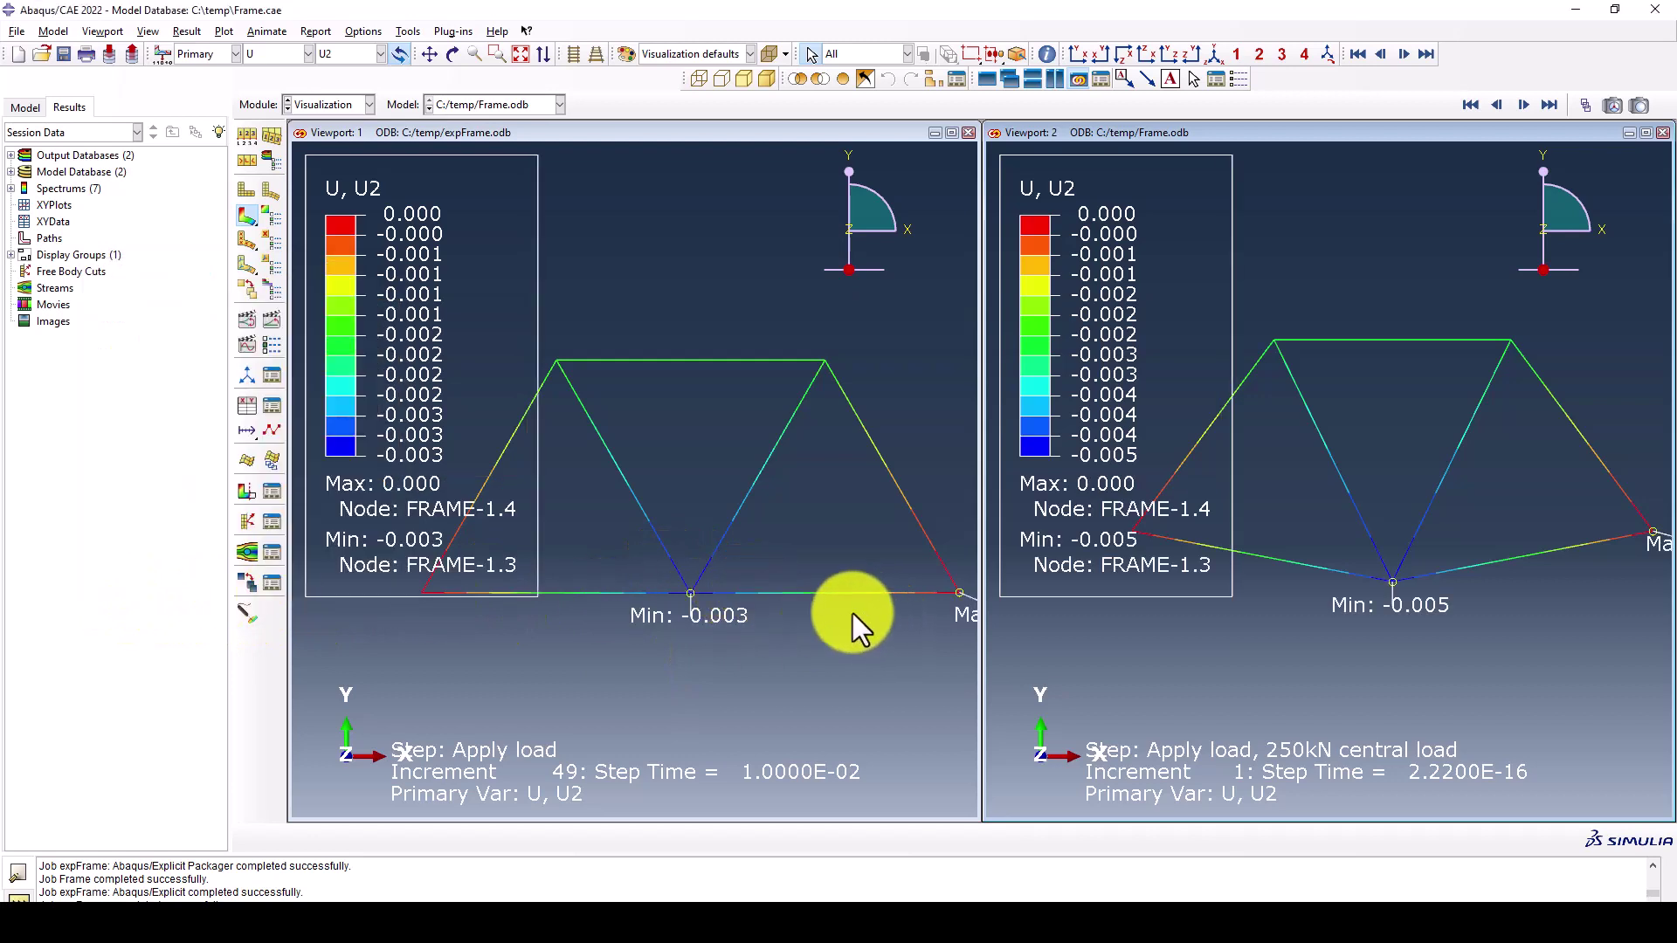